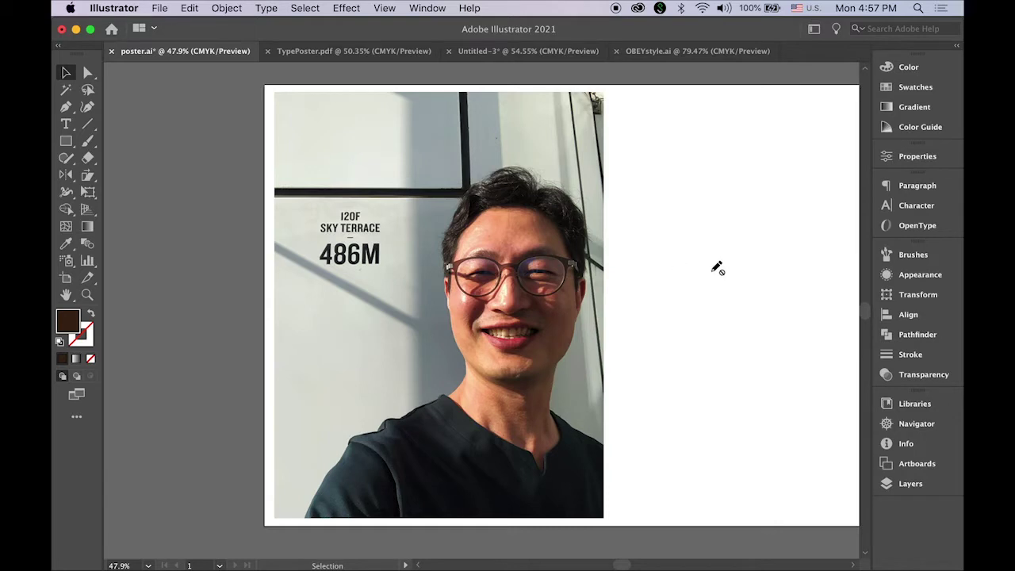
Pan across the artboards to compare the finished PASSION poster with the original selfie photo.
{"action": "key", "text": "space"}
{"action": "left_click_drag", "start_coordinate": [791, 298], "coordinate": [137, 308]}
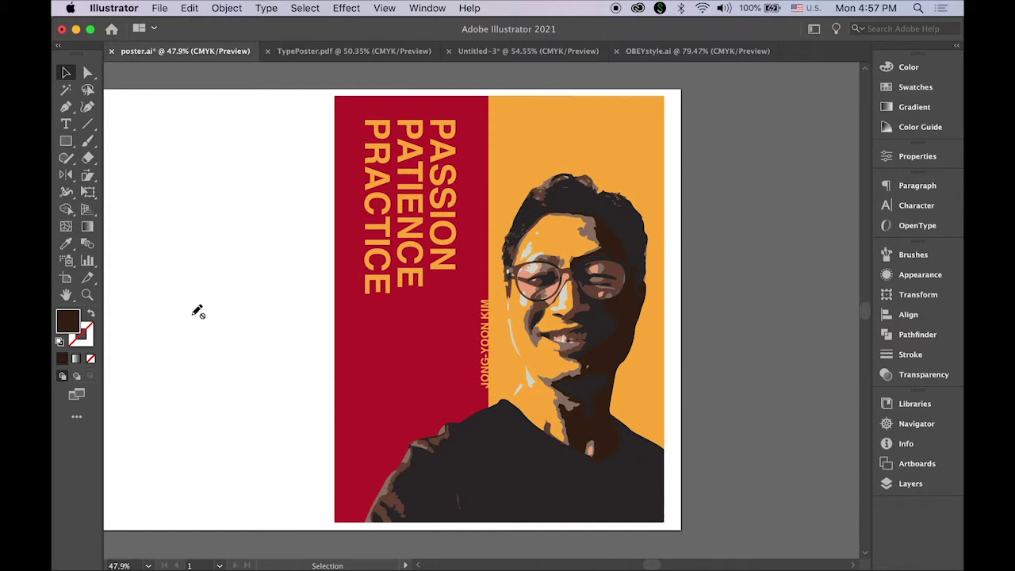
{"action": "key", "text": "space"}
{"action": "left_click_drag", "start_coordinate": [199, 308], "coordinate": [684, 296]}
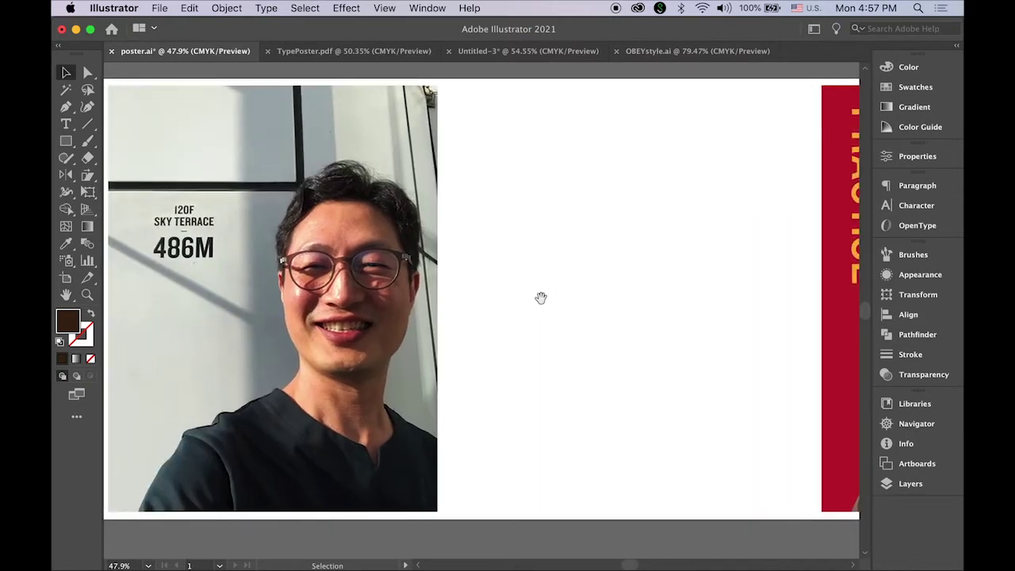
{"action": "left_click_drag", "start_coordinate": [559, 301], "coordinate": [705, 306]}
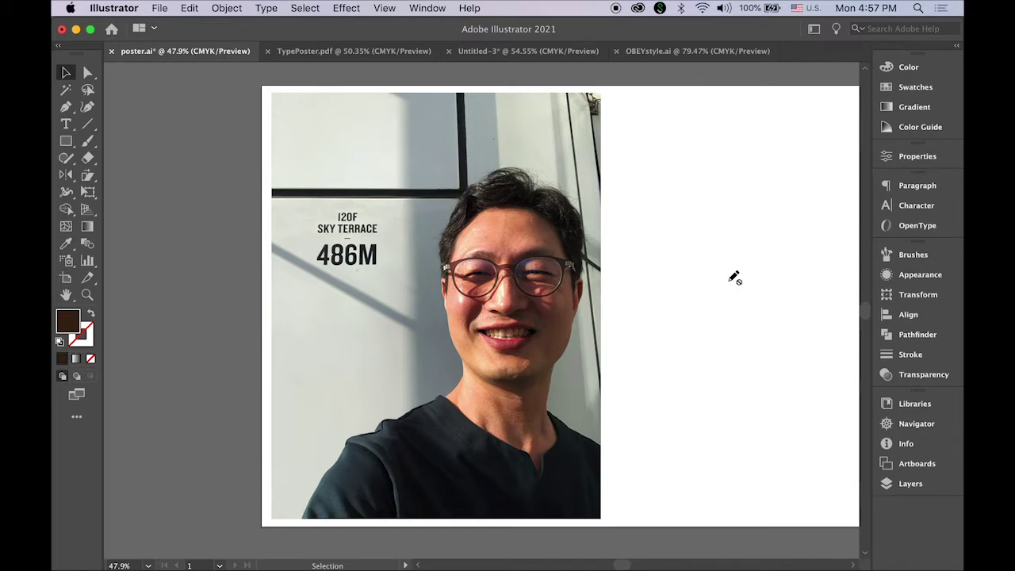
{"action": "mouse_move", "coordinate": [761, 301]}
{"action": "left_mouse_down"}
{"action": "mouse_move", "coordinate": [492, 322]}
{"action": "mouse_move", "coordinate": [136, 296]}
{"action": "left_mouse_up"}
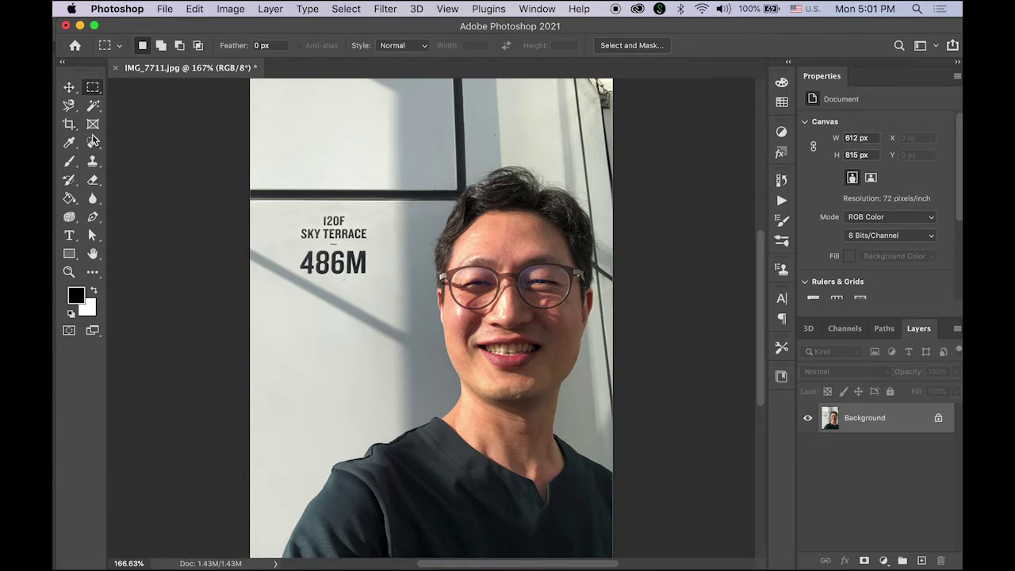
Crop the selfie to 8.5 × 11 in at 72 px/in, leaving a 612 × 792 px canvas.
{"action": "key", "text": "c"}
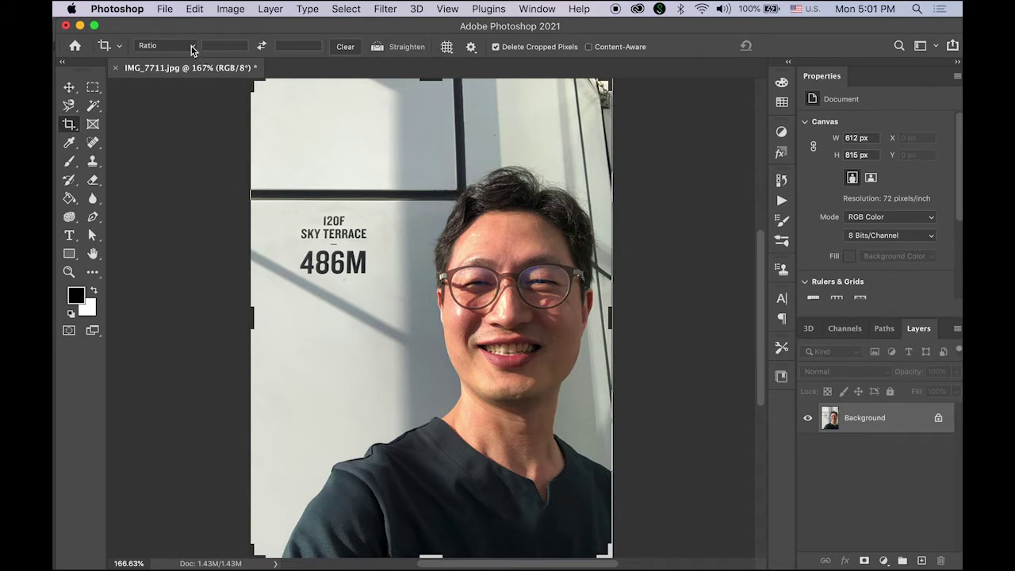
{"action": "left_click", "coordinate": [192, 45]}
{"action": "left_click", "coordinate": [198, 54]}
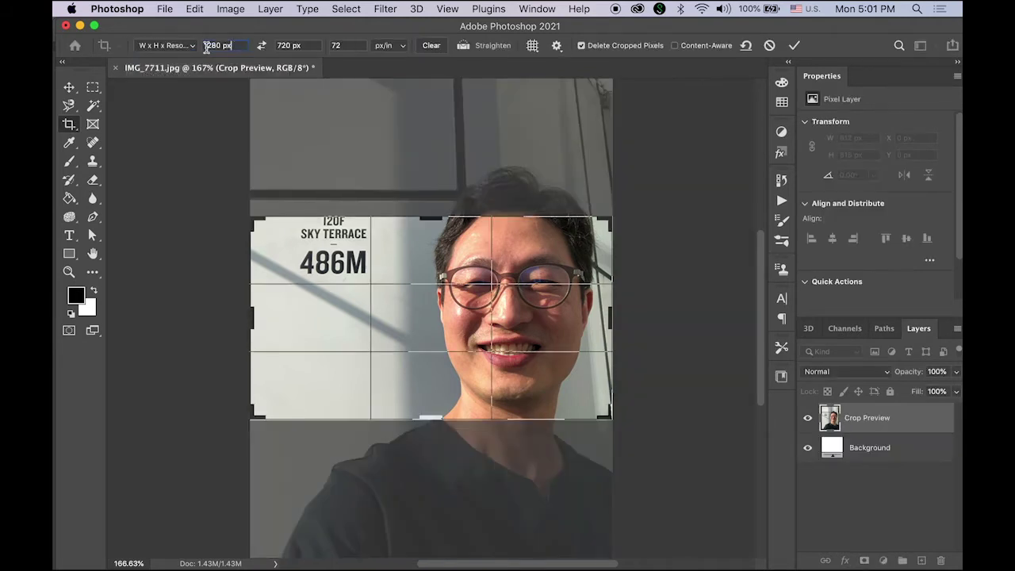
{"action": "type", "text": "8"}
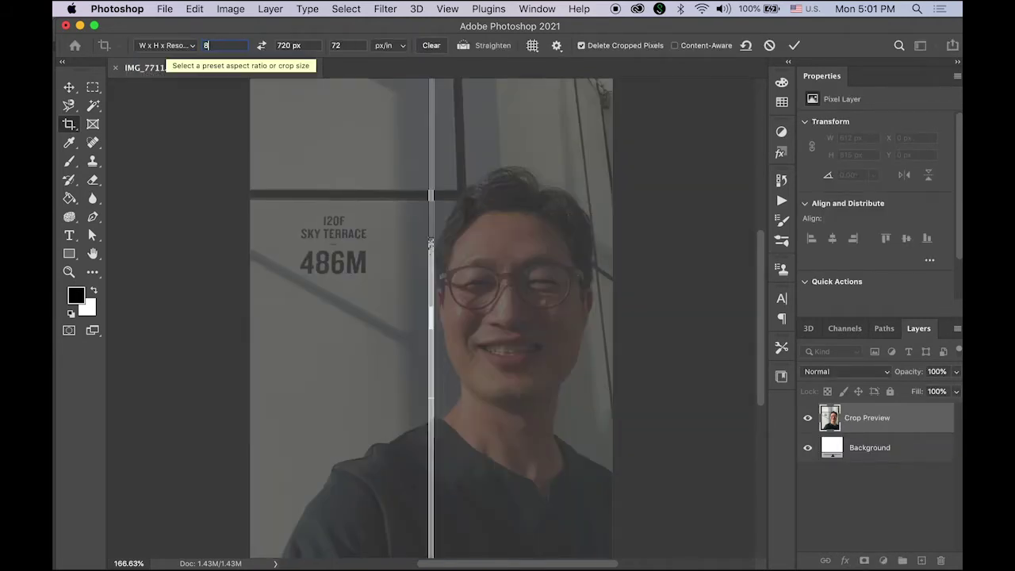
{"action": "type", "text": ".5 in"}
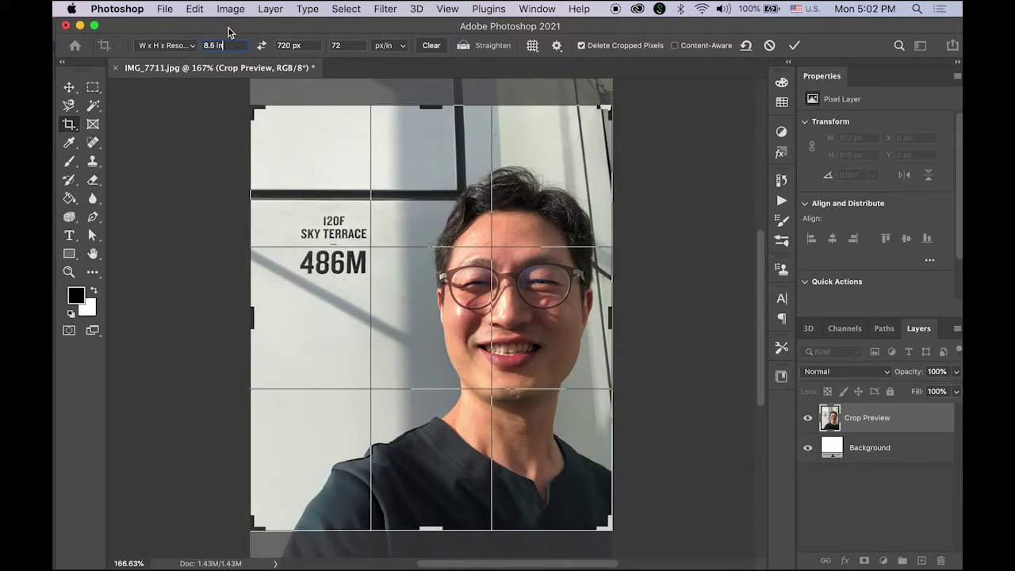
{"action": "key", "text": "Tab"}
{"action": "type", "text": "11"}
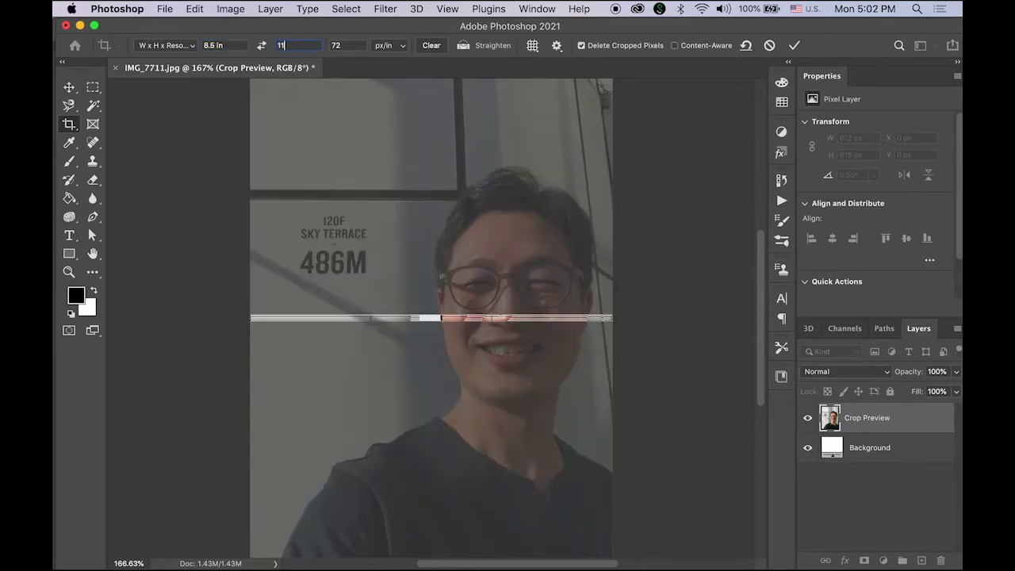
{"action": "type", "text": "in"}
{"action": "key", "text": "Return"}
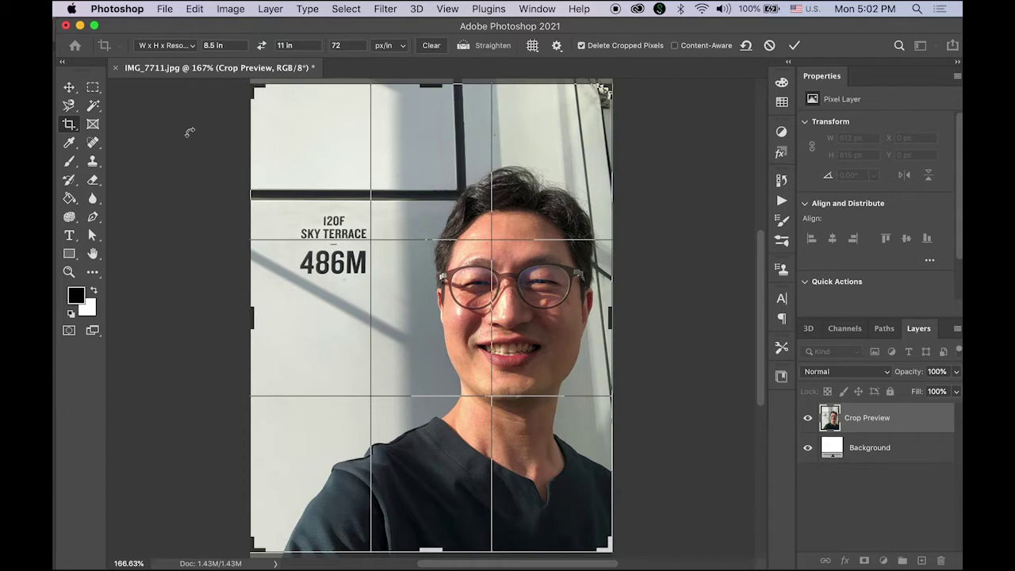
{"action": "key", "text": "Return"}
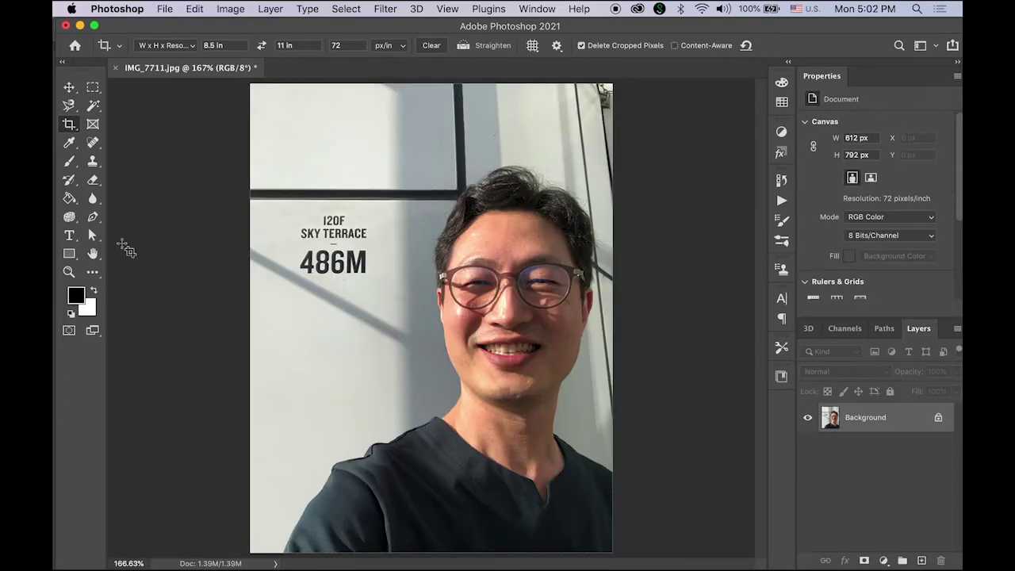
Cancel Save As so the cropped selfie stays unsaved, then switch to Illustrator's blank Untitled-4 document.
{"action": "left_click", "coordinate": [170, 10]}
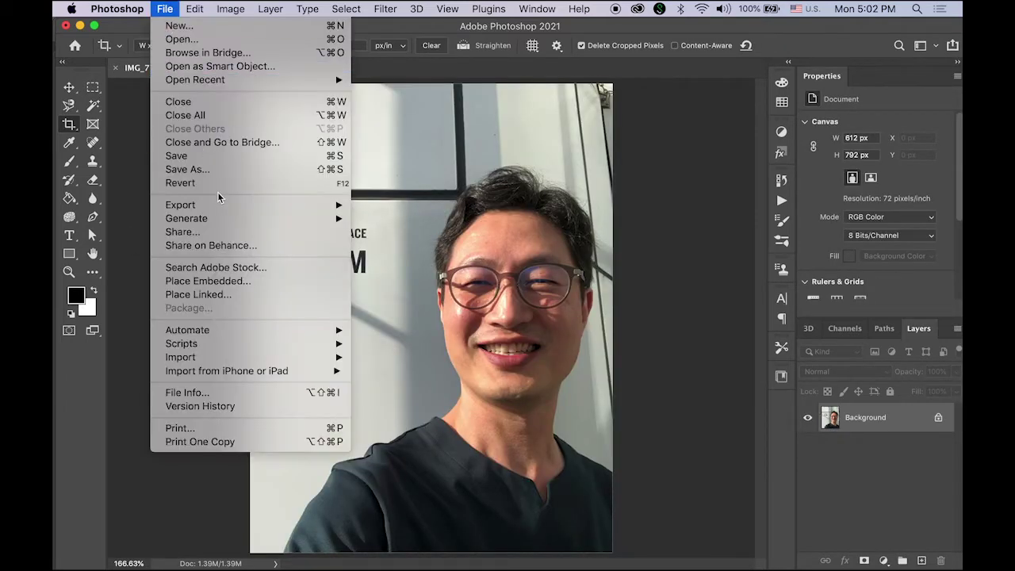
{"action": "left_click", "coordinate": [190, 168]}
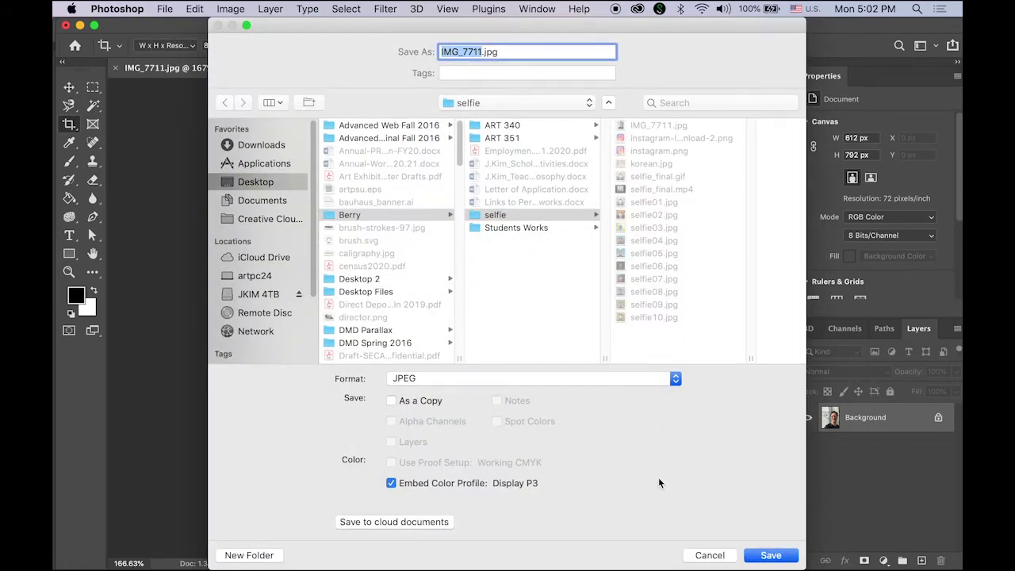
{"action": "left_click", "coordinate": [712, 557]}
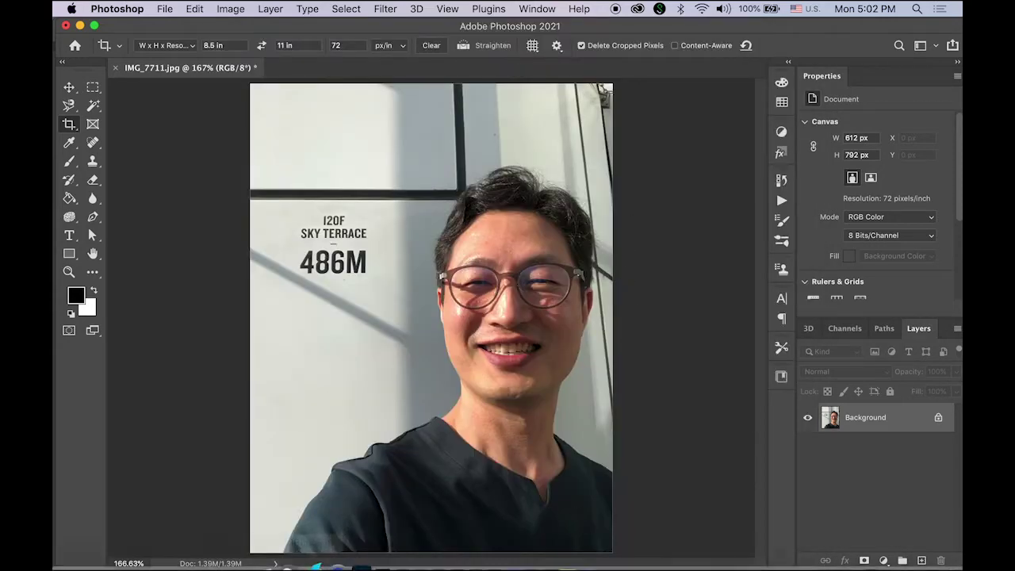
{"action": "mouse_move", "coordinate": [317, 559]}
{"action": "left_click", "coordinate": [404, 535]}
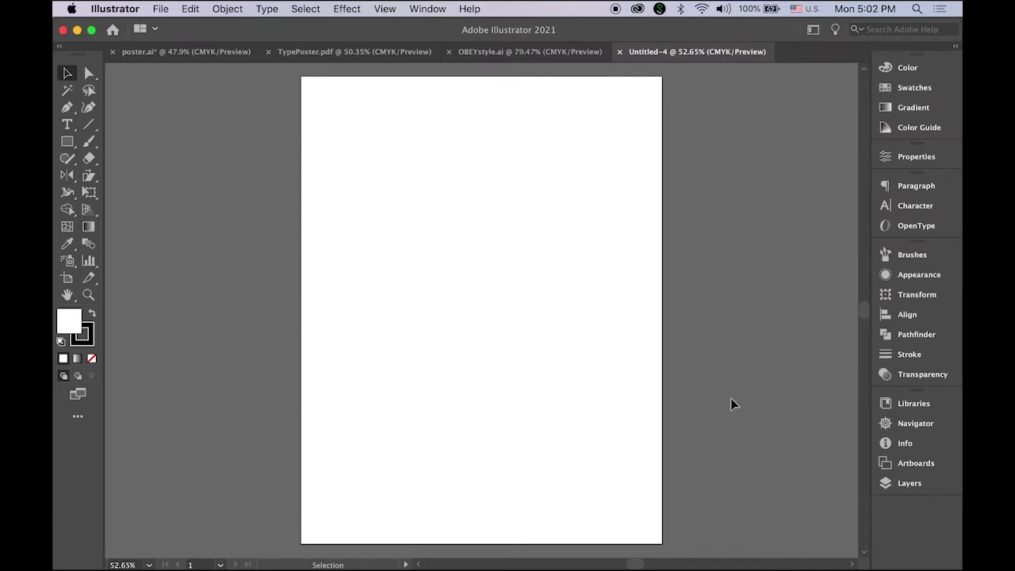
Place me.jpg as a linked image stretched to fill the whole Untitled-4 artboard.
{"action": "left_click", "coordinate": [160, 9]}
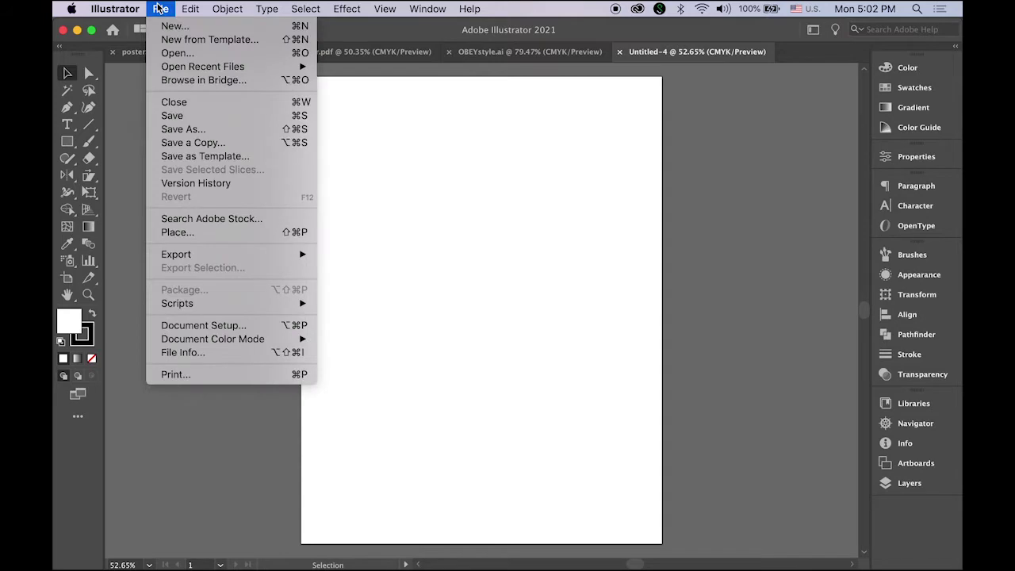
{"action": "left_click", "coordinate": [209, 236]}
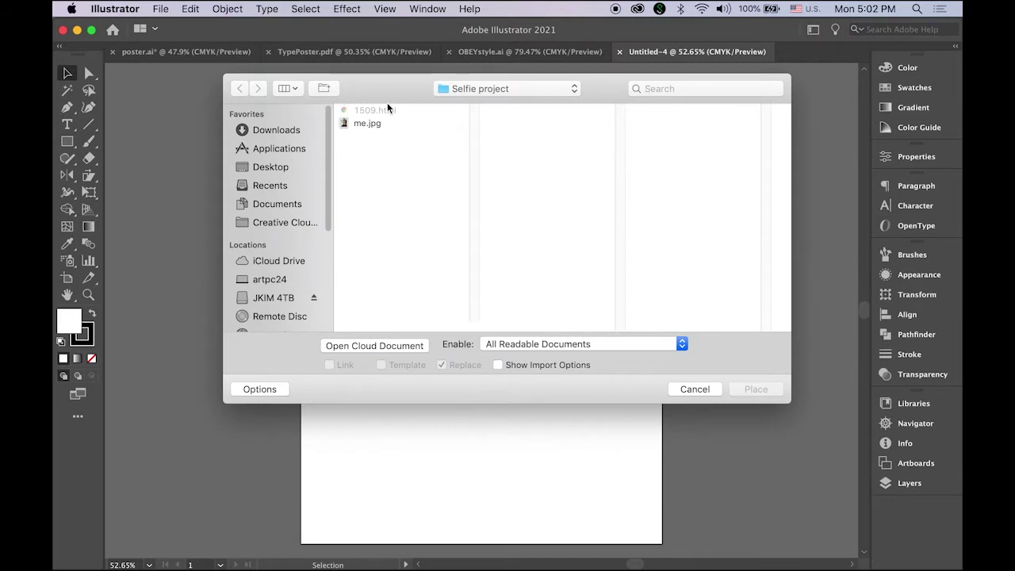
{"action": "left_click", "coordinate": [378, 125]}
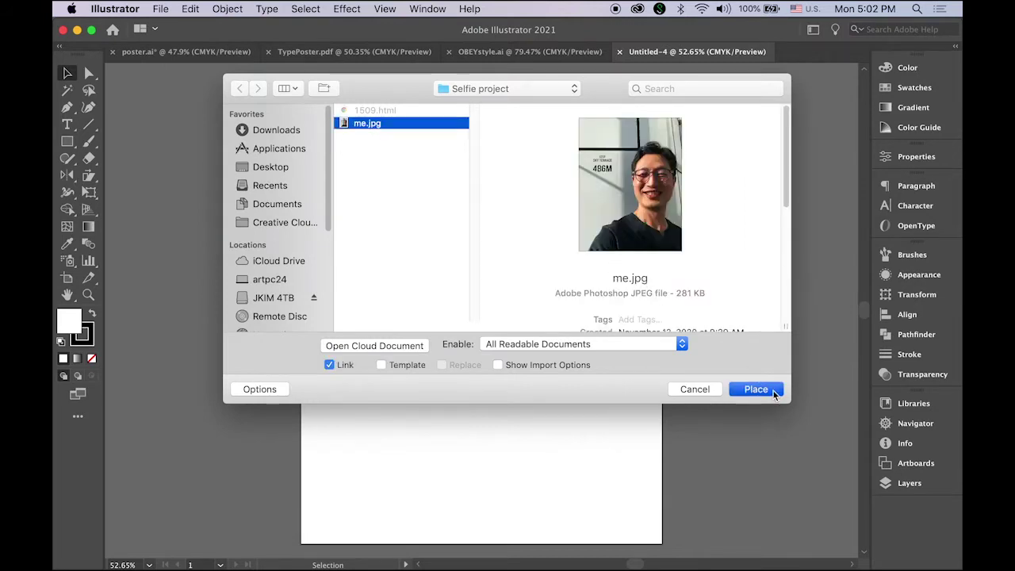
{"action": "left_click", "coordinate": [773, 393]}
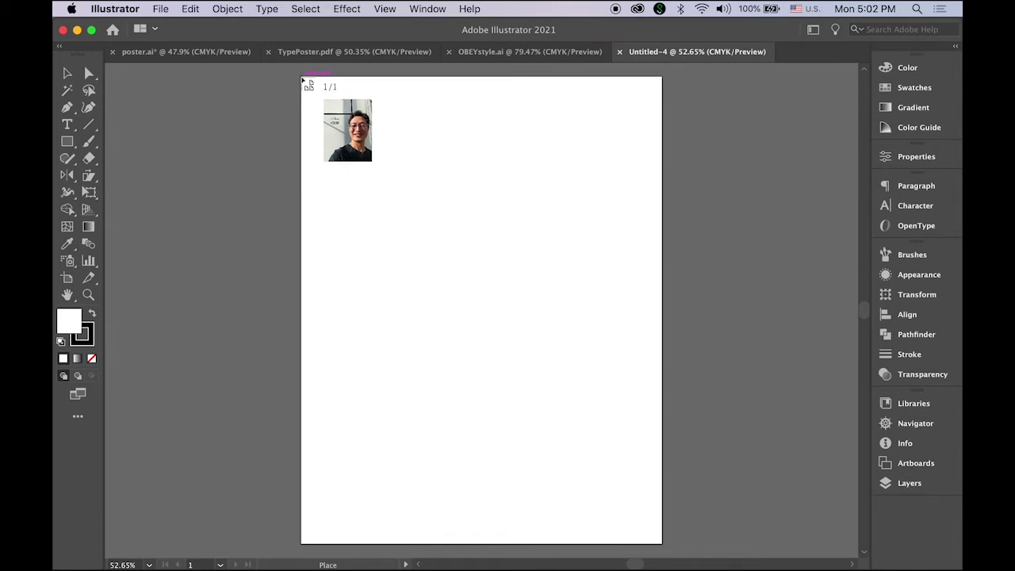
{"action": "left_click_drag", "start_coordinate": [302, 80], "coordinate": [662, 544]}
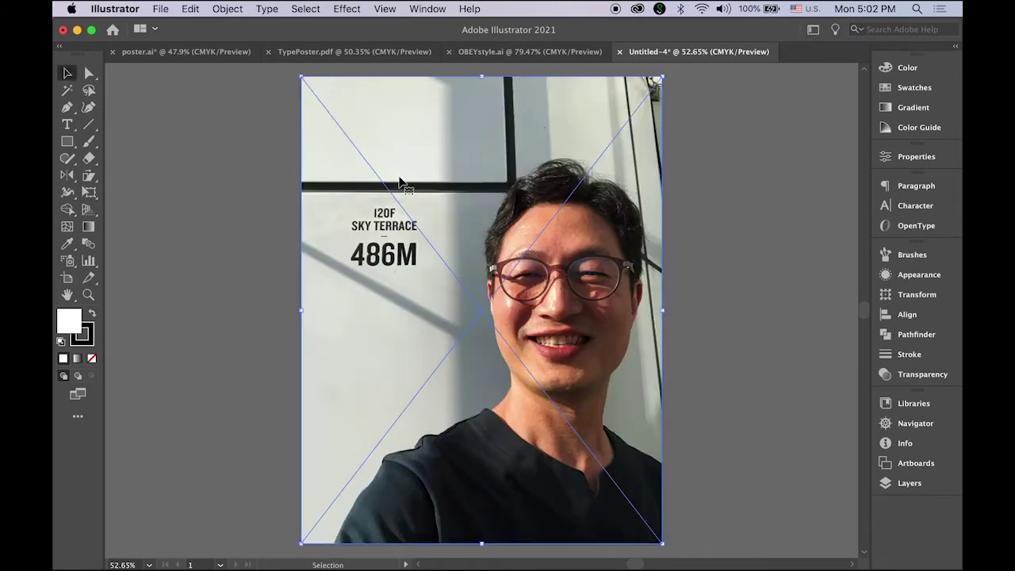
{"action": "left_click", "coordinate": [176, 164]}
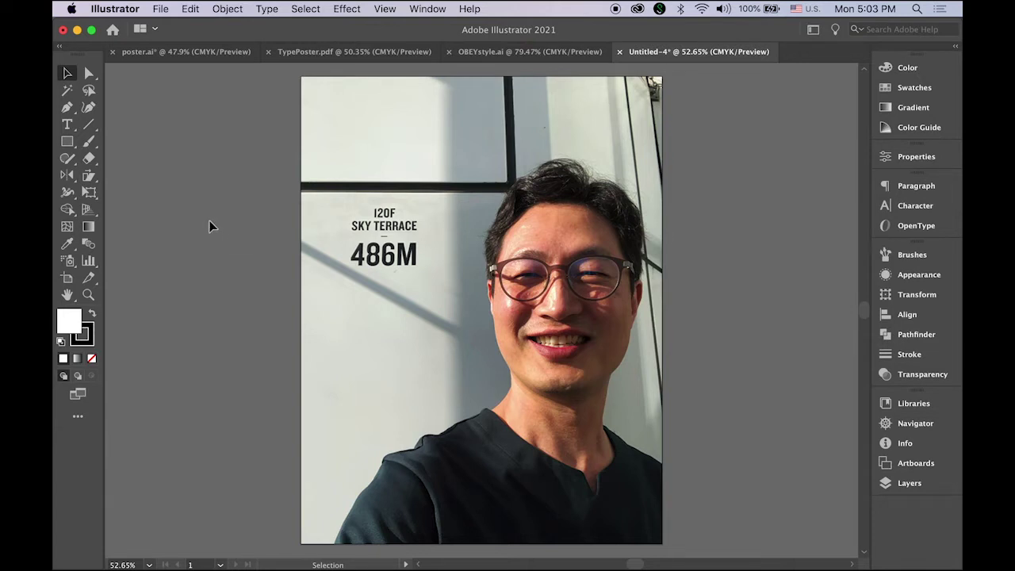
Select the placed selfie and show its Properties panel, scrolled down to Quick Actions.
{"action": "left_click", "coordinate": [417, 235]}
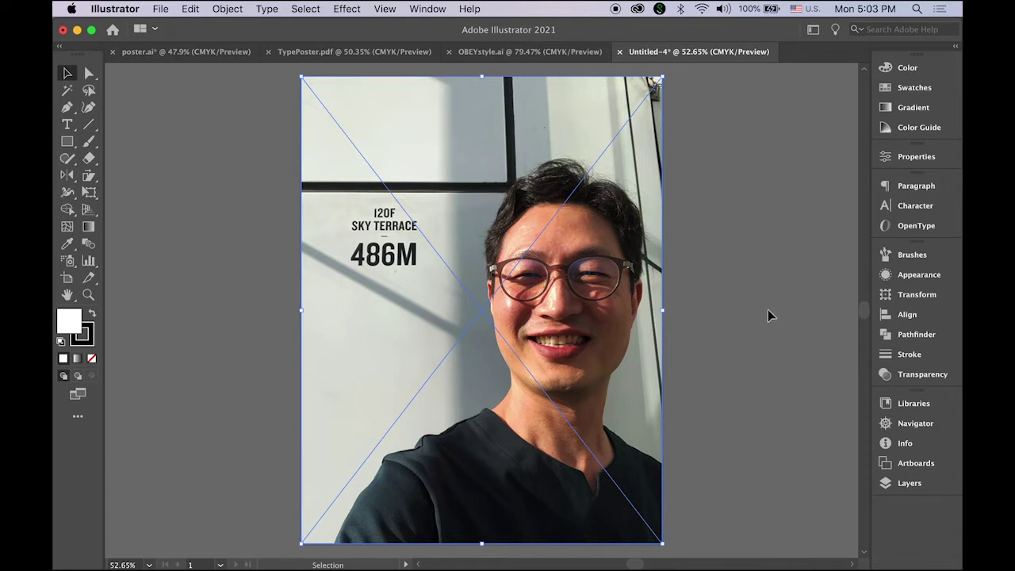
{"action": "left_click", "coordinate": [430, 6]}
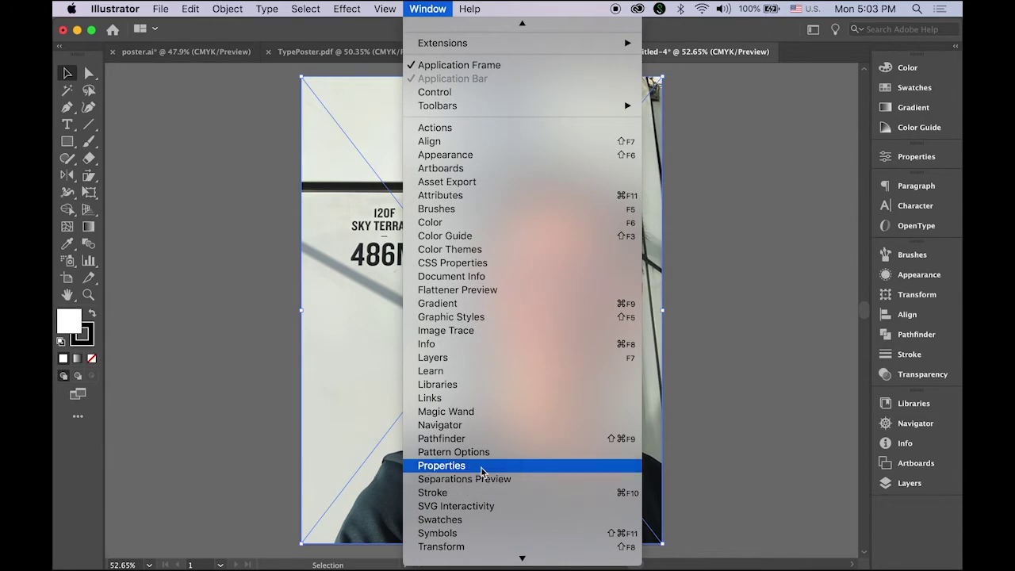
{"action": "left_click", "coordinate": [758, 287]}
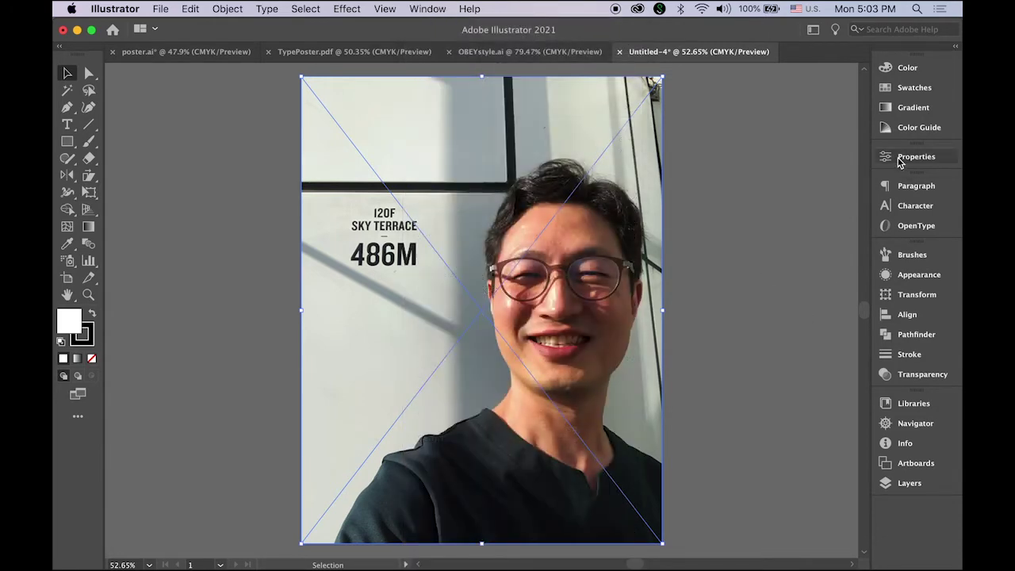
{"action": "left_click", "coordinate": [900, 160]}
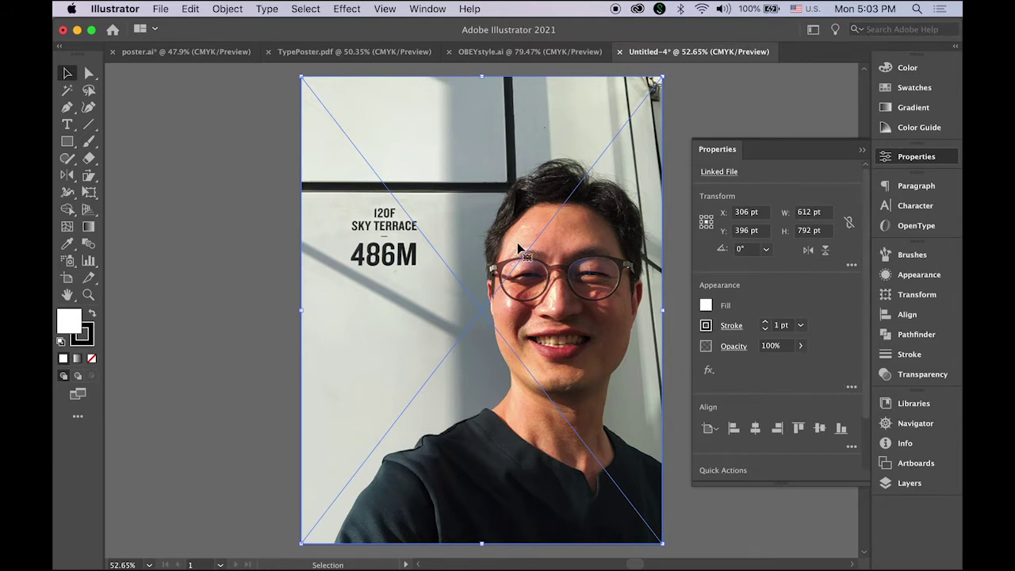
{"action": "left_click_drag", "start_coordinate": [870, 256], "coordinate": [866, 344]}
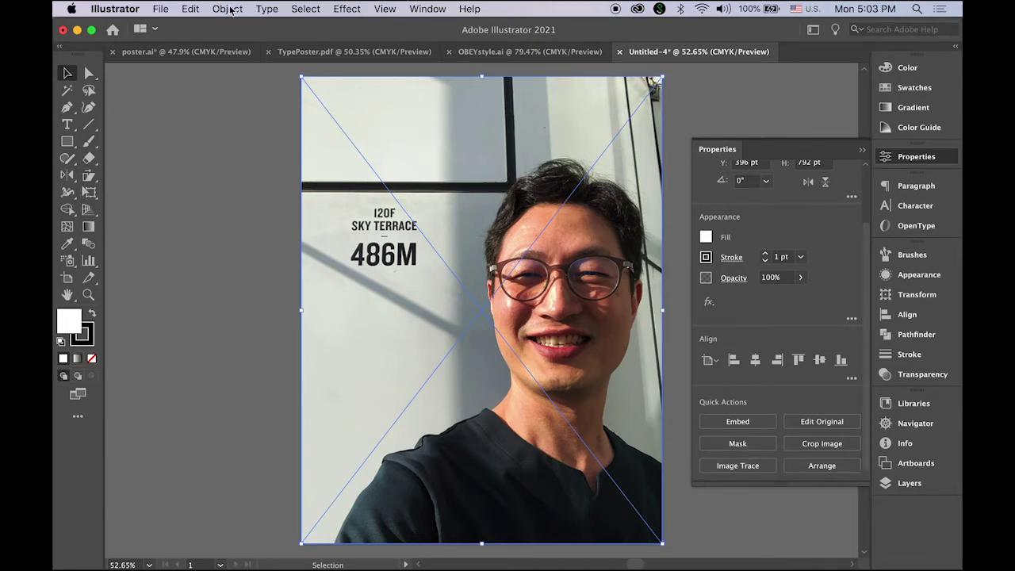
Image-trace the selfie with the High Fidelity Photo preset and deselect to view the result.
{"action": "left_click", "coordinate": [746, 473]}
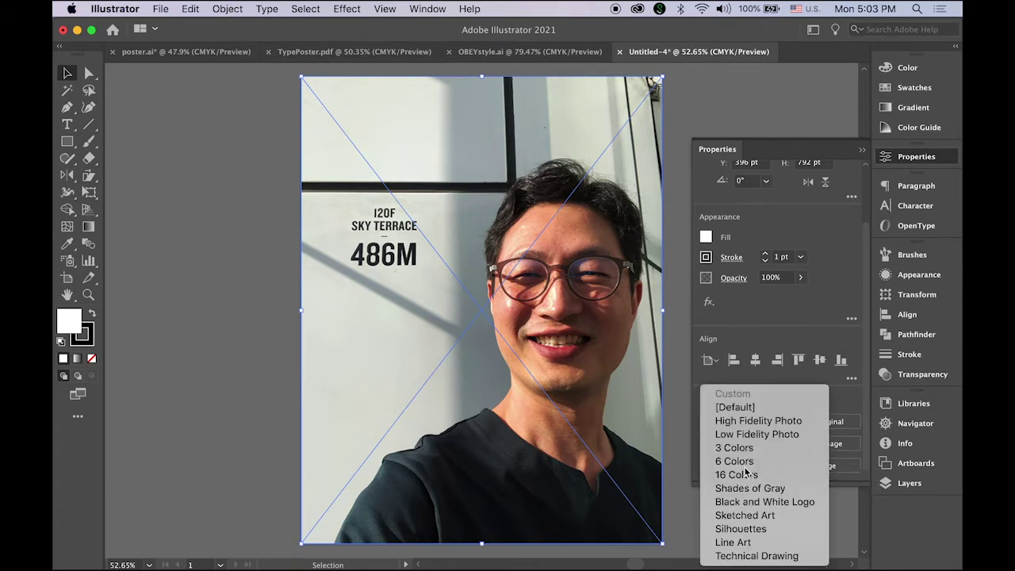
{"action": "left_click", "coordinate": [780, 421]}
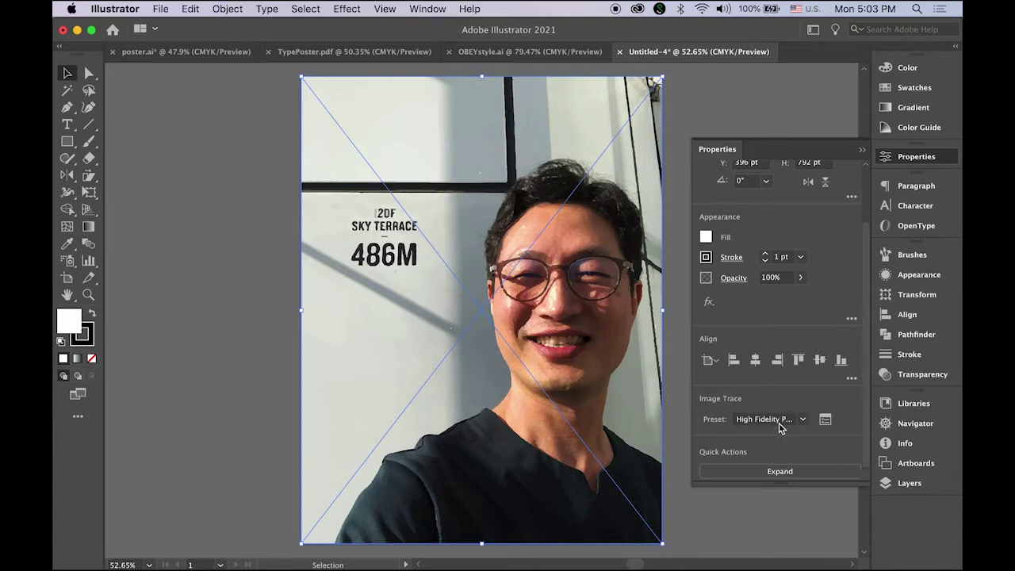
{"action": "left_click", "coordinate": [212, 221]}
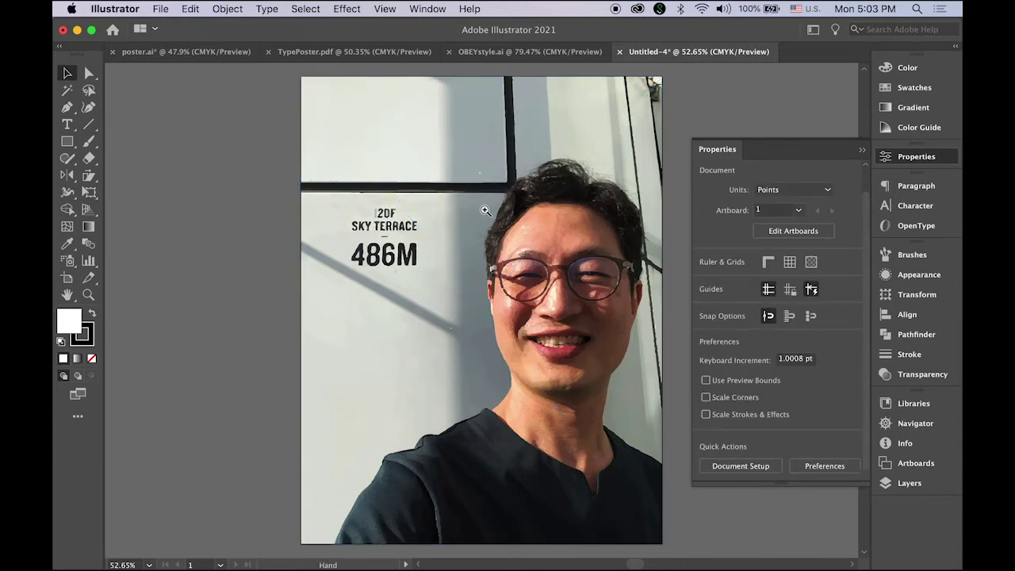
Zoom in on the face and left eye to inspect the High Fidelity trace detail.
{"action": "left_click_drag", "start_coordinate": [485, 210], "coordinate": [539, 211]}
{"action": "scroll", "coordinate": [416, 316], "scroll_direction": "right", "scroll_amount": 5}
{"action": "scroll", "coordinate": [417, 315], "scroll_direction": "down", "scroll_amount": 2}
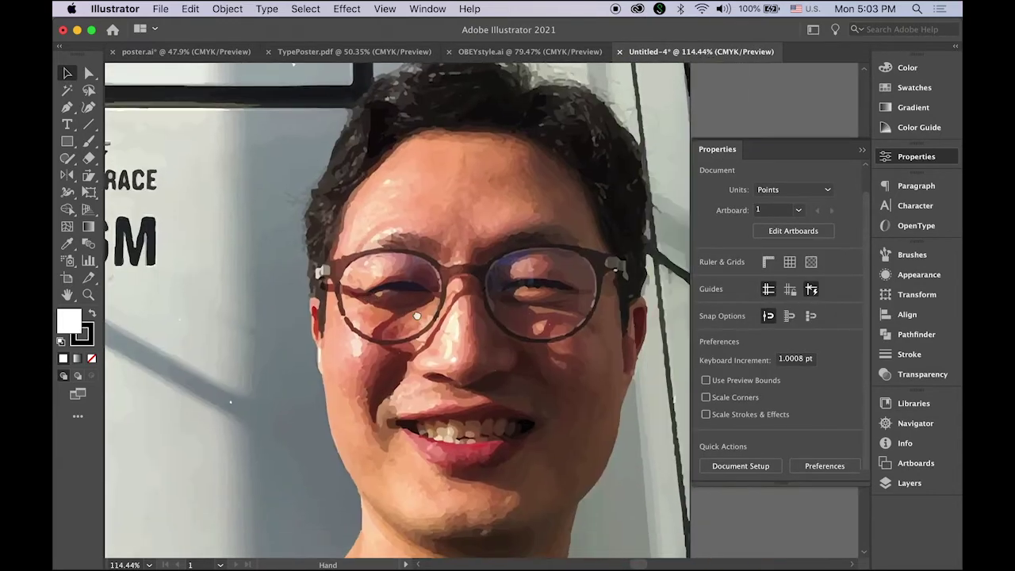
{"action": "left_click_drag", "start_coordinate": [416, 315], "coordinate": [328, 299]}
{"action": "left_click_drag", "start_coordinate": [220, 225], "coordinate": [295, 256]}
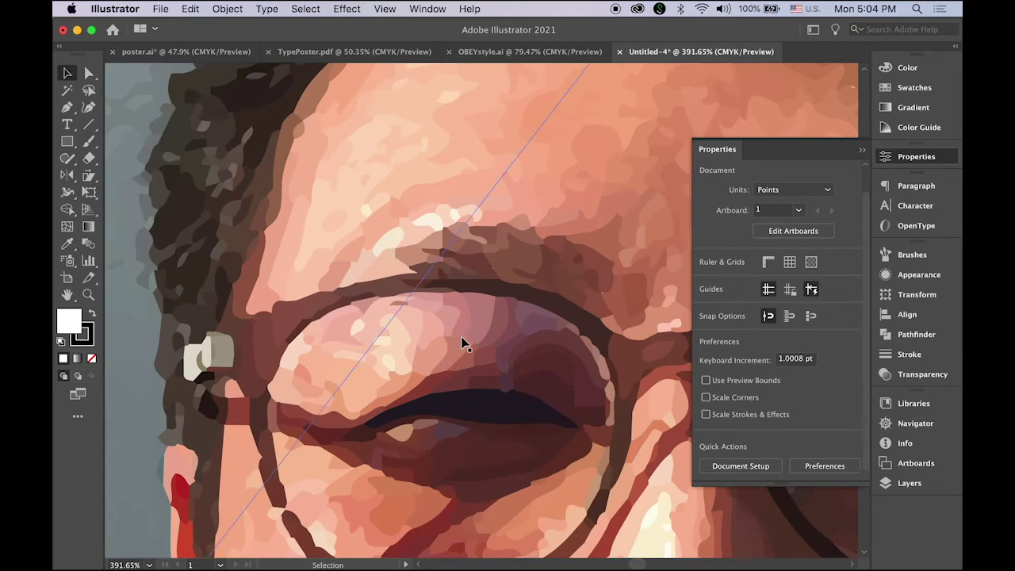
Fit the artboard back in the window and reselect the untraced photo.
{"action": "double_click", "coordinate": [68, 296]}
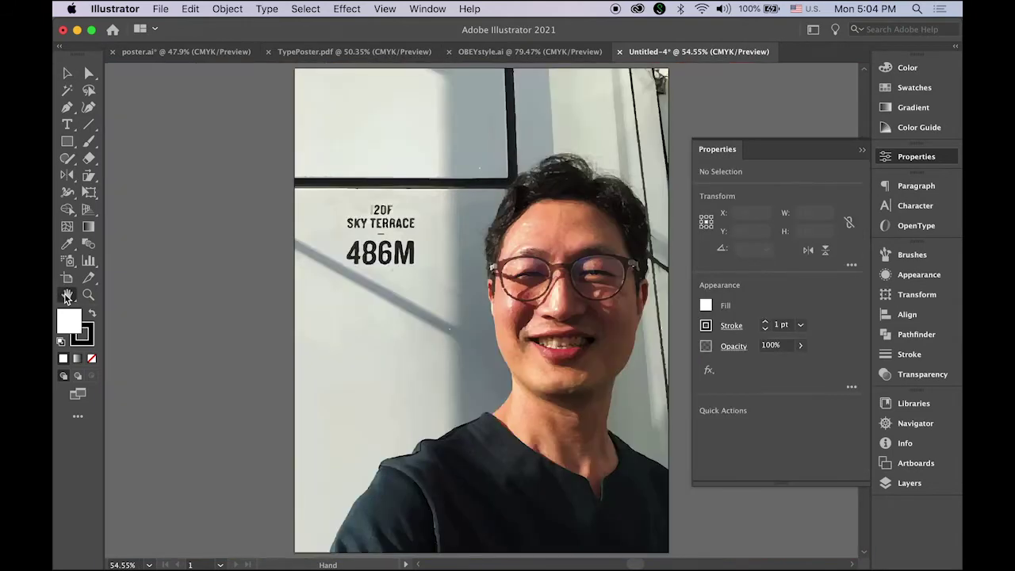
{"action": "left_click", "coordinate": [67, 73]}
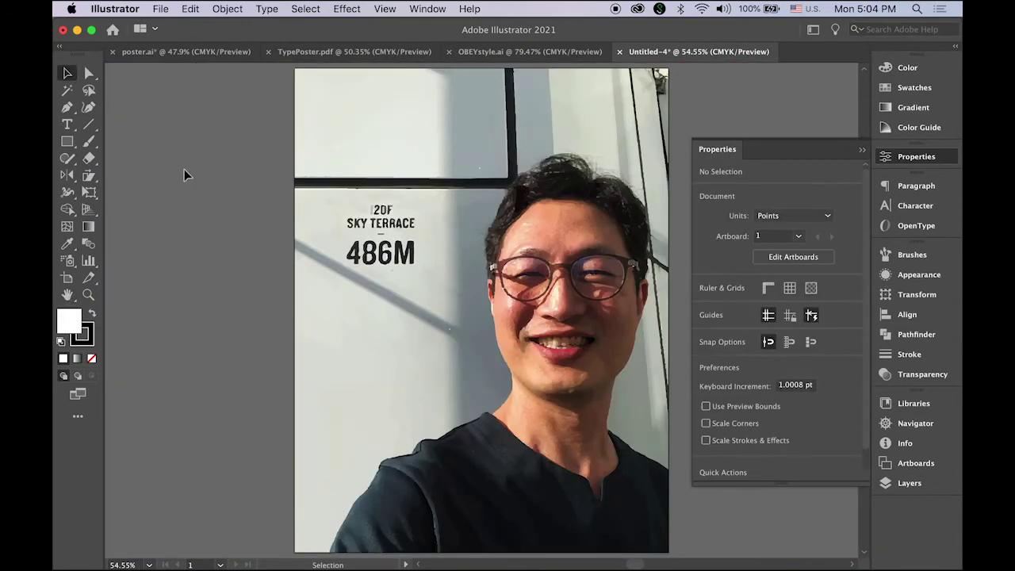
{"action": "left_click", "coordinate": [400, 270]}
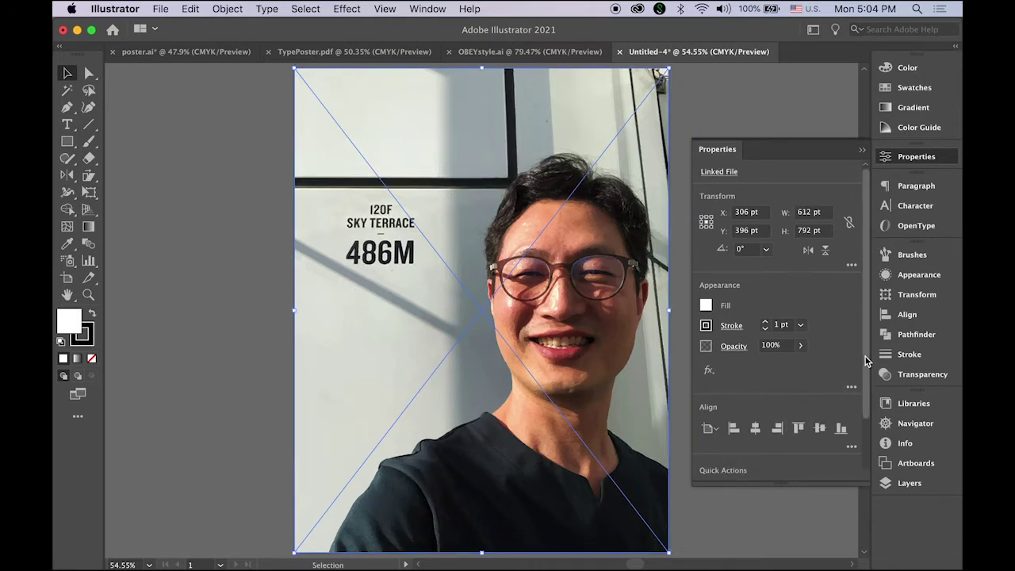
Trace the selfie with the 6 Colors preset and close the Properties panel.
{"action": "scroll", "coordinate": [867, 361], "scroll_direction": "down", "scroll_amount": 3}
{"action": "left_click", "coordinate": [737, 467]}
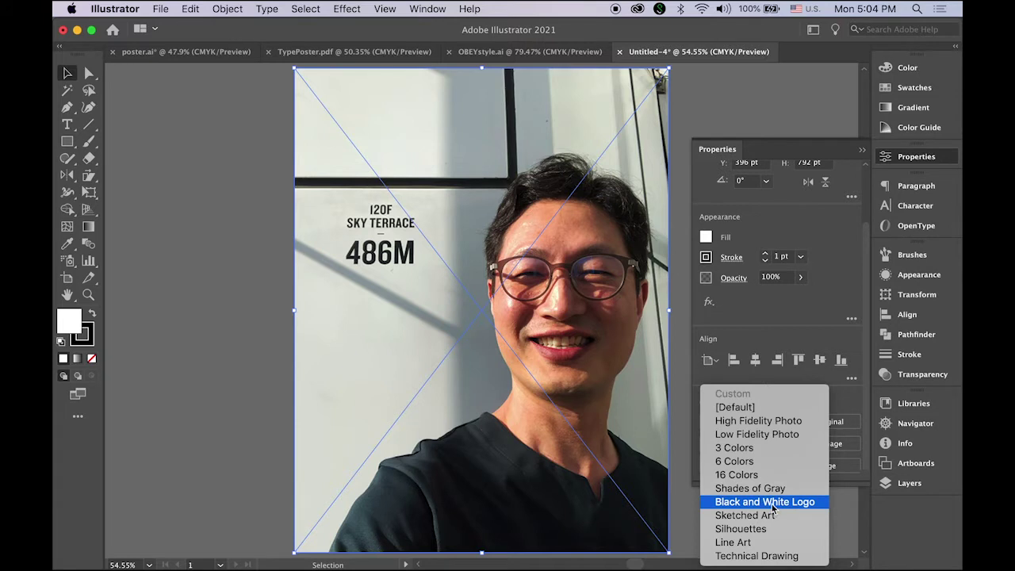
{"action": "left_click", "coordinate": [754, 466]}
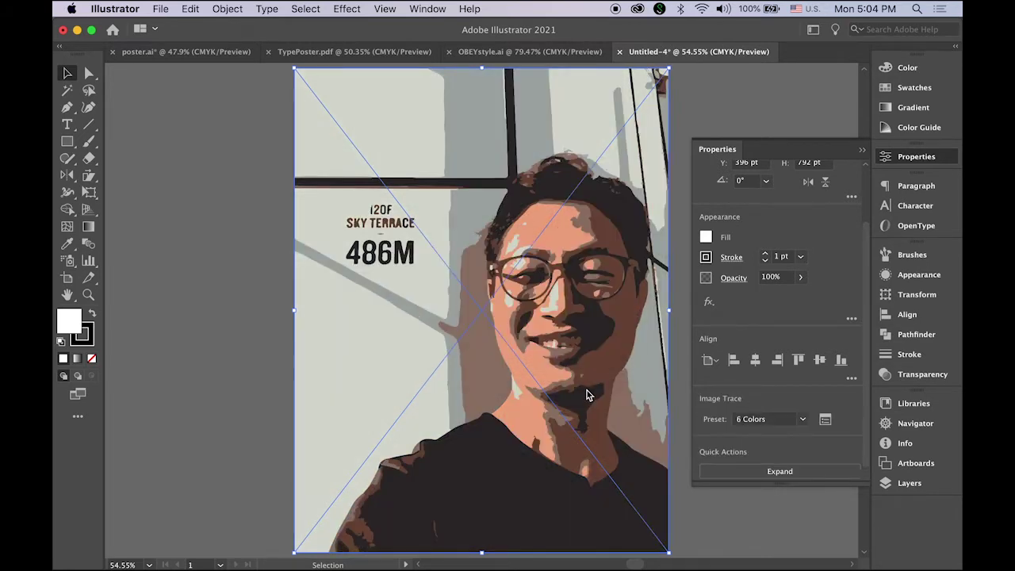
{"action": "left_click", "coordinate": [864, 151]}
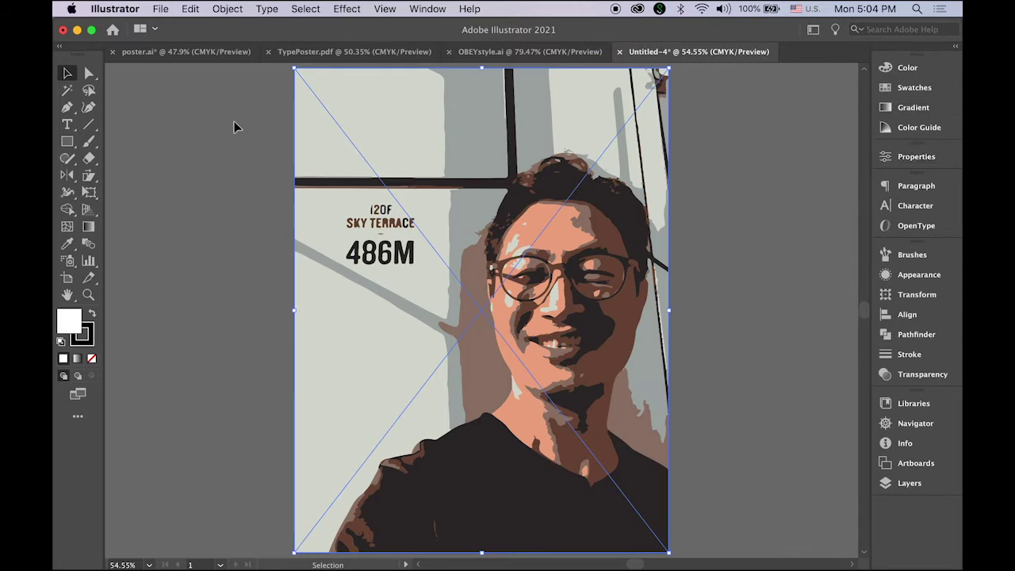
Inspect the flat six-colour trace up close, then fit the whole artboard in the window.
{"action": "left_click", "coordinate": [169, 131]}
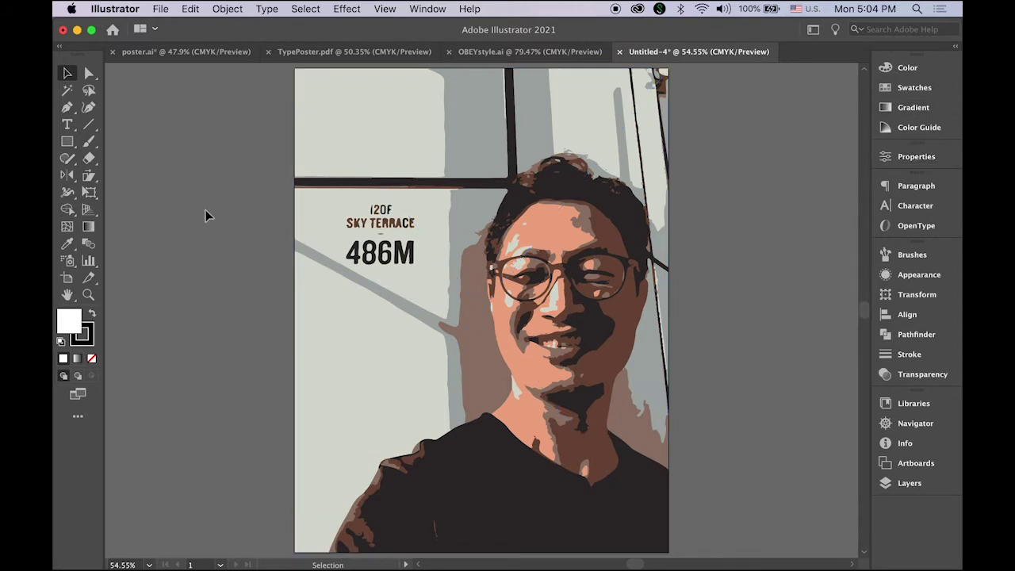
{"action": "left_click", "coordinate": [431, 222]}
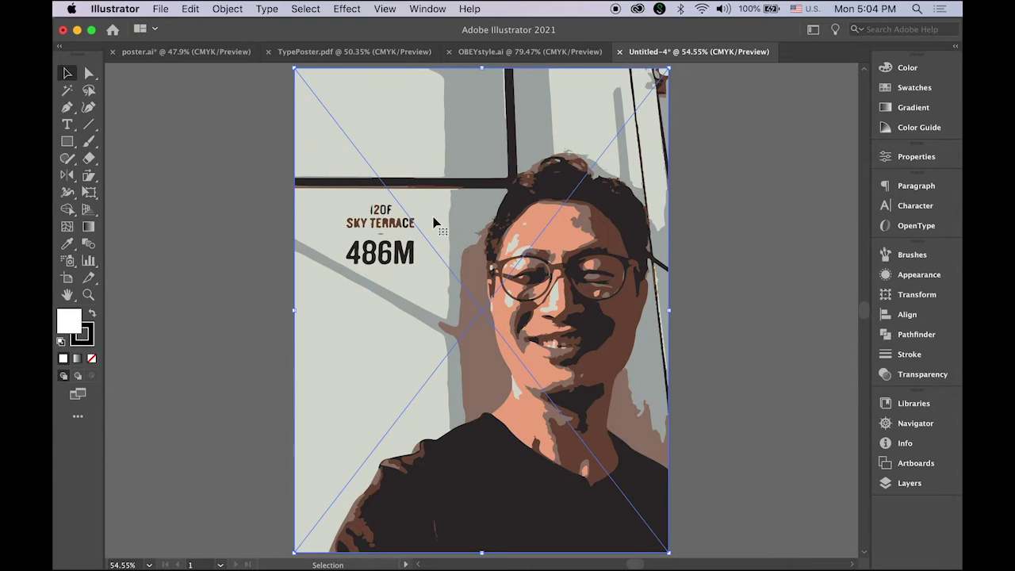
{"action": "mouse_move", "coordinate": [484, 224]}
{"action": "left_mouse_down"}
{"action": "mouse_move", "coordinate": [761, 403]}
{"action": "mouse_move", "coordinate": [511, 295]}
{"action": "left_mouse_up"}
{"action": "scroll", "coordinate": [515, 293], "scroll_direction": "down", "scroll_amount": 3}
{"action": "scroll", "coordinate": [516, 293], "scroll_direction": "right", "scroll_amount": 3}
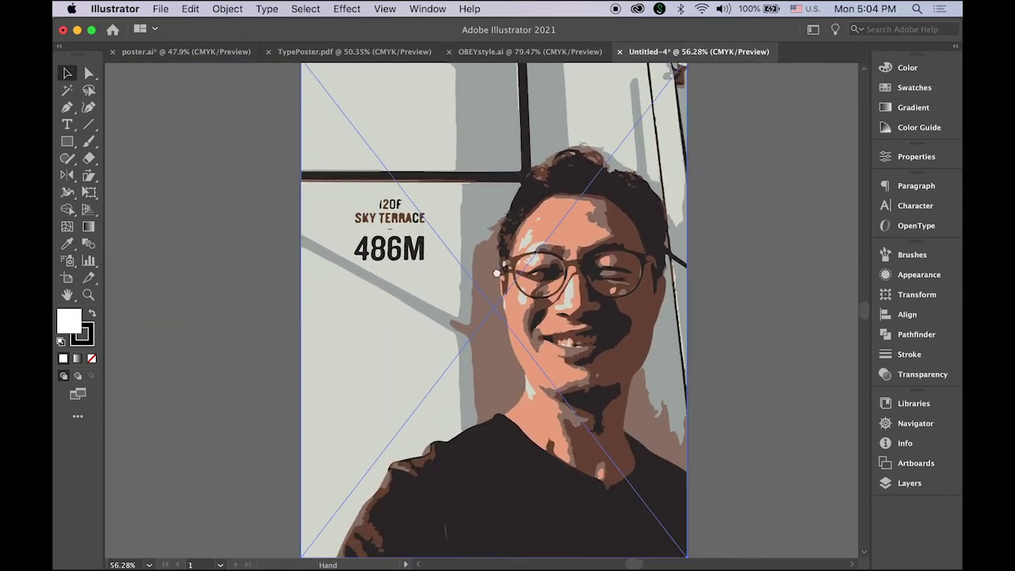
{"action": "key", "text": "super+0"}
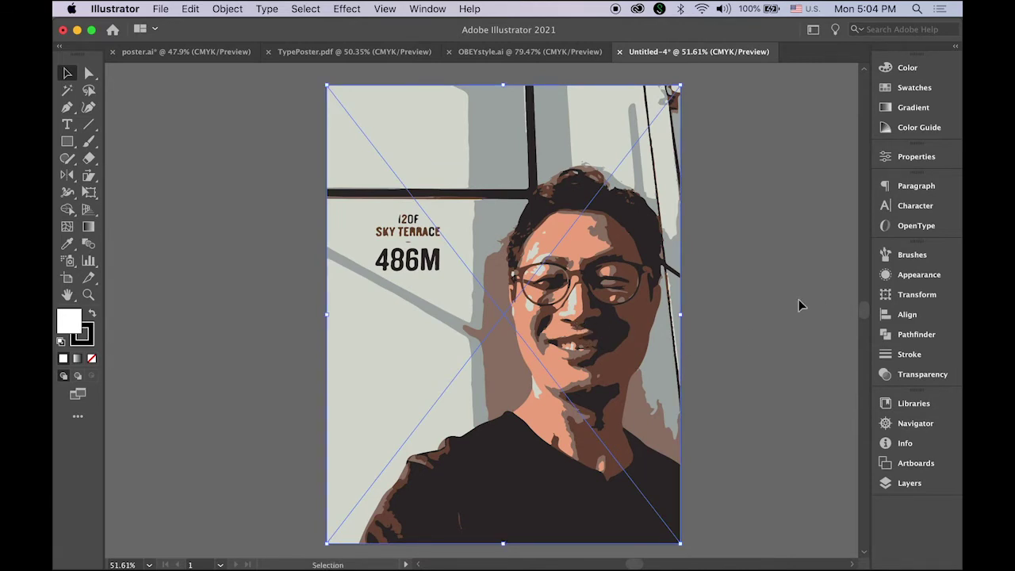
{"action": "left_click", "coordinate": [830, 281]}
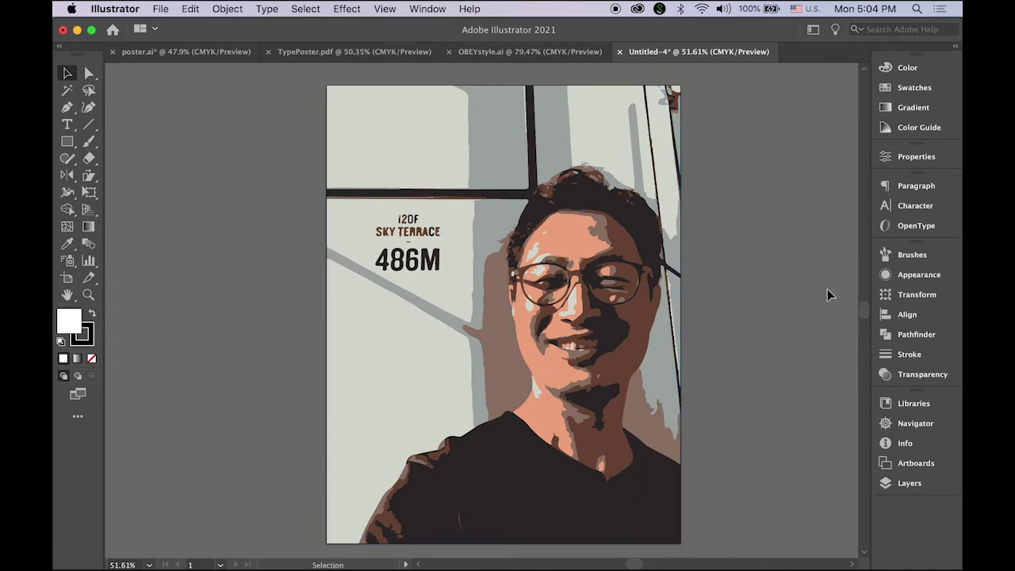
Expand the selected 6-colour trace, keeping Object and Fill checked, into editable filled paths.
{"action": "left_click", "coordinate": [664, 320]}
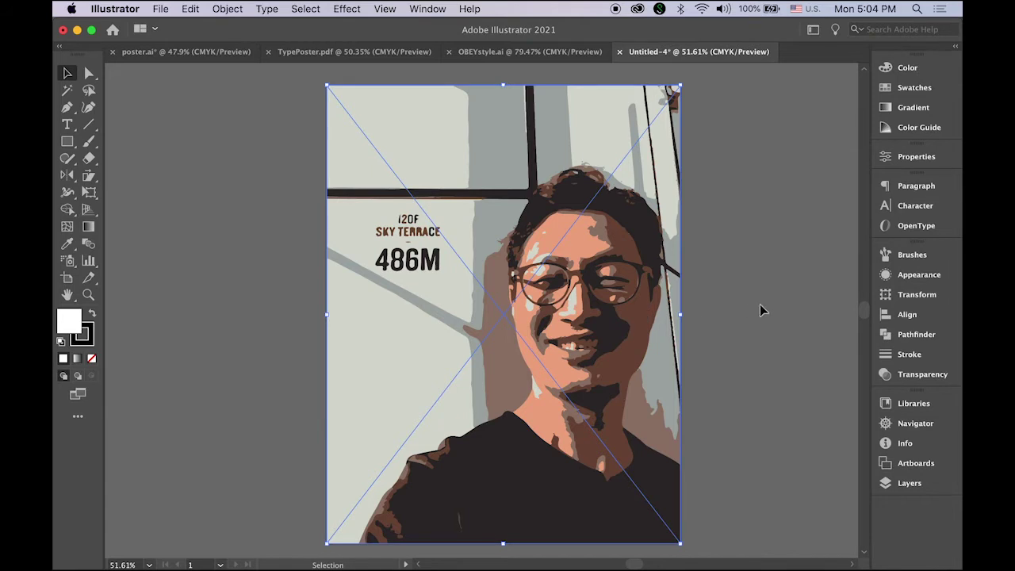
{"action": "left_click", "coordinate": [227, 9]}
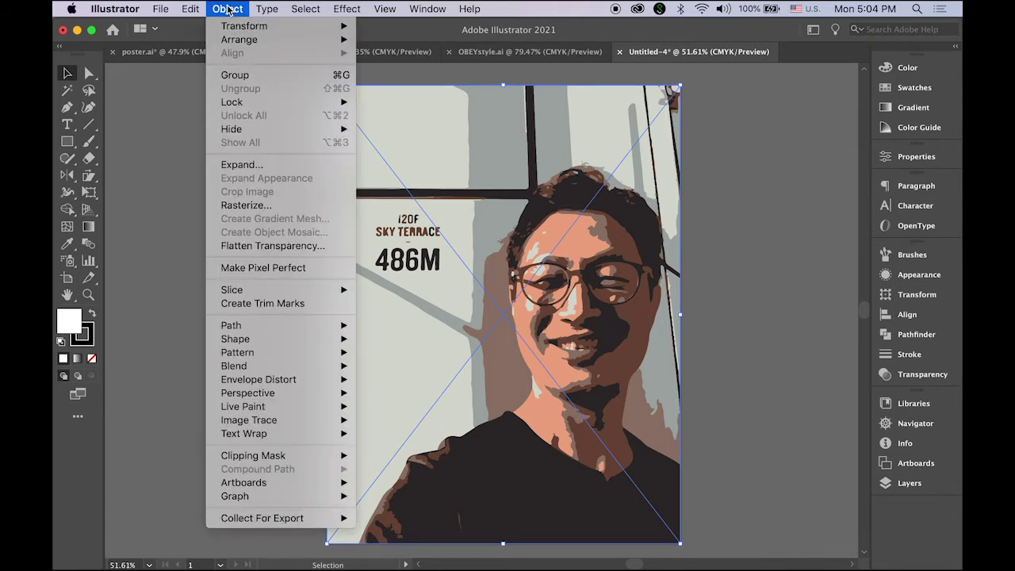
{"action": "left_click", "coordinate": [242, 165]}
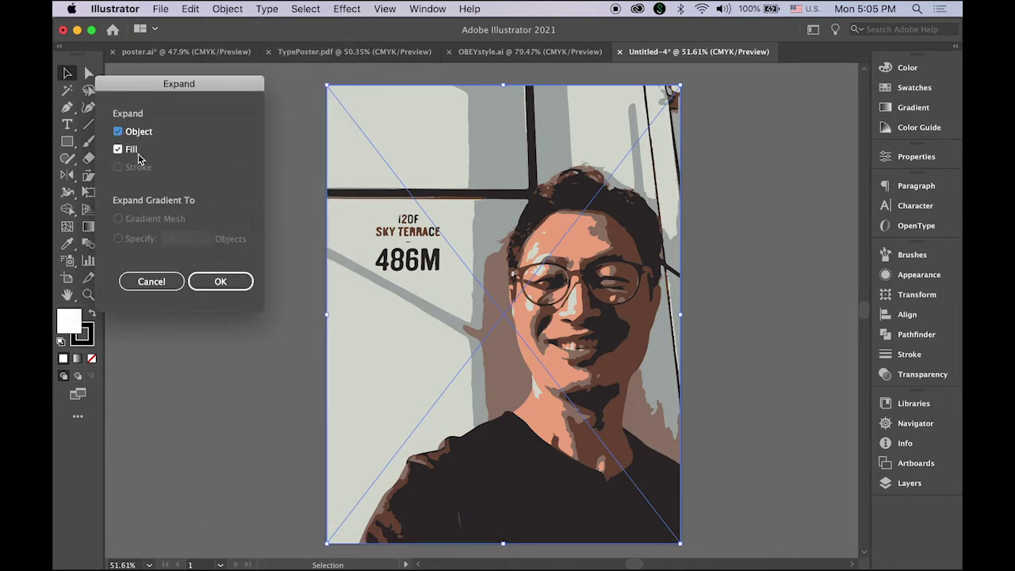
{"action": "left_click", "coordinate": [224, 287]}
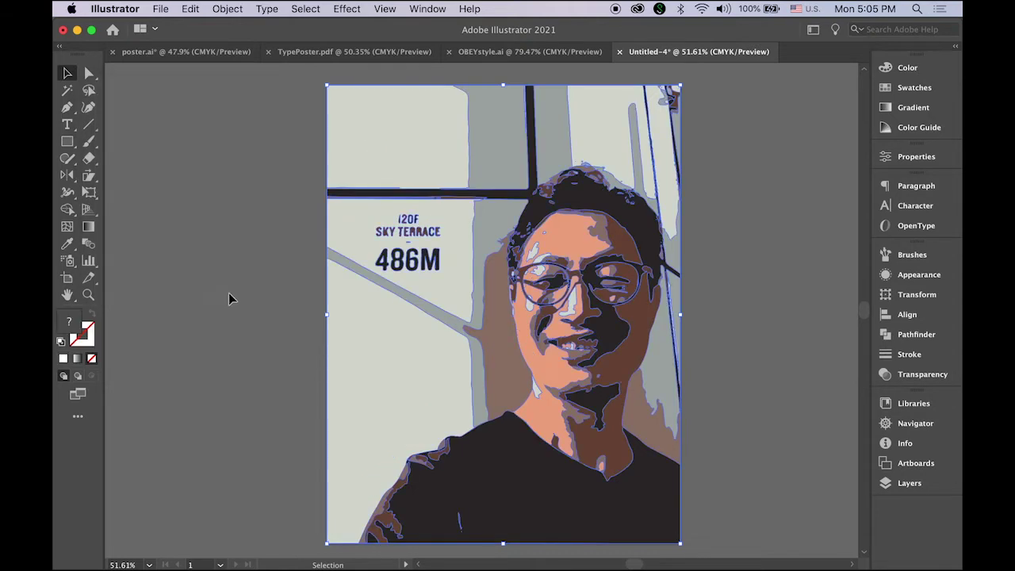
Delete the light and grey window shapes across the top of the poster using Direct Selection.
{"action": "left_click", "coordinate": [194, 217]}
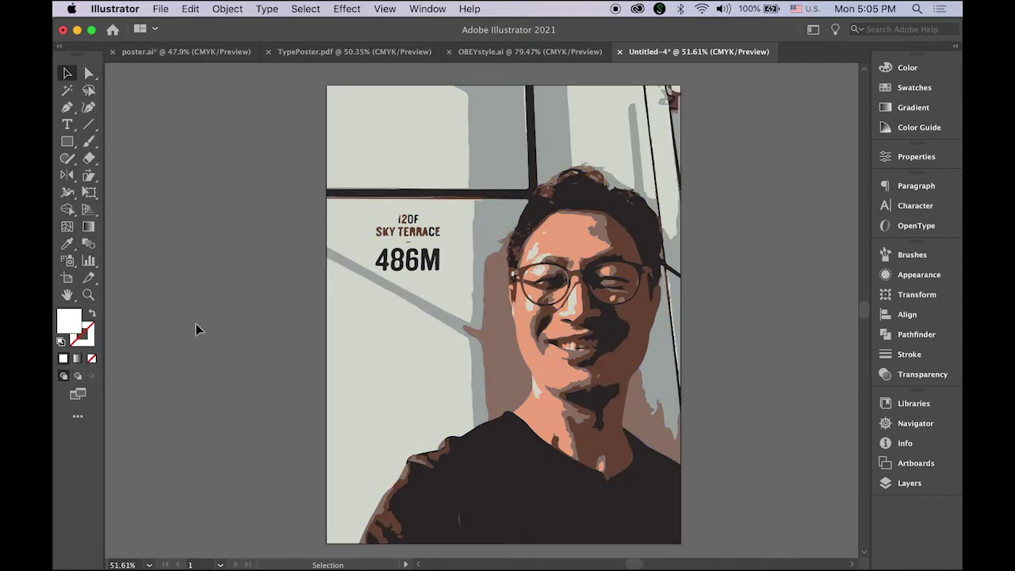
{"action": "left_click", "coordinate": [91, 73]}
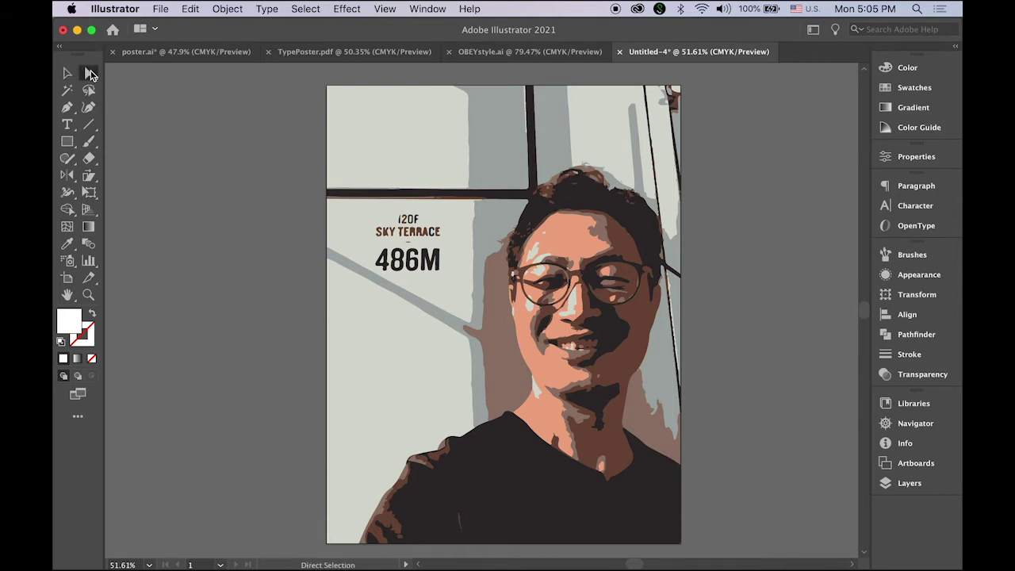
{"action": "left_click", "coordinate": [420, 146]}
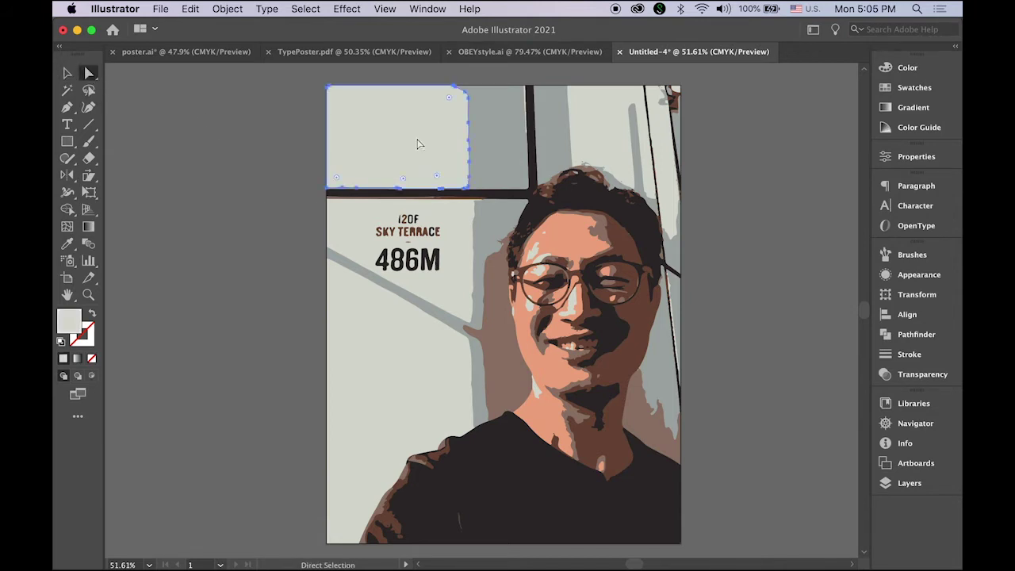
{"action": "key", "text": "Delete"}
{"action": "left_click", "coordinate": [508, 144]}
{"action": "key", "text": "Delete"}
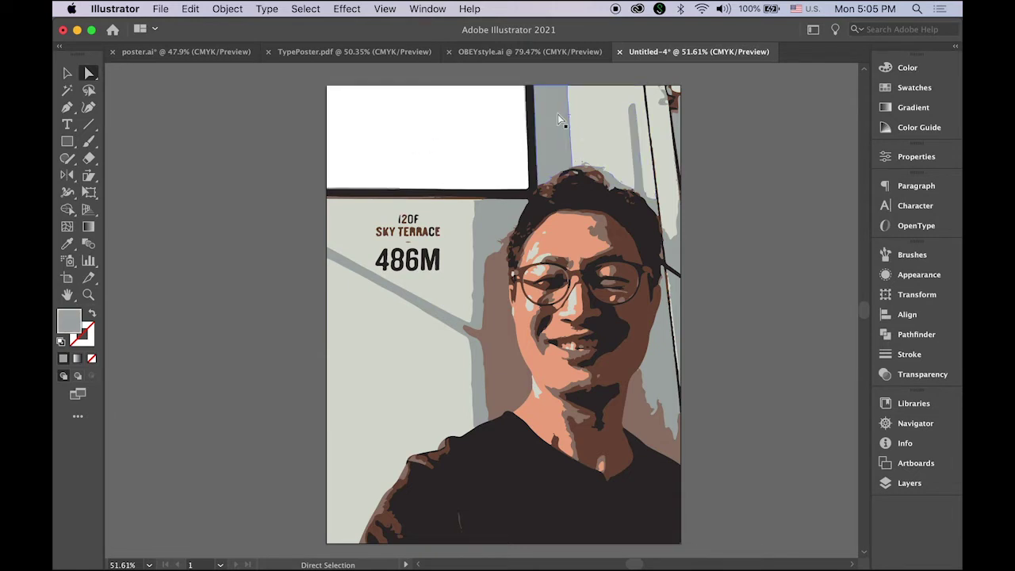
{"action": "key", "text": "Delete"}
{"action": "left_click", "coordinate": [611, 129]}
{"action": "key", "text": "Delete"}
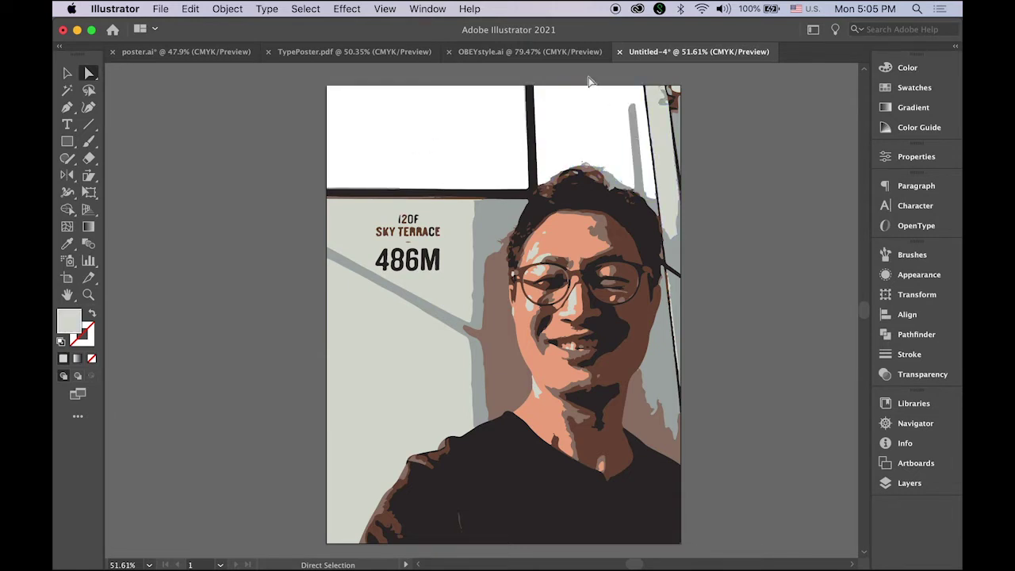
{"action": "left_click", "coordinate": [663, 122]}
{"action": "key", "text": "Delete"}
{"action": "key", "text": "Delete"}
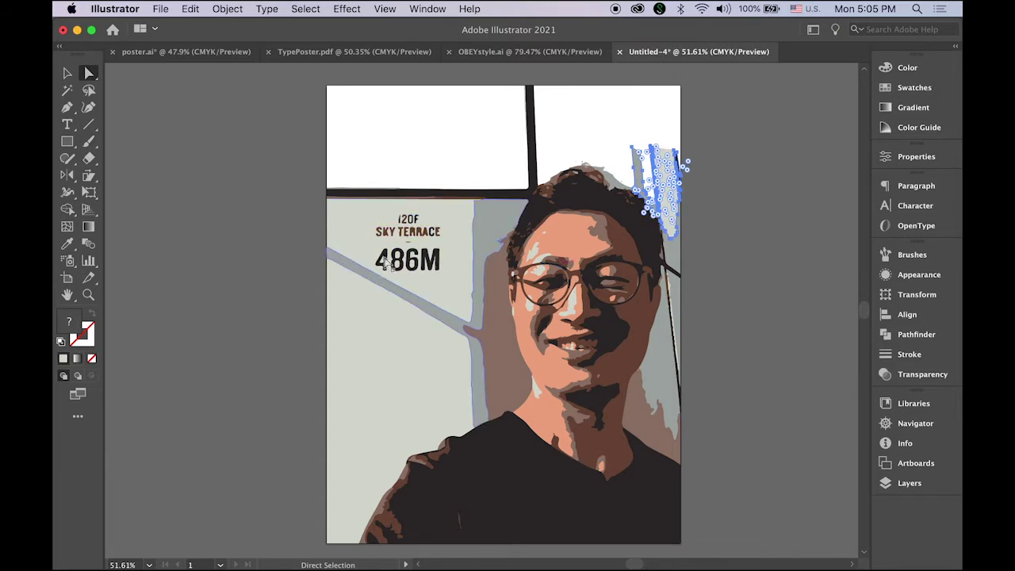
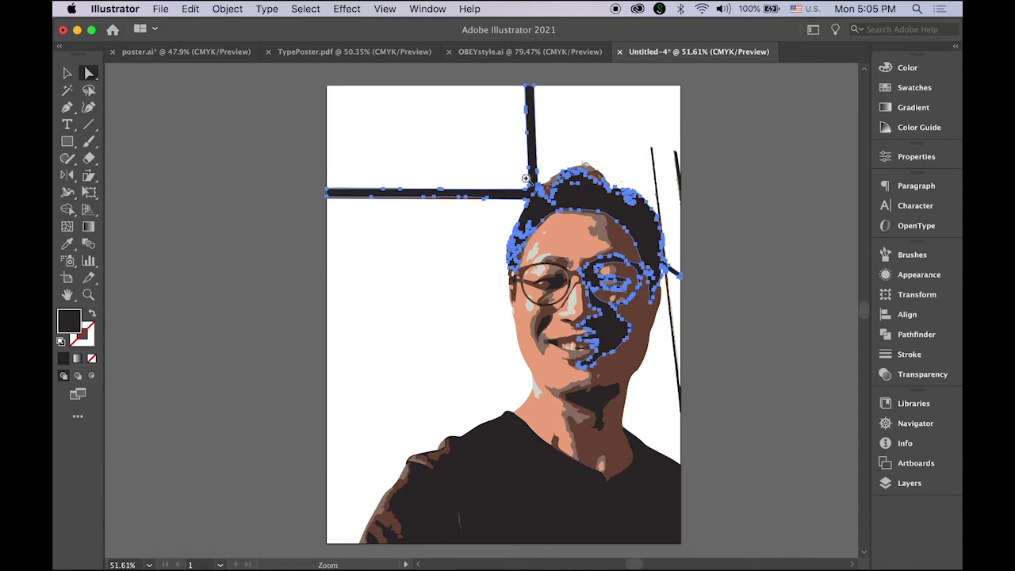
Erase the black frame bar and pole where they meet the hair edge.
{"action": "scroll", "coordinate": [508, 272], "scroll_direction": "up", "scroll_amount": 6}
{"action": "left_click_drag", "start_coordinate": [526, 292], "coordinate": [348, 334]}
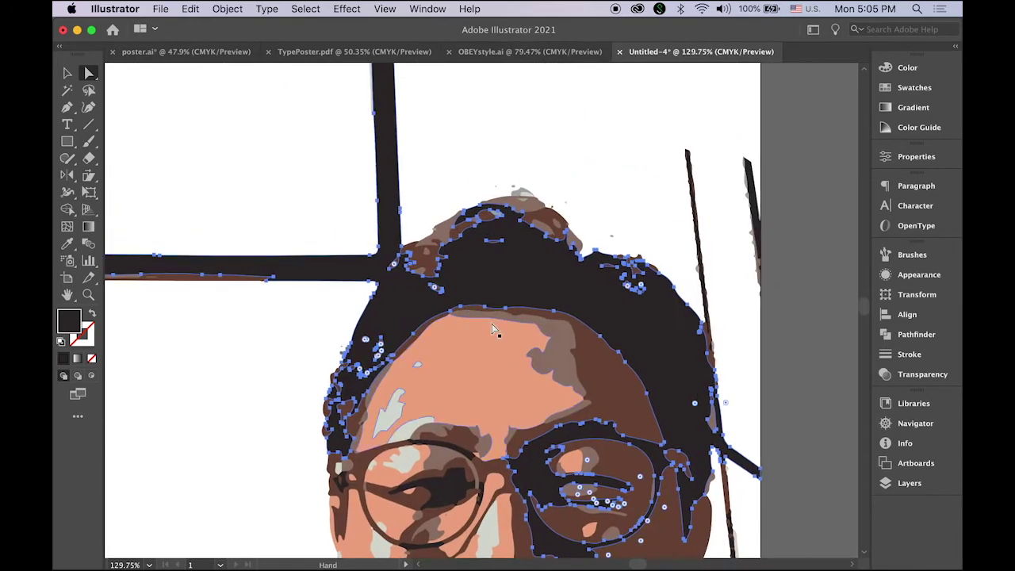
{"action": "left_click", "coordinate": [89, 159]}
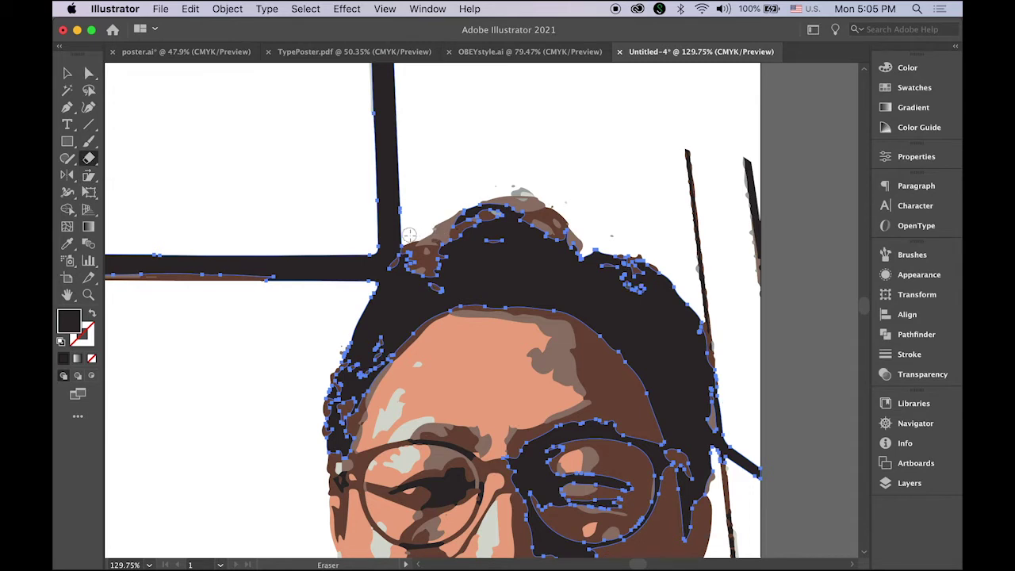
{"action": "left_click_drag", "start_coordinate": [409, 236], "coordinate": [357, 298]}
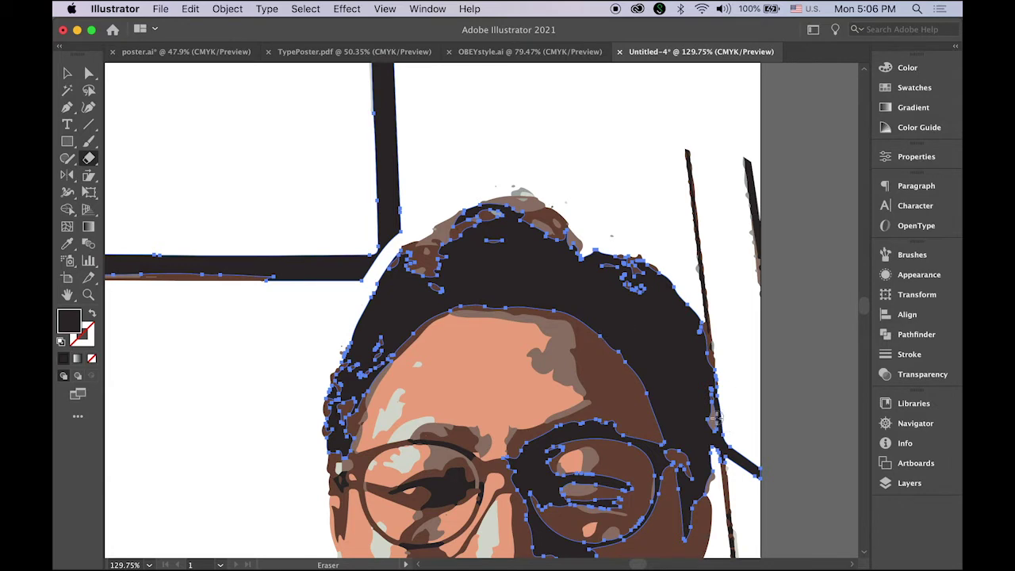
{"action": "mouse_move", "coordinate": [727, 376]}
{"action": "left_mouse_down"}
{"action": "mouse_move", "coordinate": [715, 424]}
{"action": "mouse_move", "coordinate": [725, 463]}
{"action": "left_mouse_up"}
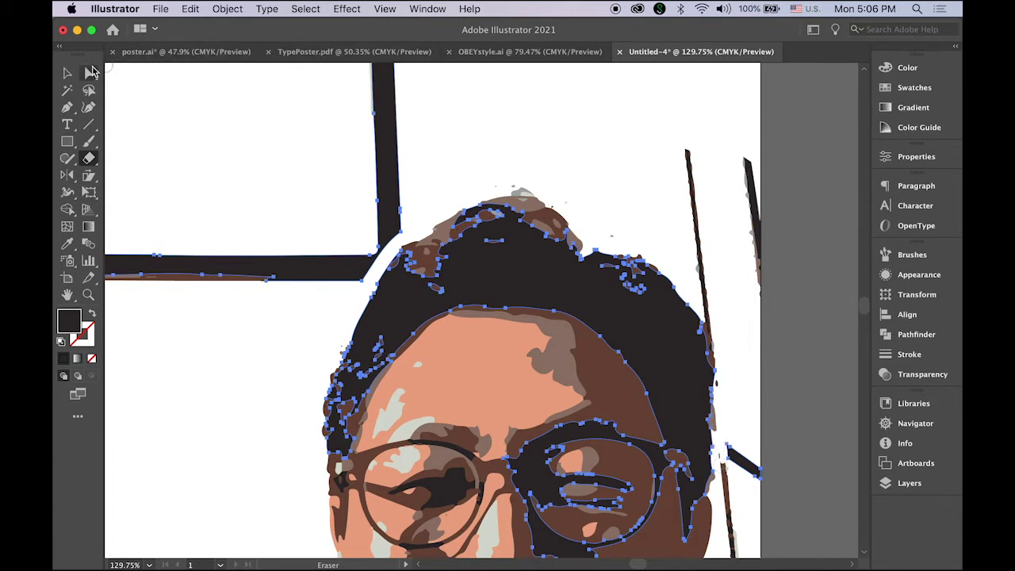
Delete the remaining black frame bars and float poster.ai in its own window.
{"action": "key", "text": "a"}
{"action": "left_click", "coordinate": [487, 127]}
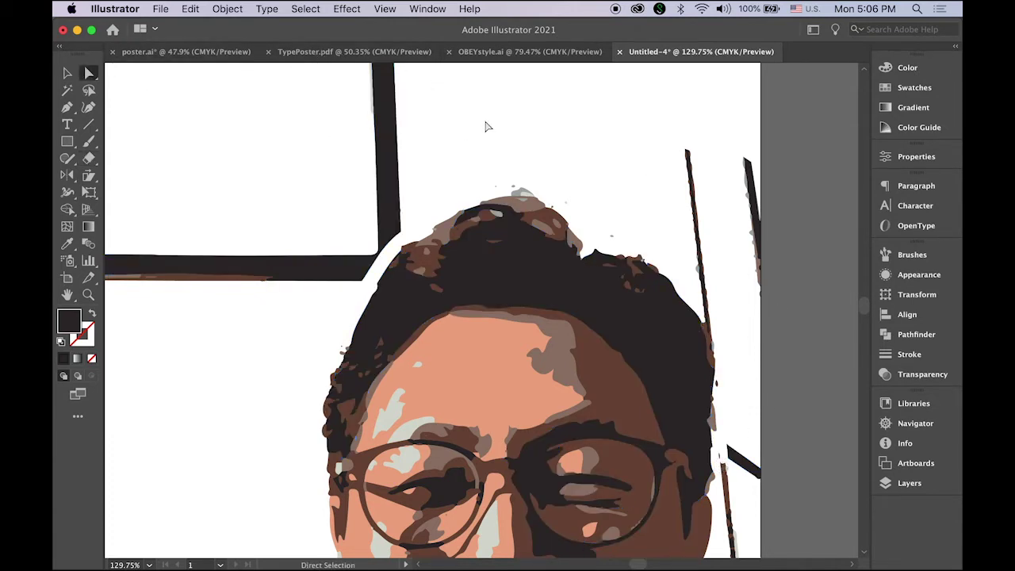
{"action": "left_click", "coordinate": [394, 155]}
{"action": "key", "text": "Delete"}
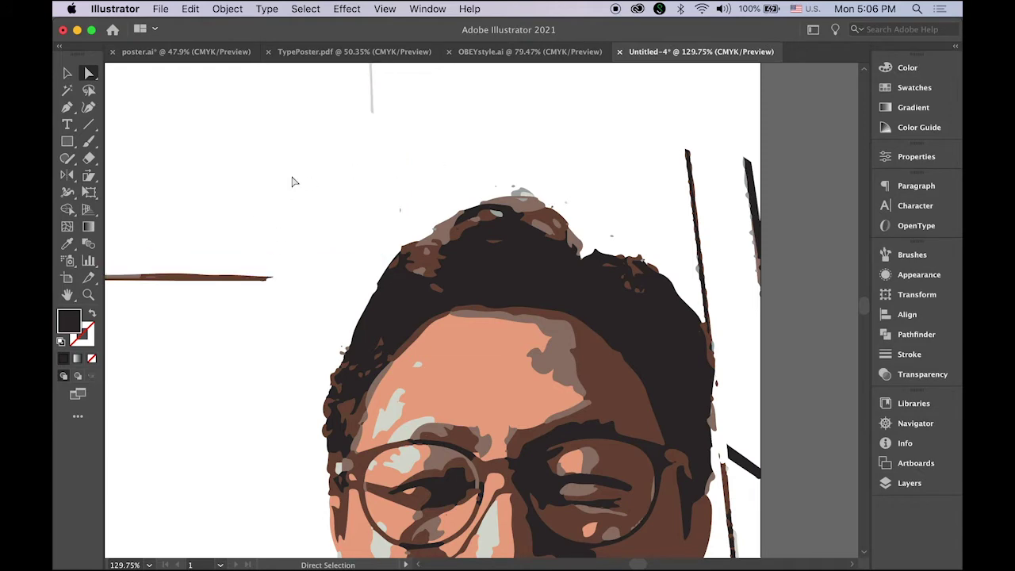
{"action": "left_click_drag", "start_coordinate": [184, 52], "coordinate": [99, 212]}
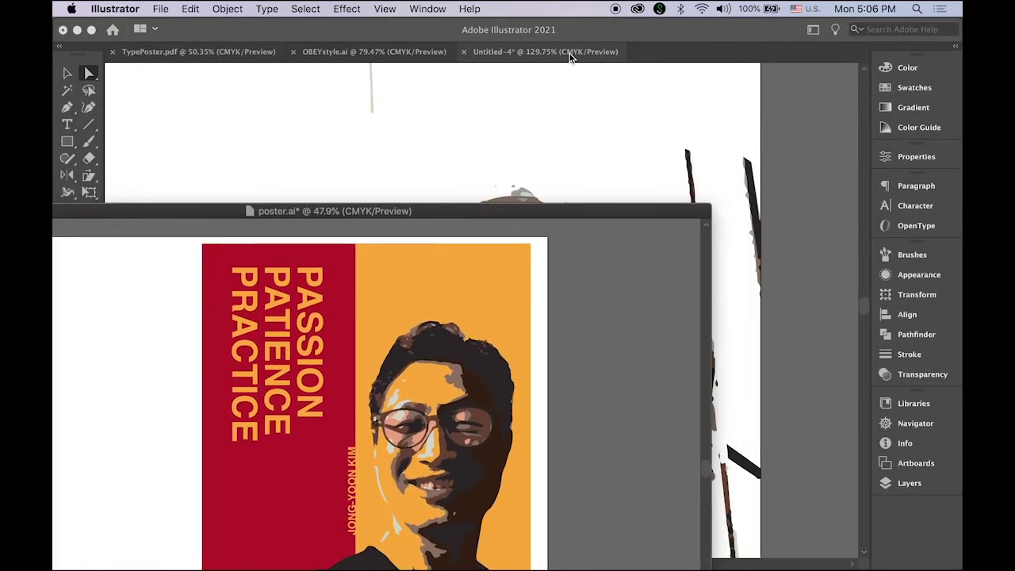
Back in Untitled-4, delete the thin vertical line at the top and the leftover brown line.
{"action": "left_click", "coordinate": [569, 52]}
{"action": "left_click_drag", "start_coordinate": [341, 89], "coordinate": [434, 129]}
{"action": "key", "text": "Delete"}
{"action": "left_click", "coordinate": [271, 278]}
{"action": "key", "text": "Delete"}
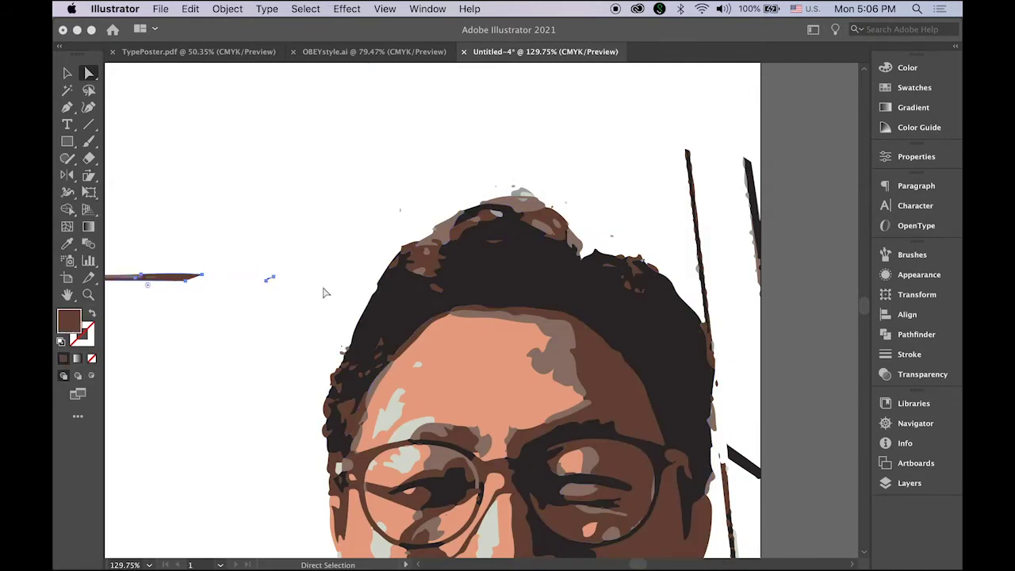
{"action": "key", "text": "Delete"}
{"action": "left_click_drag", "start_coordinate": [274, 251], "coordinate": [57, 337]}
{"action": "key", "text": "Delete"}
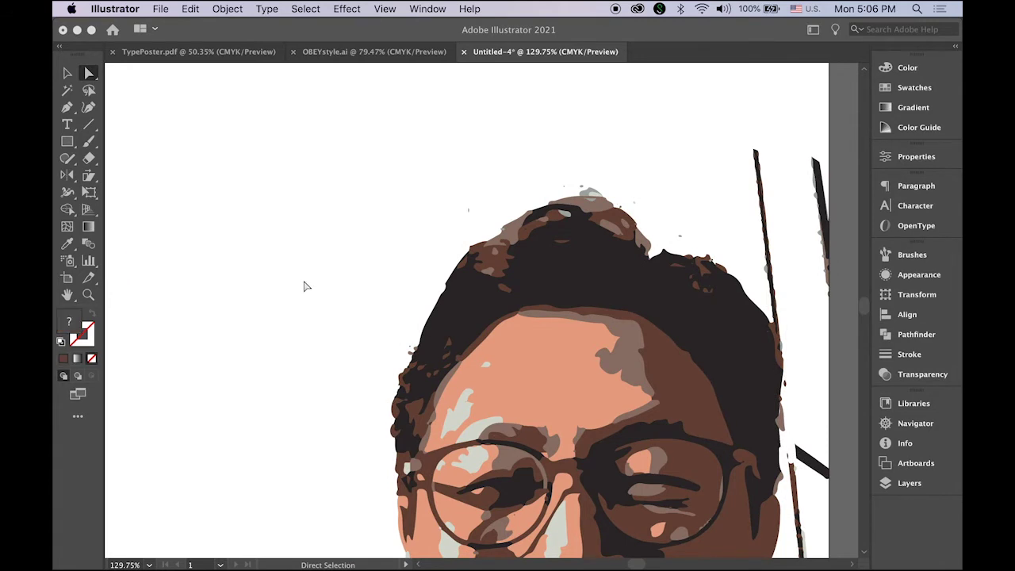
Zoom out and check the short line and hairline points at the artboard top.
{"action": "key", "text": "z"}
{"action": "left_click", "coordinate": [354, 247], "text": "alt"}
{"action": "left_click", "coordinate": [374, 249], "text": "alt"}
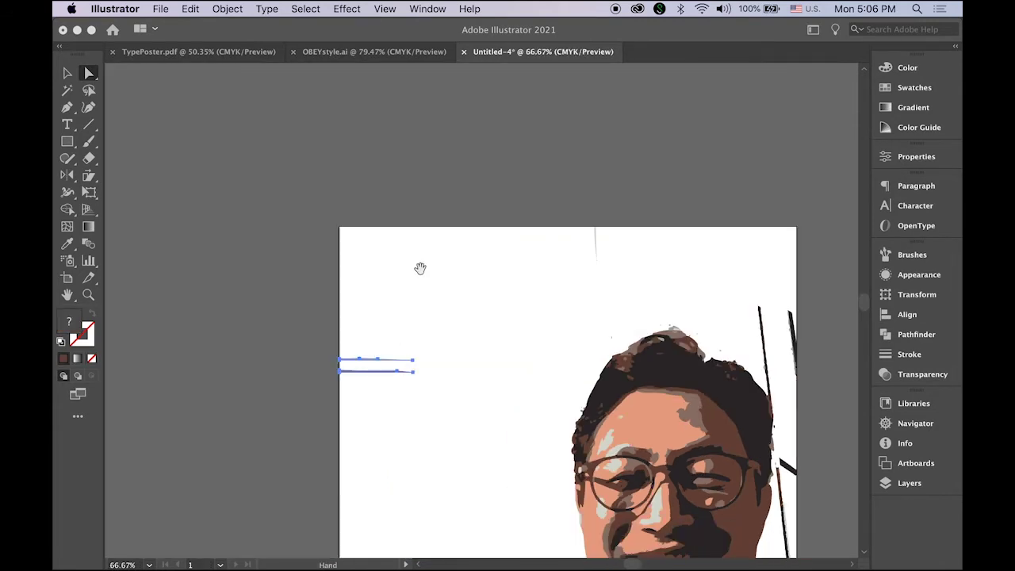
{"action": "key", "text": "a"}
{"action": "left_click", "coordinate": [425, 276]}
{"action": "left_click_drag", "start_coordinate": [481, 287], "coordinate": [320, 150]}
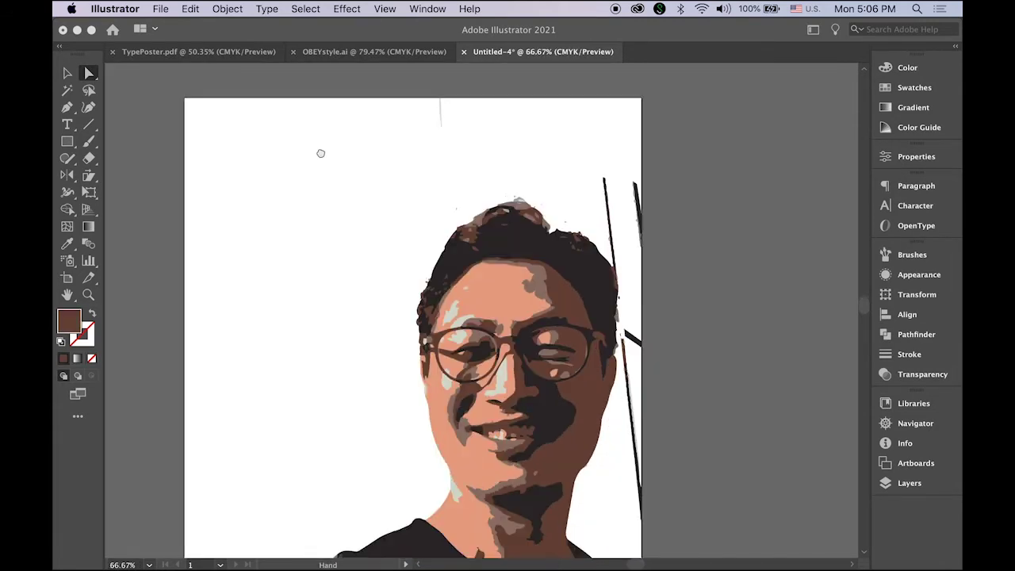
{"action": "left_click_drag", "start_coordinate": [304, 89], "coordinate": [508, 150]}
{"action": "left_click", "coordinate": [507, 149]}
{"action": "left_click_drag", "start_coordinate": [362, 166], "coordinate": [463, 211]}
{"action": "left_click", "coordinate": [389, 134]}
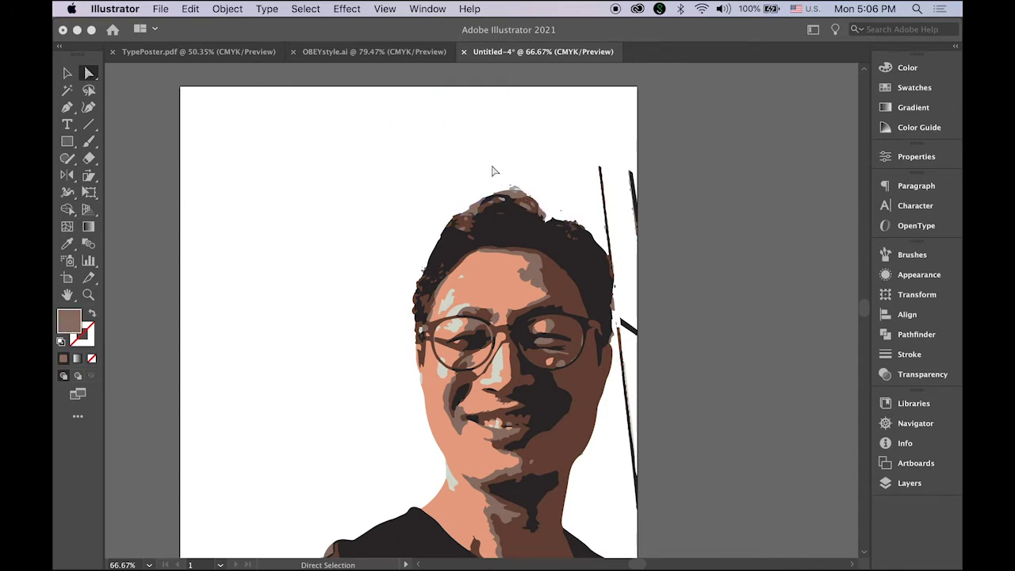
Select the stray line paths and anchors along the top-right hair edge.
{"action": "left_click_drag", "start_coordinate": [250, 143], "coordinate": [661, 182]}
{"action": "left_click", "coordinate": [673, 203]}
{"action": "left_click_drag", "start_coordinate": [595, 165], "coordinate": [643, 238]}
{"action": "left_click", "coordinate": [652, 221]}
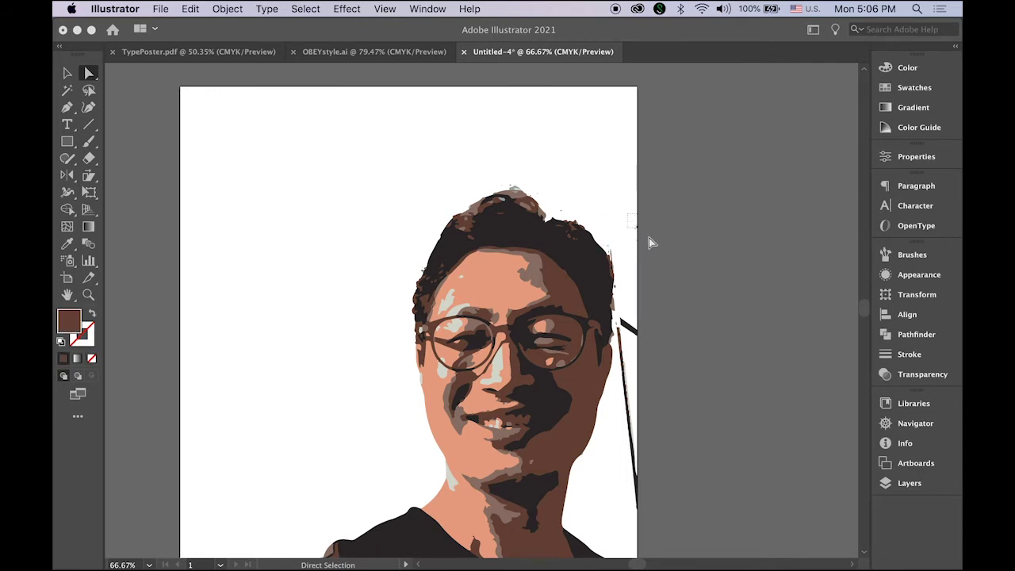
{"action": "left_click", "coordinate": [562, 211]}
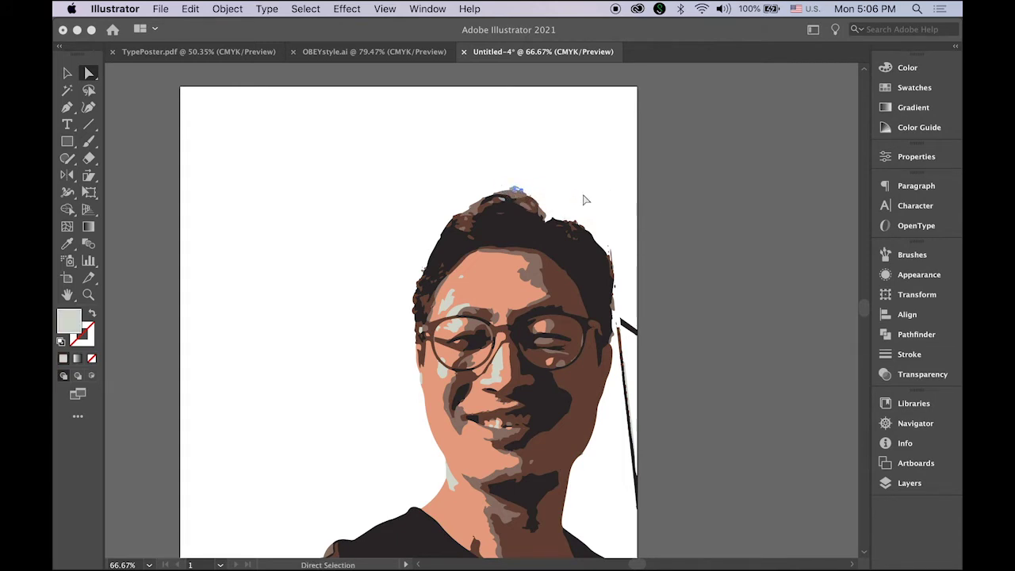
{"action": "left_click", "coordinate": [537, 193]}
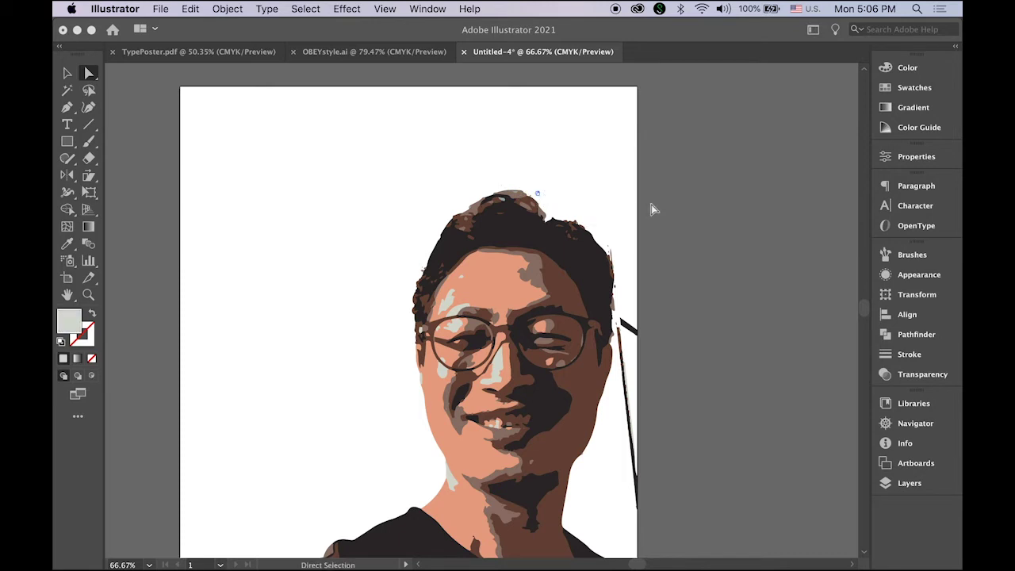
{"action": "left_click", "coordinate": [612, 255]}
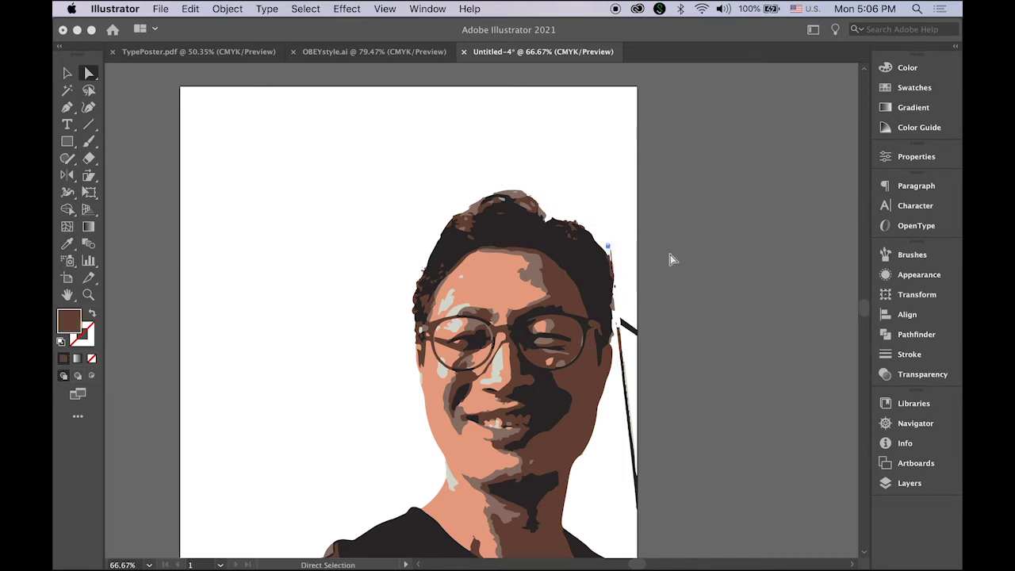
{"action": "left_click_drag", "start_coordinate": [670, 254], "coordinate": [669, 277]}
{"action": "left_click", "coordinate": [678, 269]}
Delete the thin dark stroke running beside the face.
{"action": "left_click", "coordinate": [663, 279]}
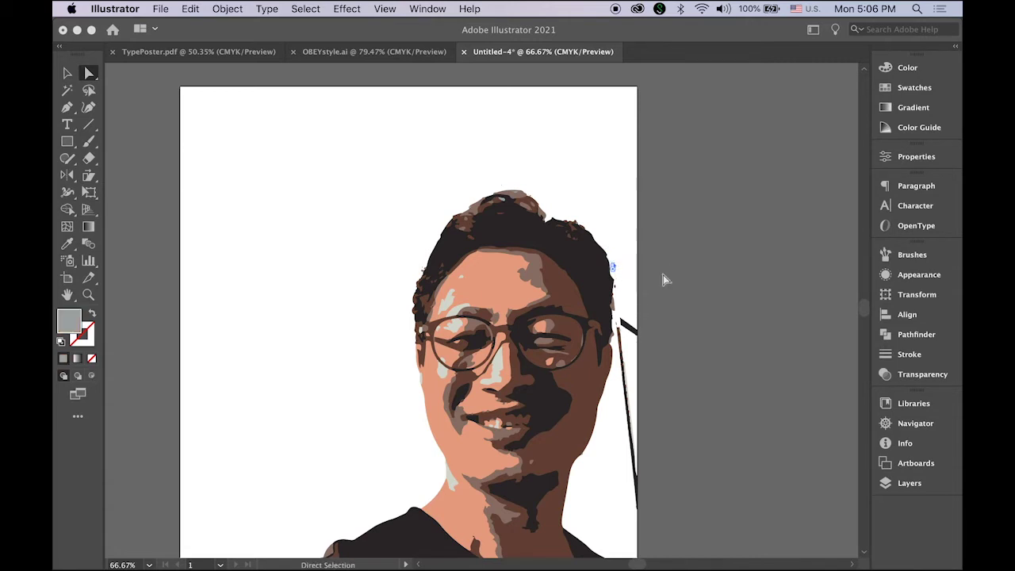
{"action": "left_click_drag", "start_coordinate": [641, 319], "coordinate": [640, 337]}
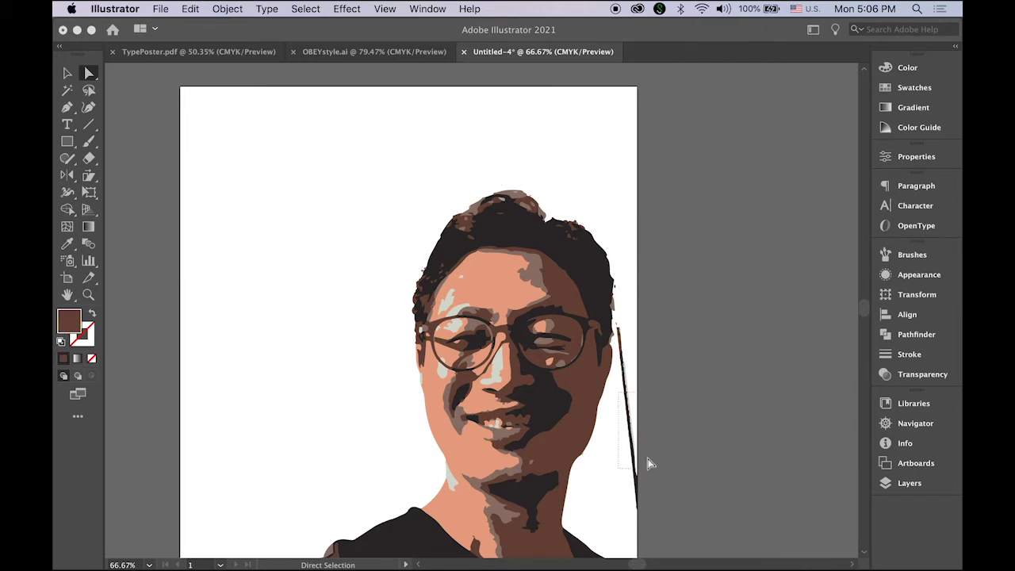
{"action": "left_click_drag", "start_coordinate": [649, 463], "coordinate": [650, 468]}
{"action": "key", "text": "Delete"}
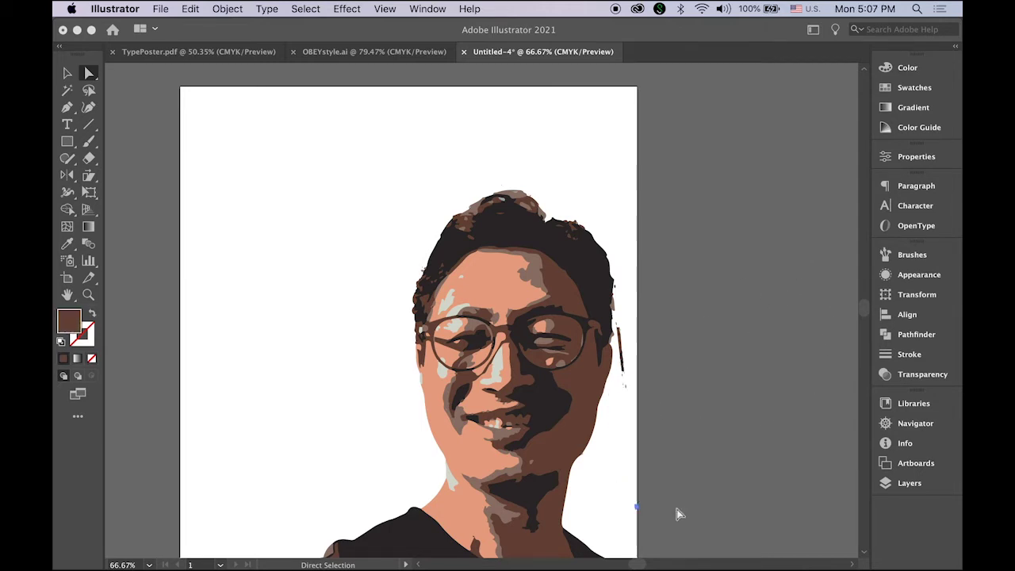
{"action": "left_click", "coordinate": [675, 515]}
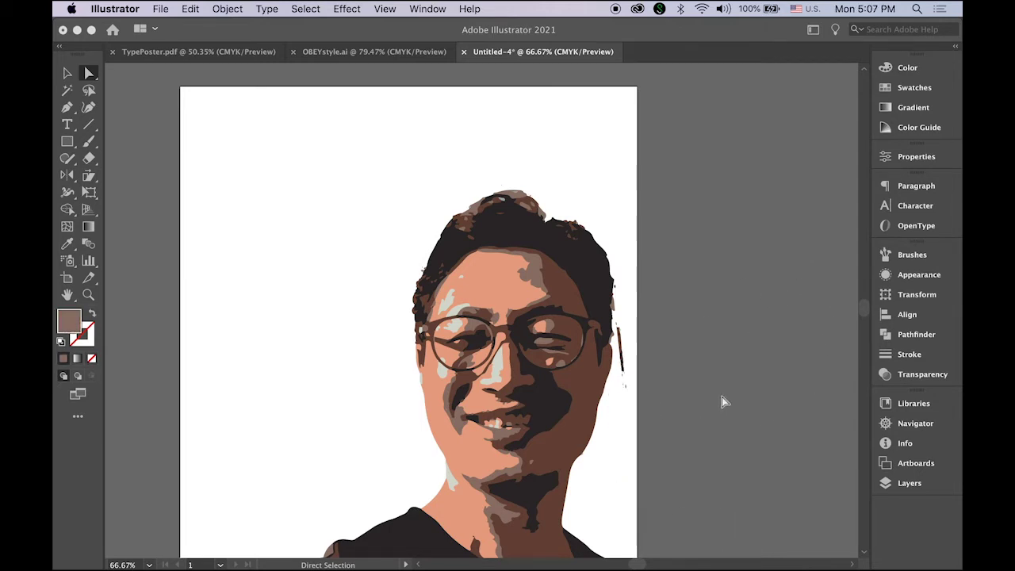
{"action": "left_click", "coordinate": [624, 399]}
{"action": "key", "text": "Delete"}
{"action": "left_click_drag", "start_coordinate": [610, 317], "coordinate": [659, 336]}
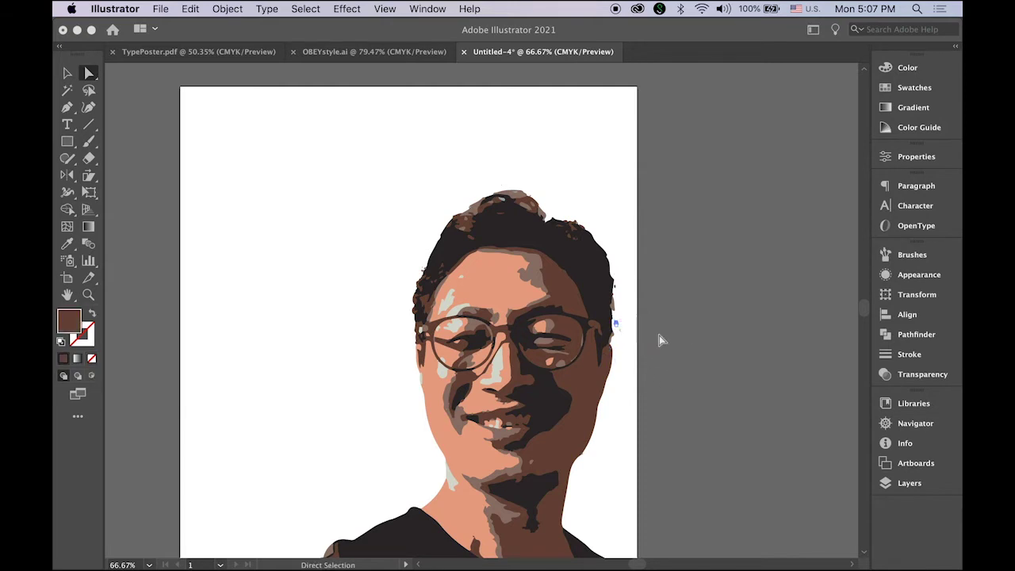
{"action": "left_click", "coordinate": [651, 327]}
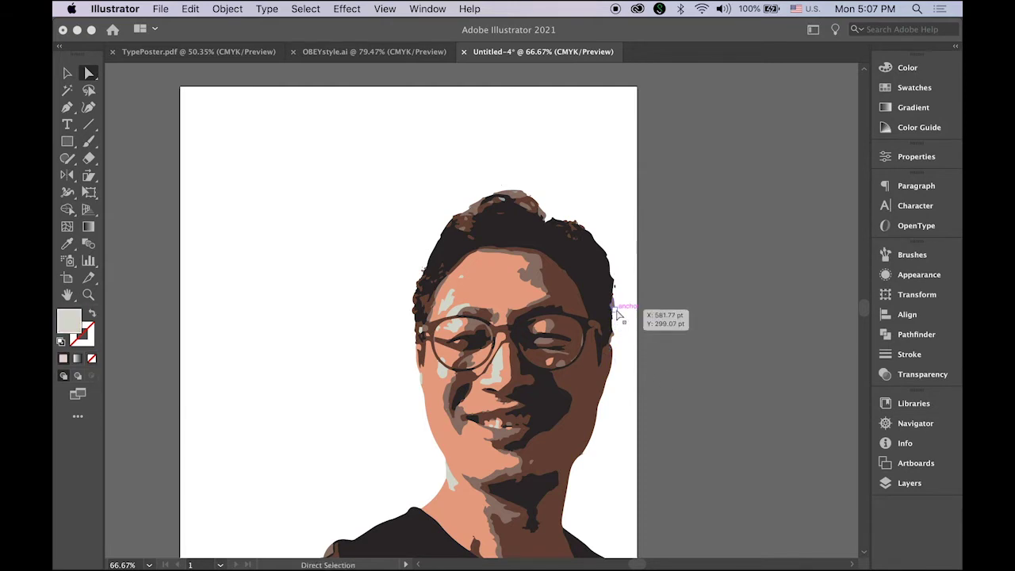
Check the leftover anchors on the hair edge and top of the hair.
{"action": "left_click", "coordinate": [615, 285]}
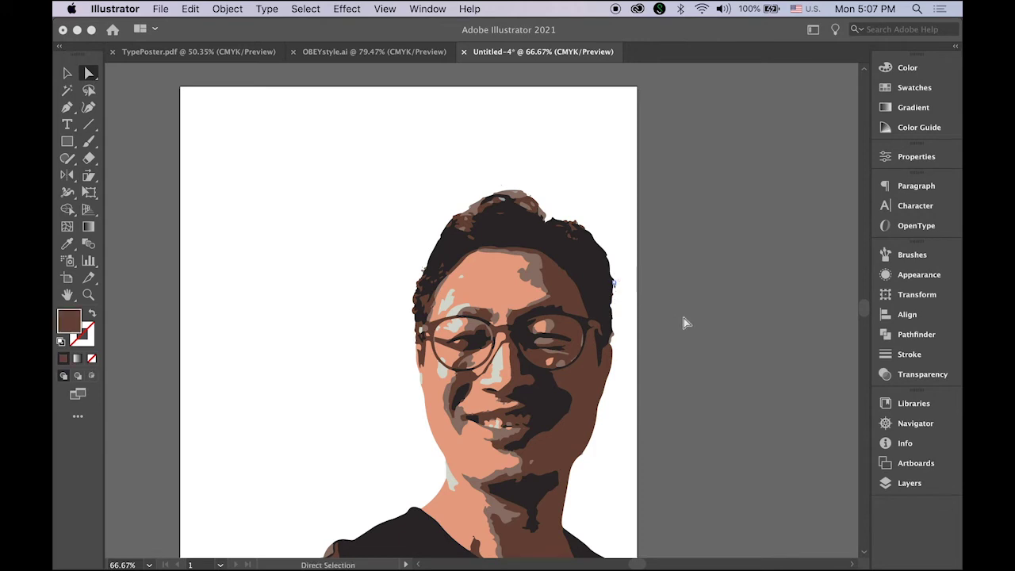
{"action": "left_click", "coordinate": [615, 287]}
{"action": "left_click", "coordinate": [648, 204]}
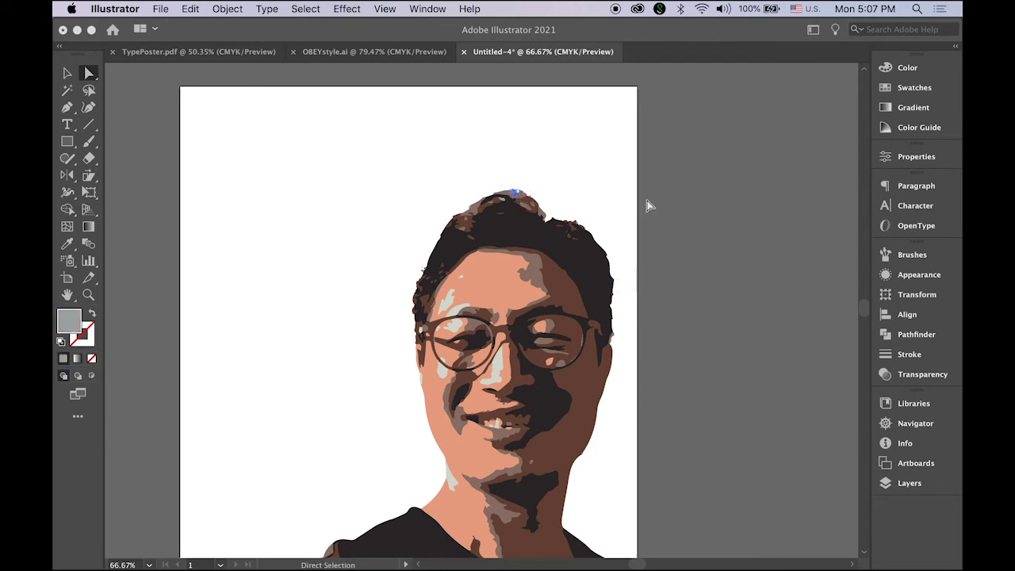
{"action": "left_click", "coordinate": [514, 193]}
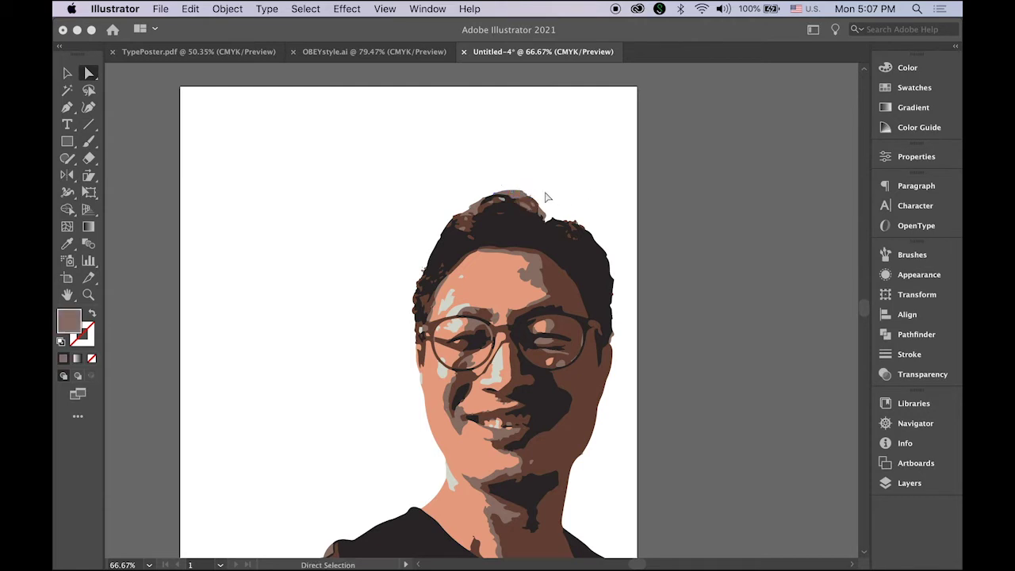
{"action": "left_click", "coordinate": [561, 204]}
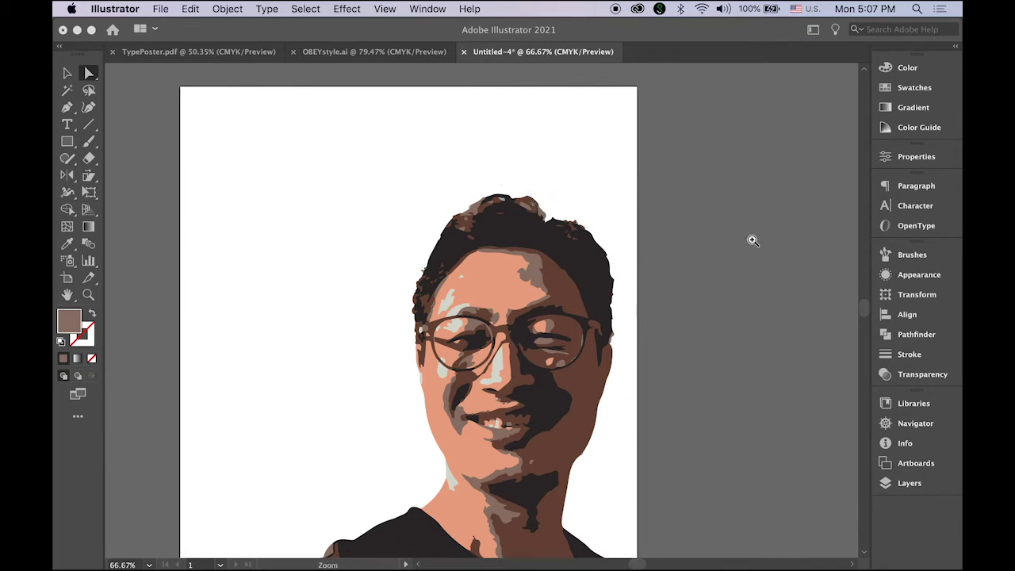
Select the face's dark-brown shadow and show its colour: C 41.43, M 64.91, Y 72.2, K 36.31.
{"action": "scroll", "coordinate": [657, 261], "scroll_direction": "down", "scroll_amount": 3}
{"action": "left_click_drag", "start_coordinate": [646, 272], "coordinate": [636, 245]}
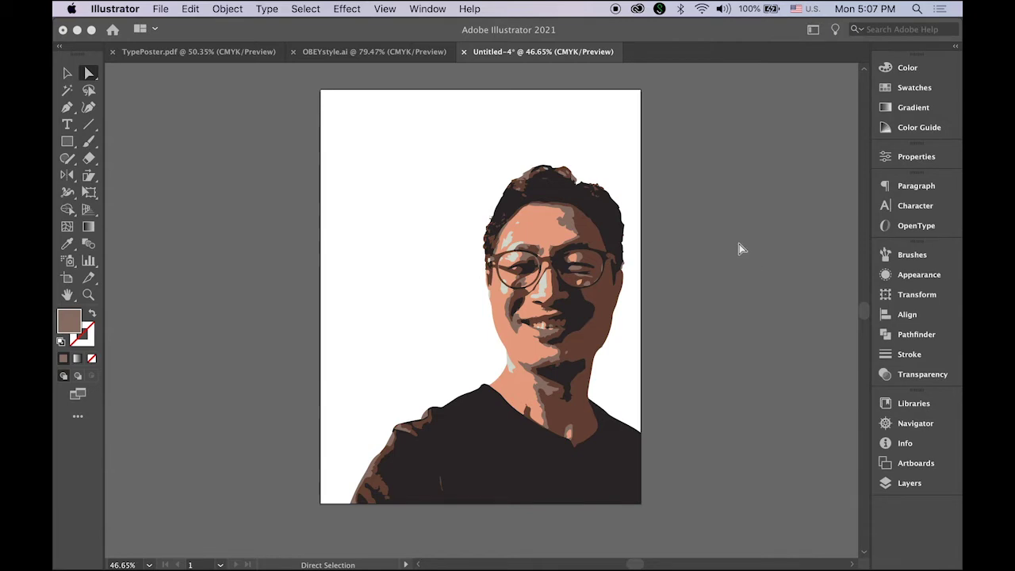
{"action": "left_click", "coordinate": [585, 232]}
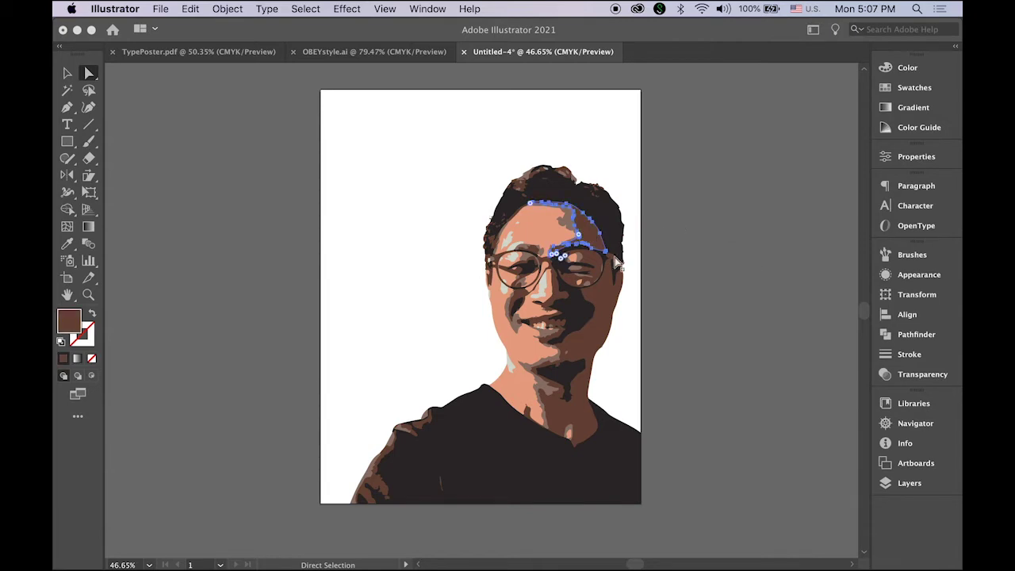
{"action": "left_click", "coordinate": [605, 343], "text": "shift"}
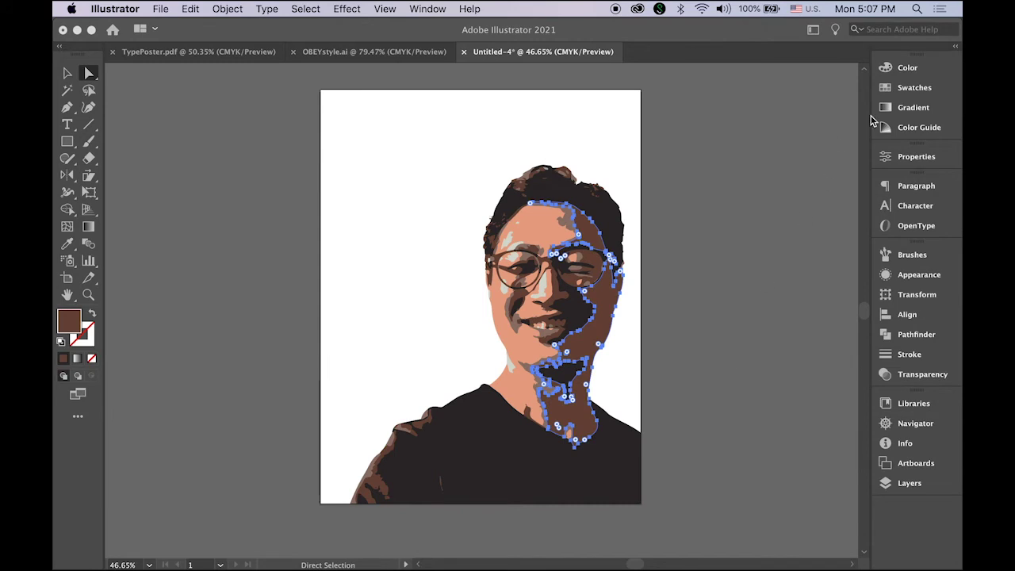
{"action": "left_click", "coordinate": [900, 69]}
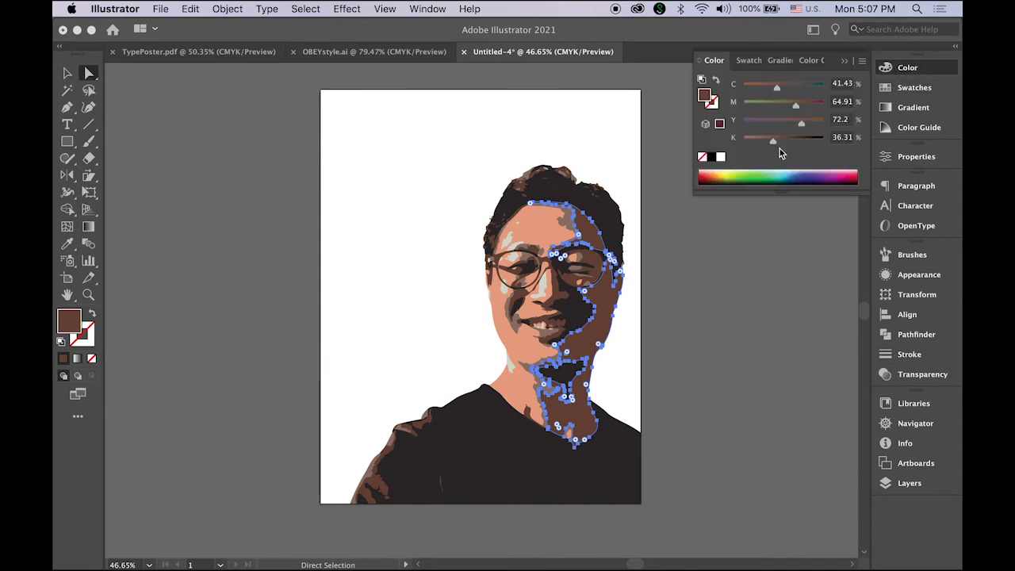
Raise the face shadow's K to 80, then trial a red shirt fill and undo it.
{"action": "left_click_drag", "start_coordinate": [783, 143], "coordinate": [810, 147]}
{"action": "left_click", "coordinate": [802, 322]}
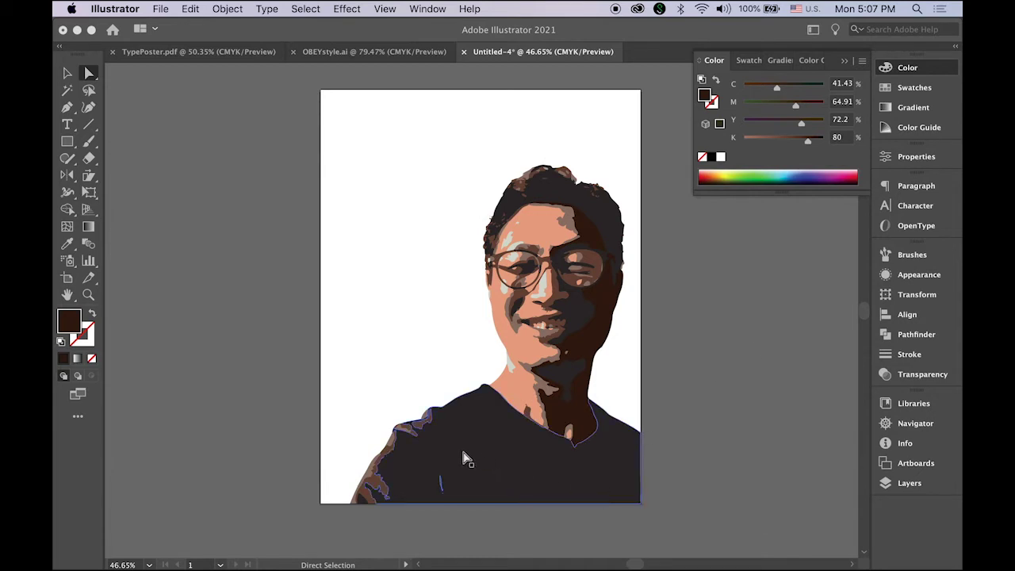
{"action": "left_click", "coordinate": [498, 458]}
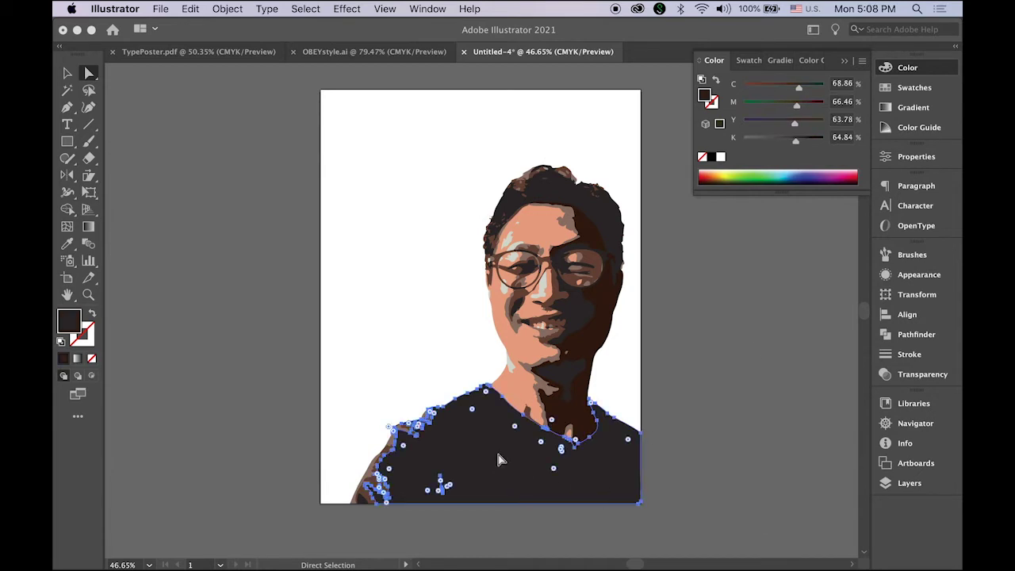
{"action": "left_click", "coordinate": [711, 179]}
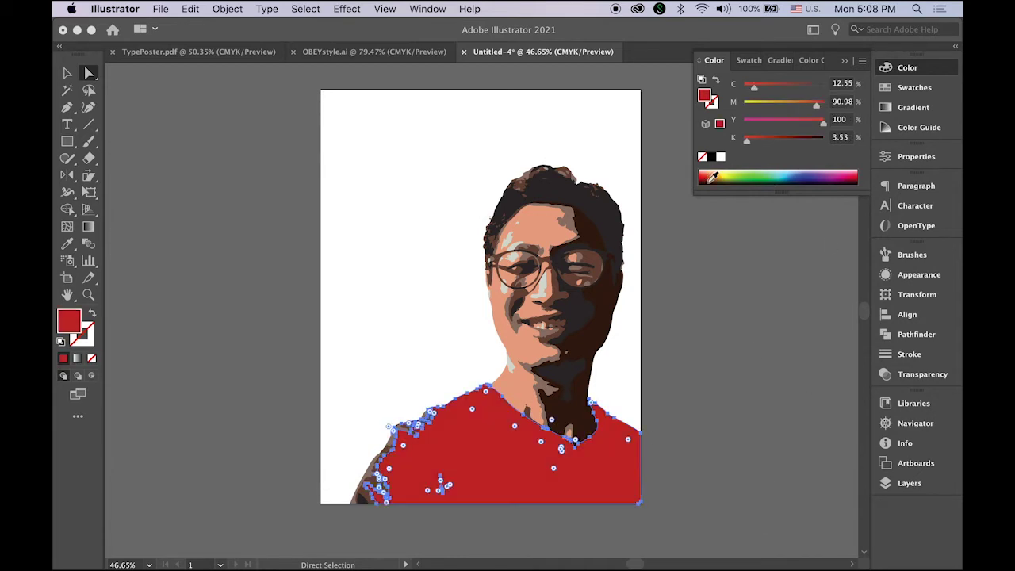
{"action": "key", "text": "super+z"}
{"action": "left_click", "coordinate": [774, 438]}
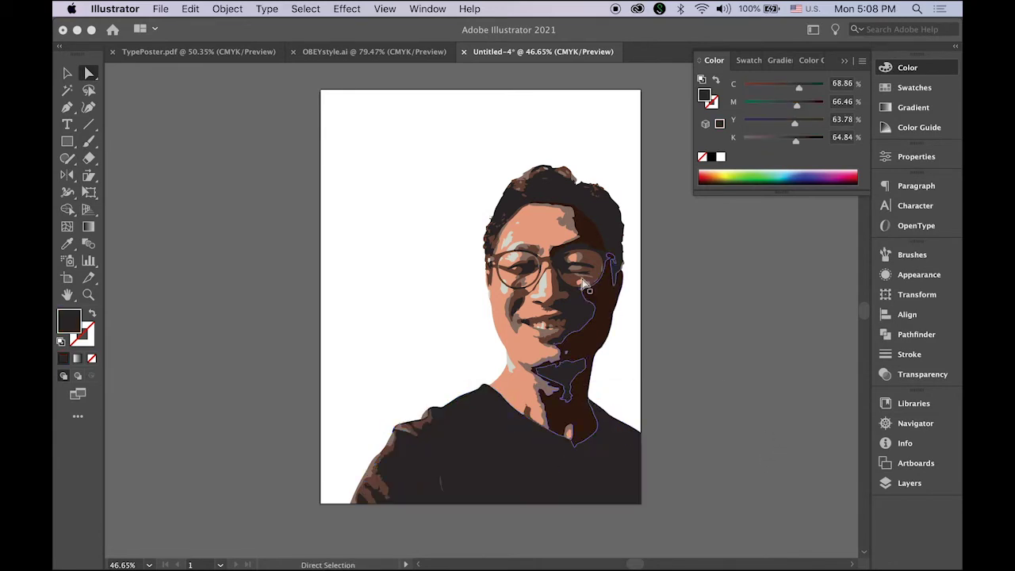
{"action": "left_click", "coordinate": [551, 231]}
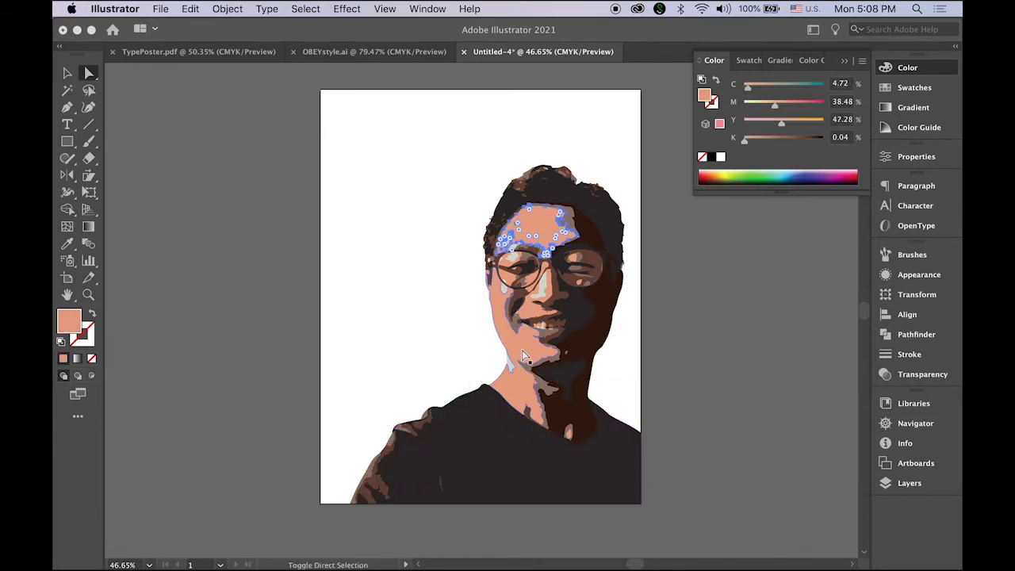
Fill the forehead, cheek and neck highlights with the orange swatch.
{"action": "left_click", "coordinate": [517, 321], "text": "shift"}
{"action": "left_click", "coordinate": [908, 89]}
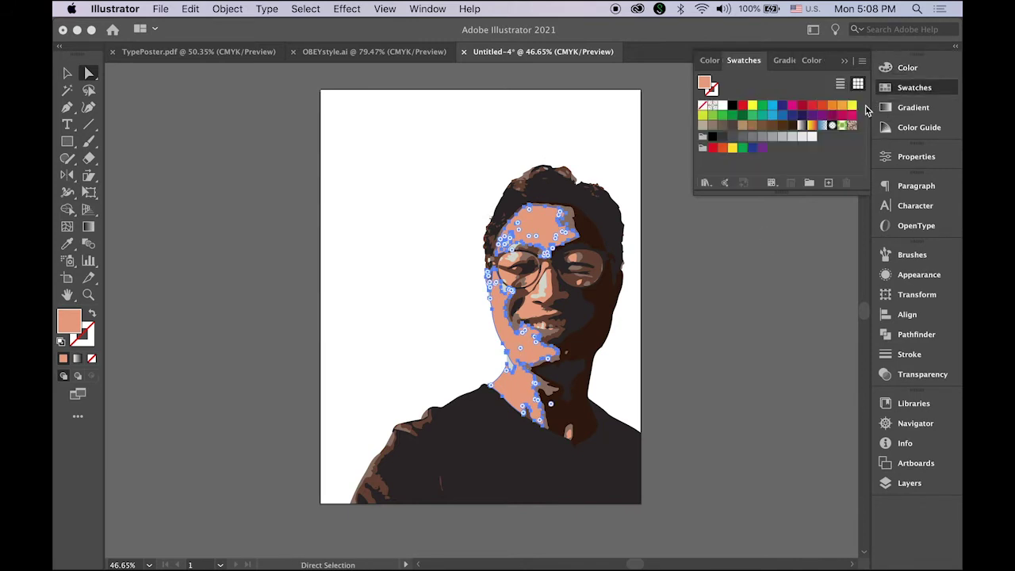
{"action": "left_click", "coordinate": [832, 107]}
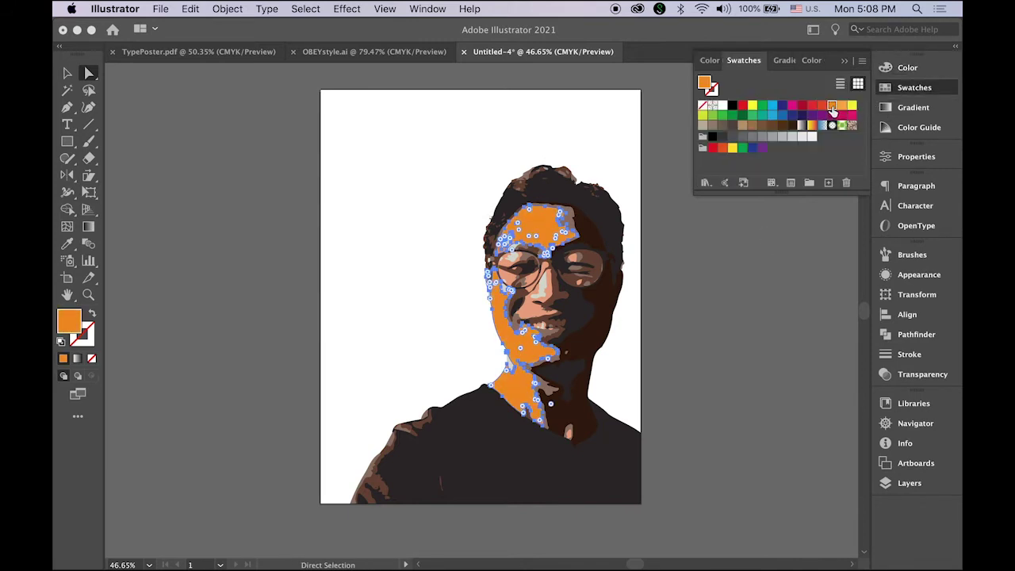
{"action": "left_click", "coordinate": [787, 236]}
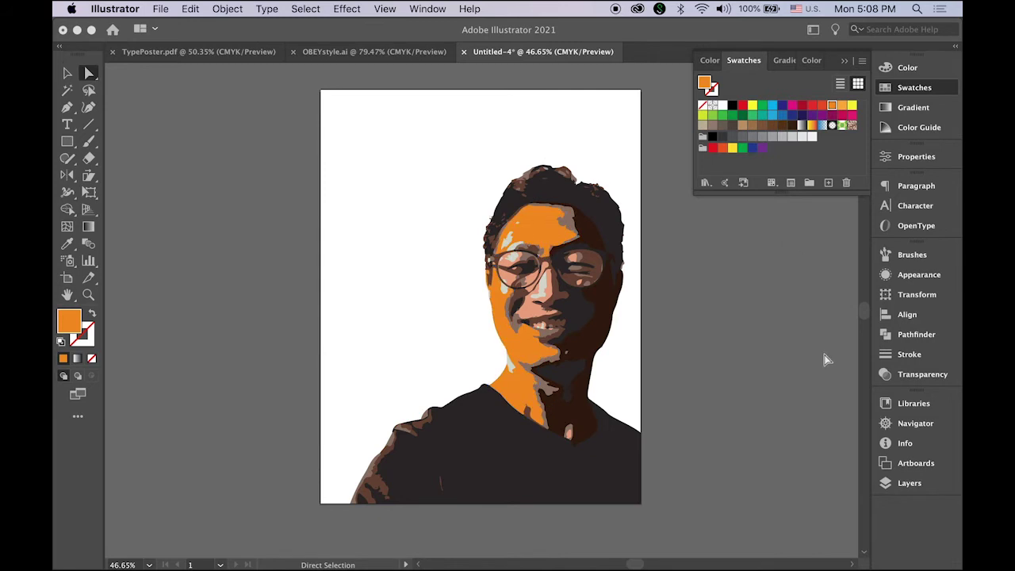
{"action": "left_click", "coordinate": [844, 62]}
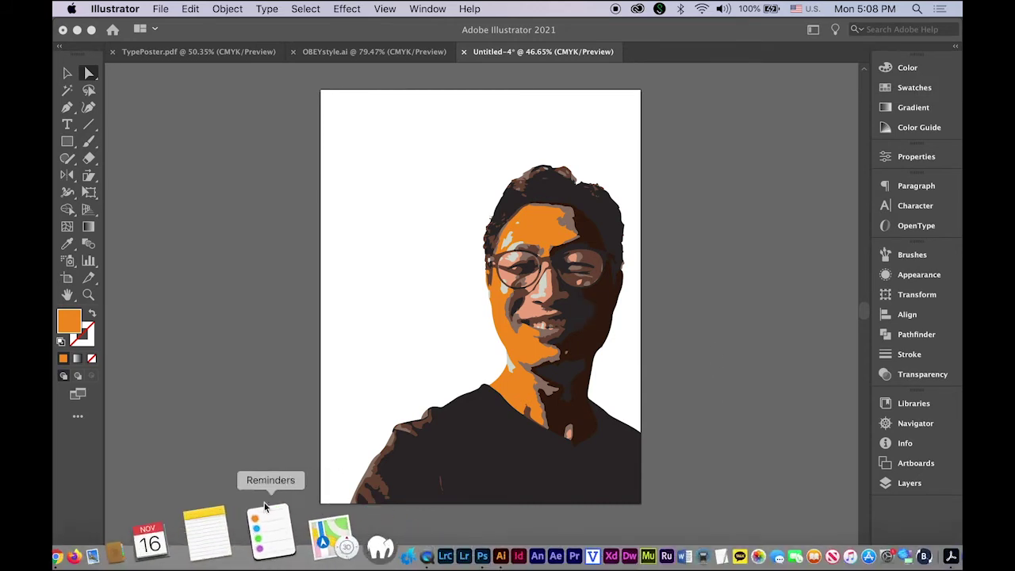
{"action": "left_click", "coordinate": [426, 8]}
{"action": "scroll", "coordinate": [497, 378], "scroll_direction": "down", "scroll_amount": 5}
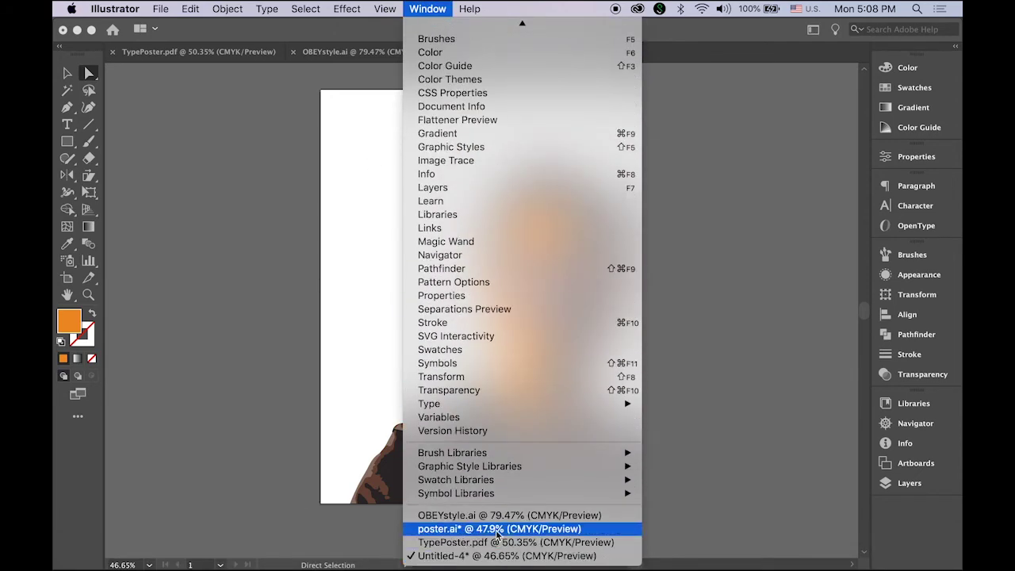
Bring up the poster.ai reference document and reposition its window.
{"action": "left_click", "coordinate": [497, 529]}
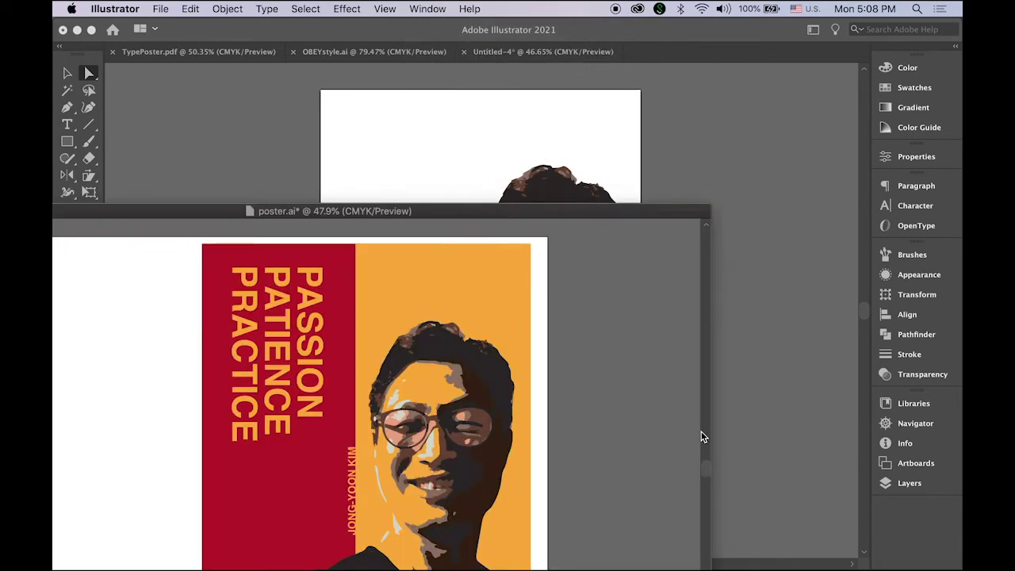
{"action": "left_click_drag", "start_coordinate": [462, 217], "coordinate": [585, 85]}
{"action": "key", "text": "p"}
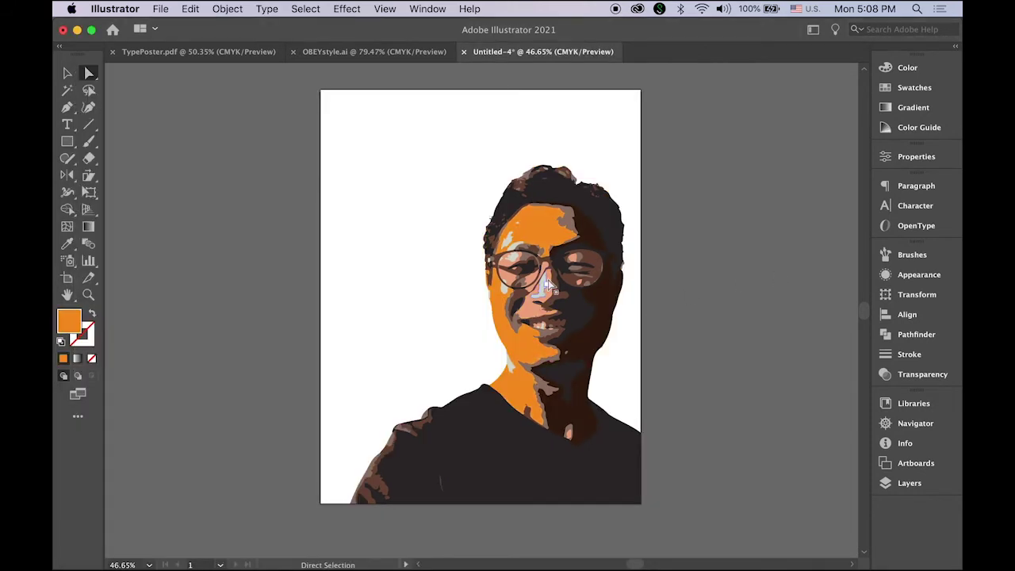
Recolour the forehead and face/neck highlights with the lighter golden orange swatch.
{"action": "left_click", "coordinate": [543, 228]}
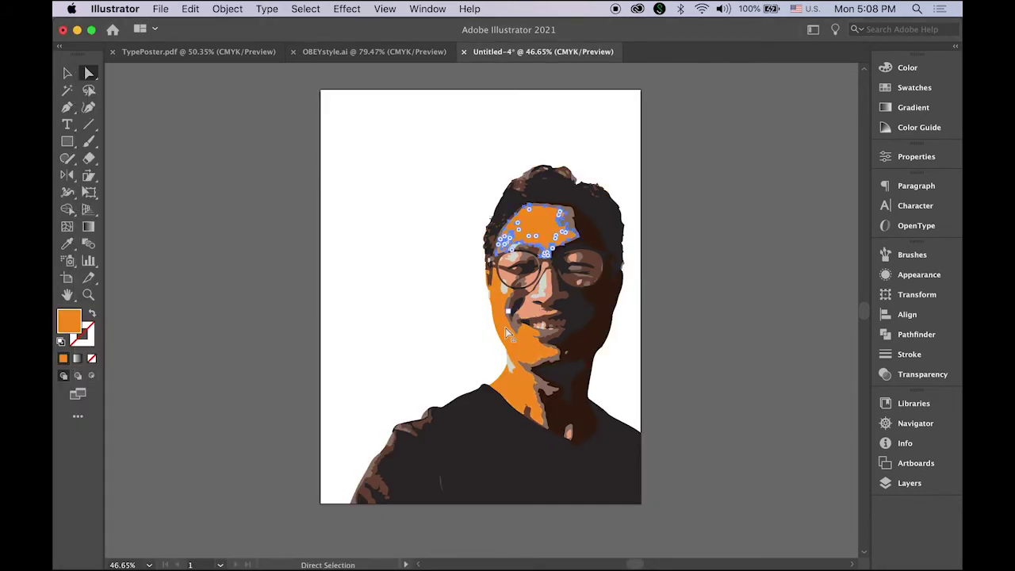
{"action": "left_click", "coordinate": [531, 352], "text": "shift"}
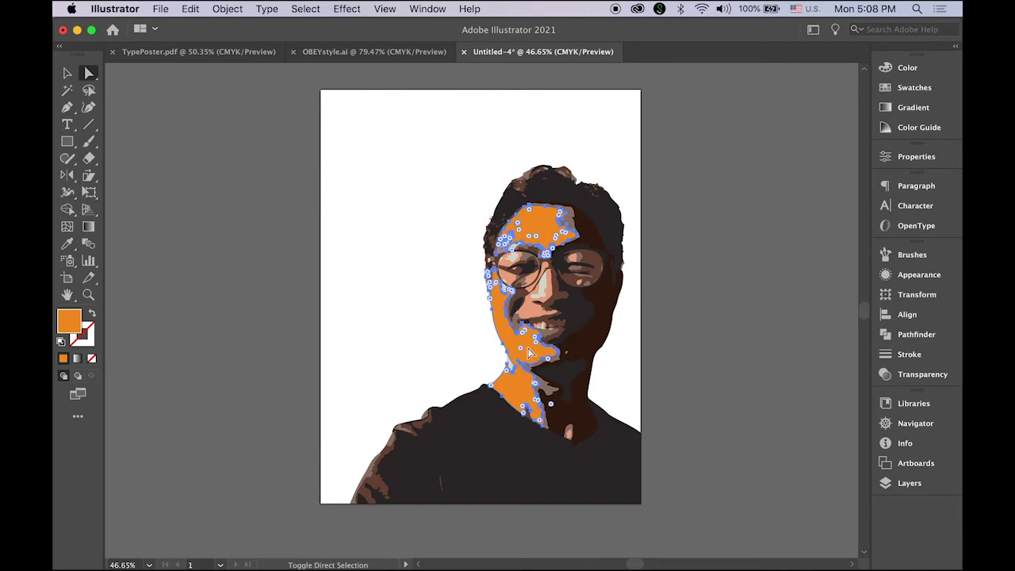
{"action": "left_click", "coordinate": [906, 88]}
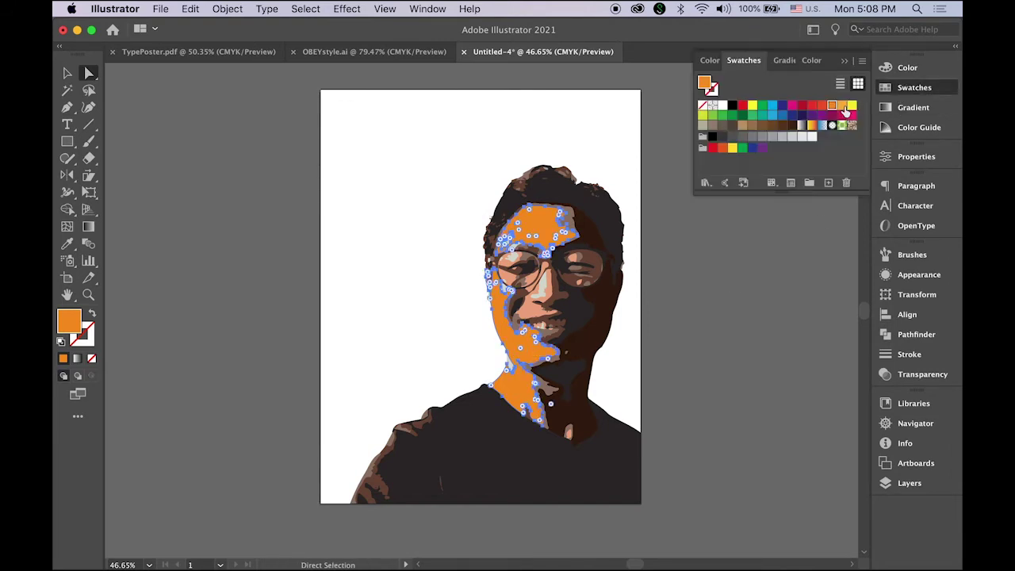
{"action": "left_click", "coordinate": [841, 105]}
{"action": "left_click", "coordinate": [712, 322]}
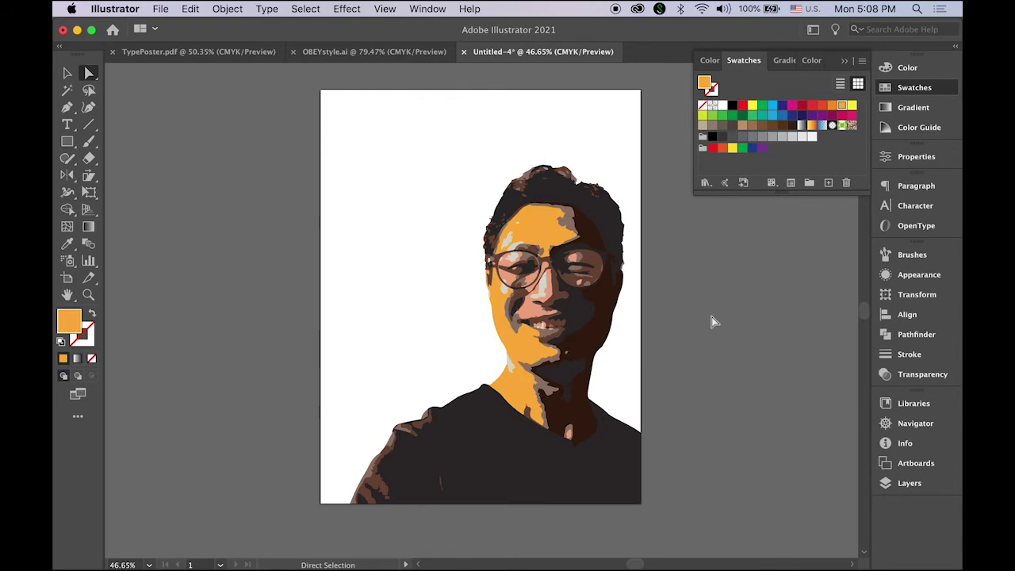
{"action": "left_click", "coordinate": [845, 62]}
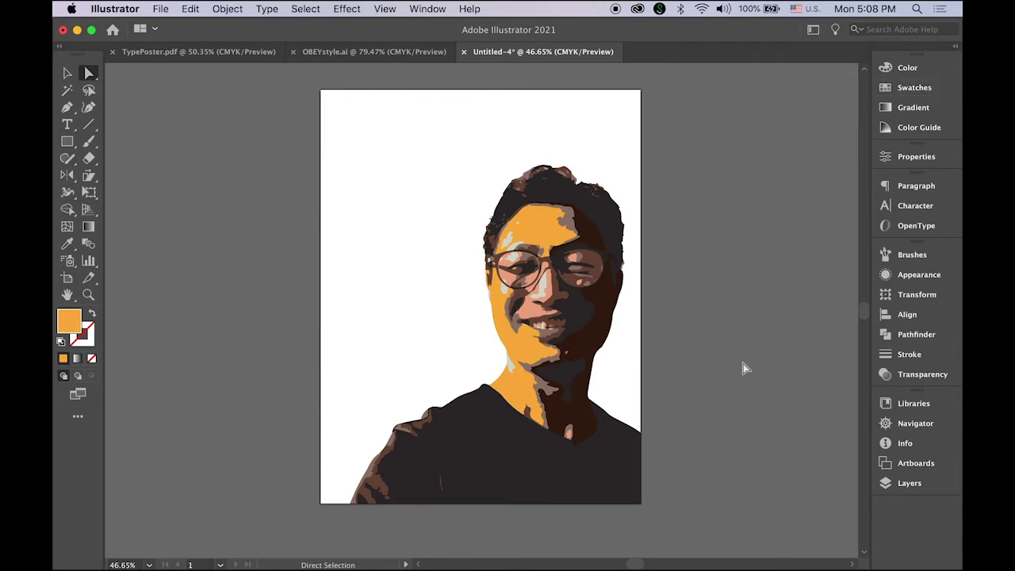
{"action": "left_click", "coordinate": [428, 9]}
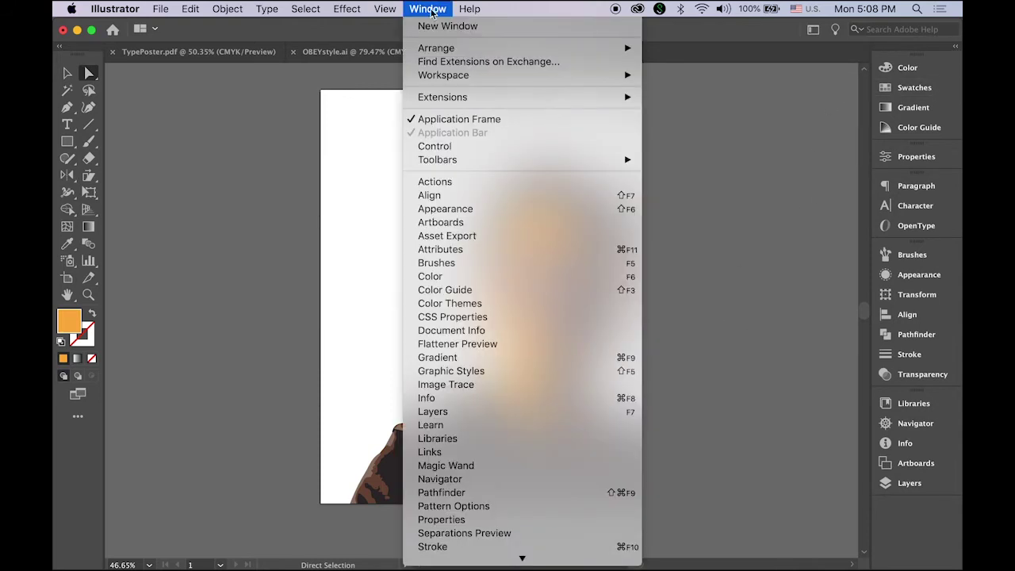
{"action": "scroll", "coordinate": [460, 475], "scroll_direction": "down", "scroll_amount": 10}
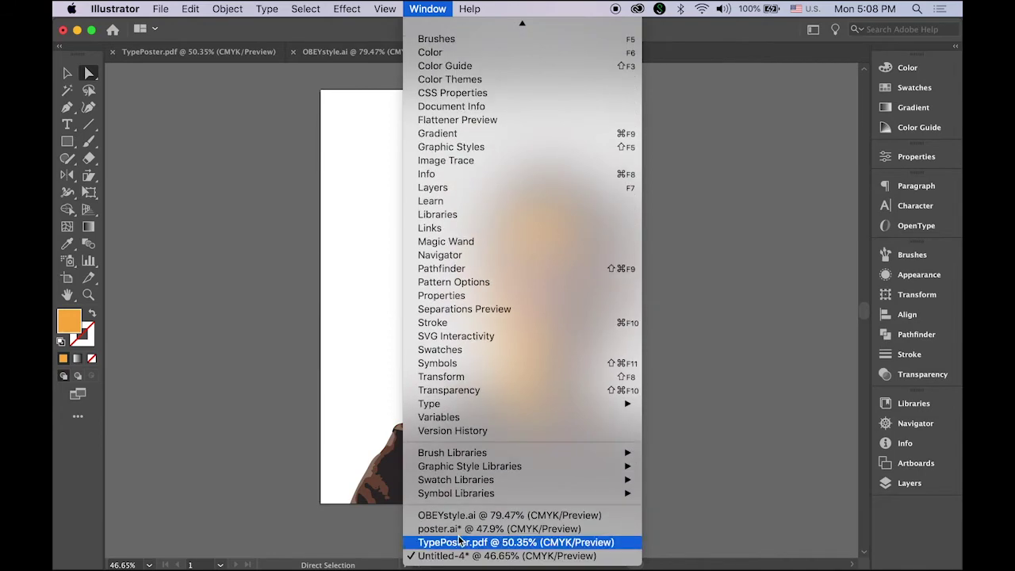
{"action": "left_click", "coordinate": [460, 528]}
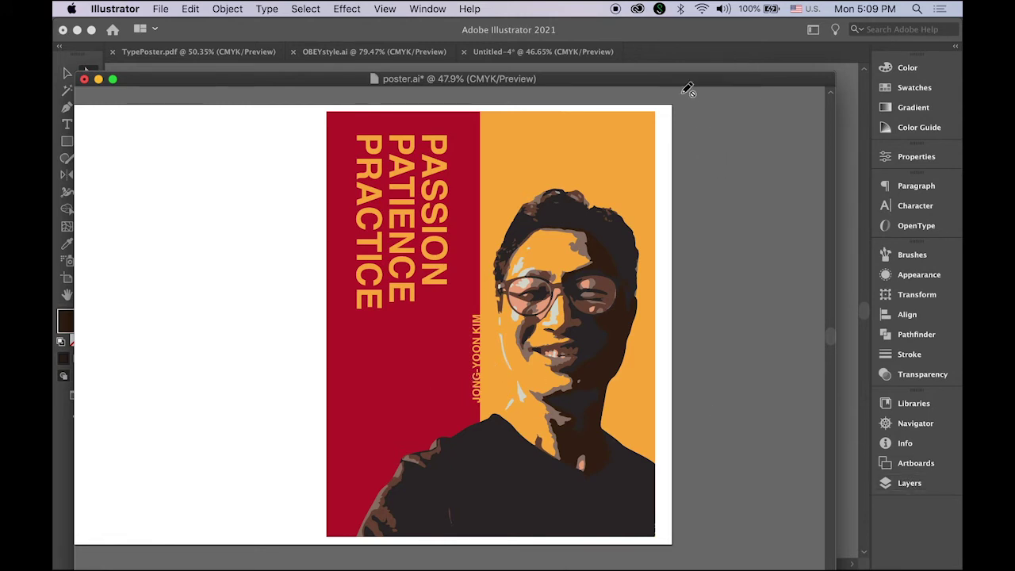
{"action": "left_click", "coordinate": [566, 54]}
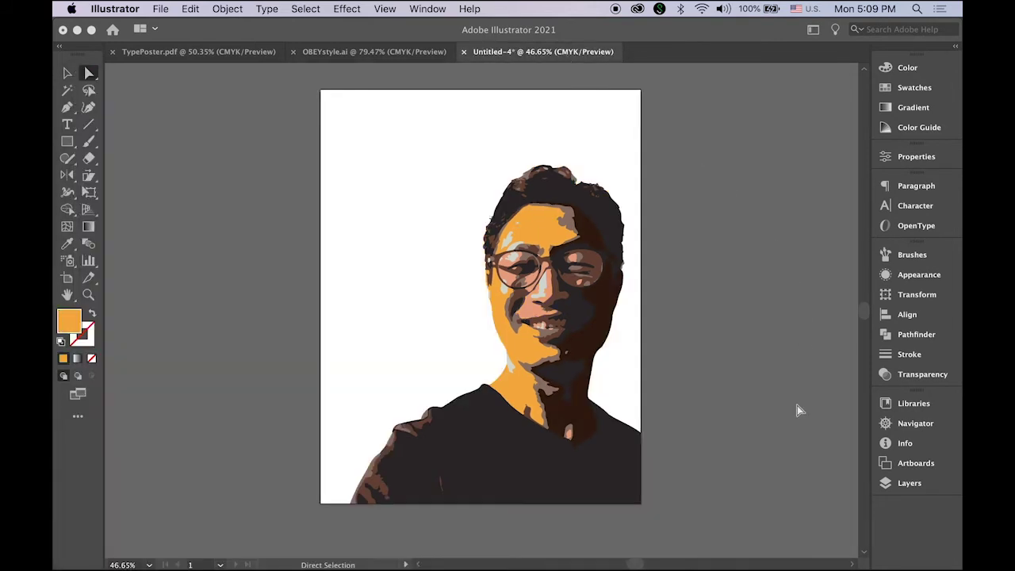
Add Layer 2 below Layer 1 and lock Layer 1 holding the portrait.
{"action": "left_click", "coordinate": [900, 487]}
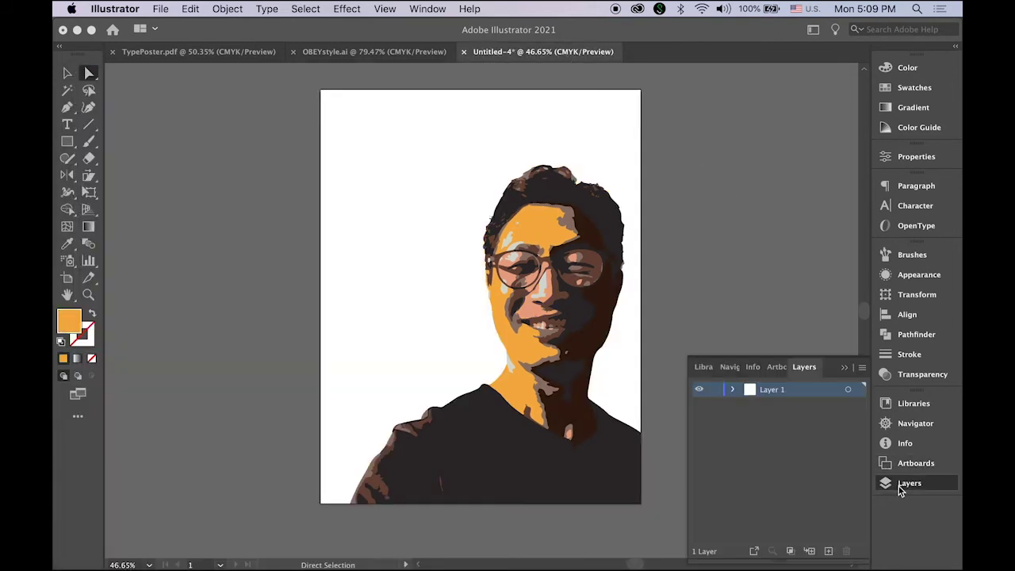
{"action": "left_click", "coordinate": [828, 550]}
{"action": "left_click_drag", "start_coordinate": [763, 389], "coordinate": [786, 425]}
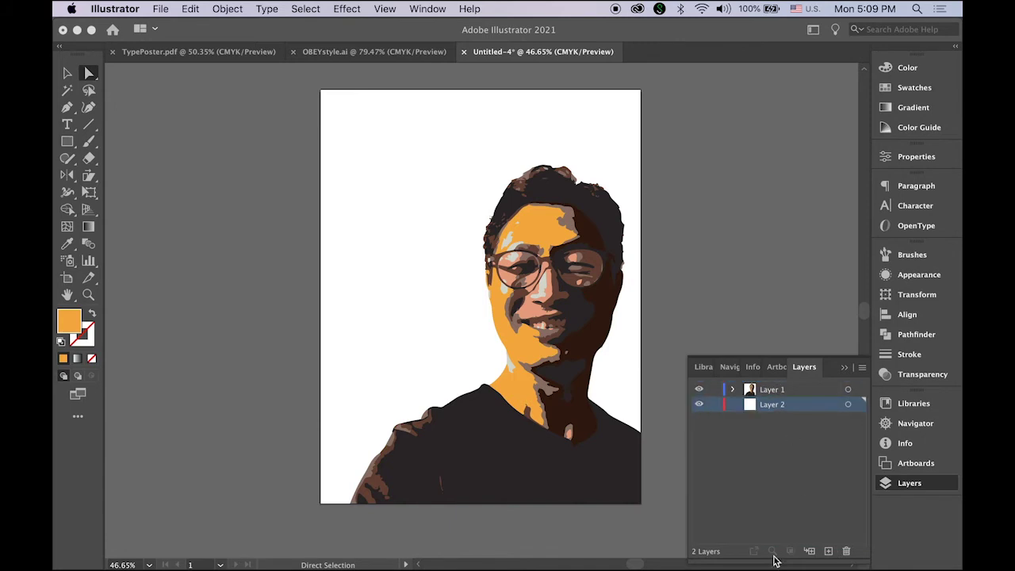
{"action": "left_click", "coordinate": [714, 390]}
Draw an orange rectangle covering the artboard's right portion.
{"action": "left_click", "coordinate": [67, 141]}
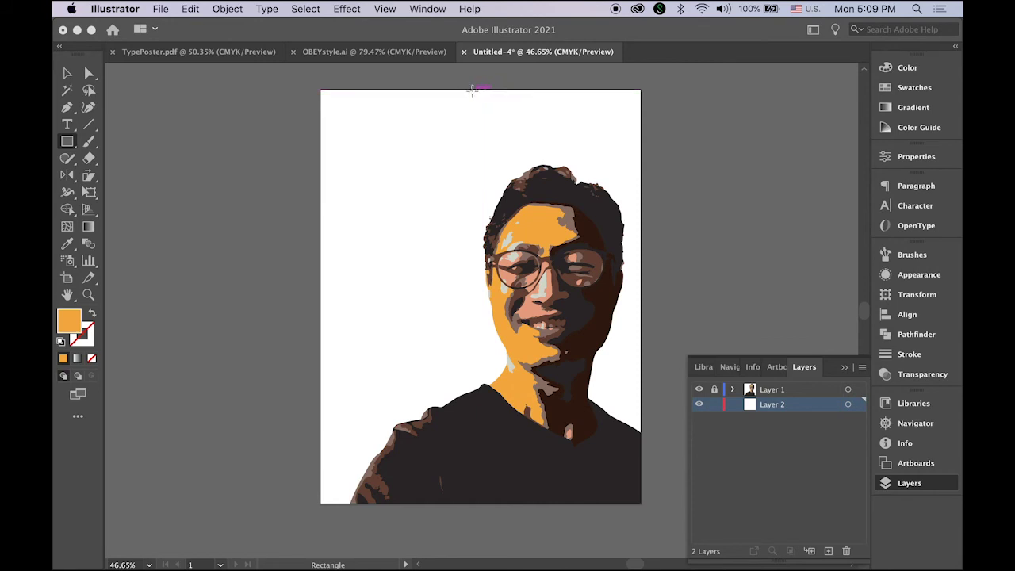
{"action": "left_click_drag", "start_coordinate": [474, 91], "coordinate": [644, 504]}
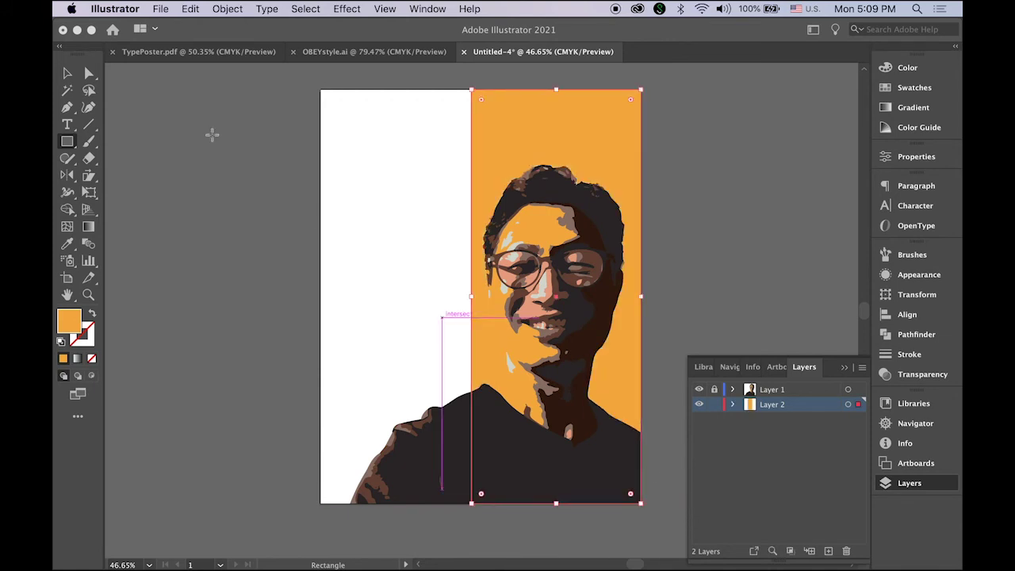
{"action": "left_click", "coordinate": [68, 73]}
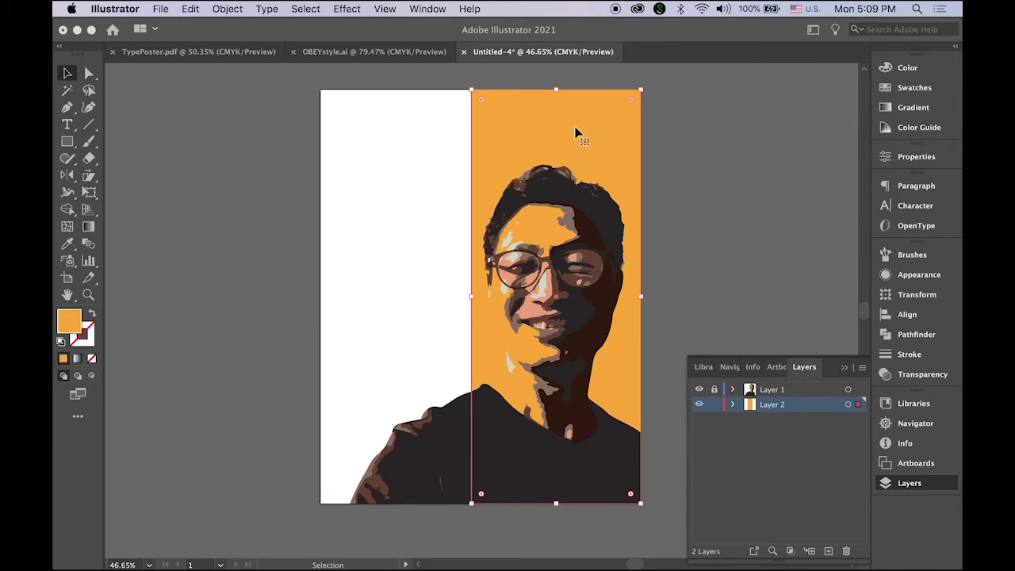
{"action": "left_click_drag", "start_coordinate": [566, 132], "coordinate": [424, 147]}
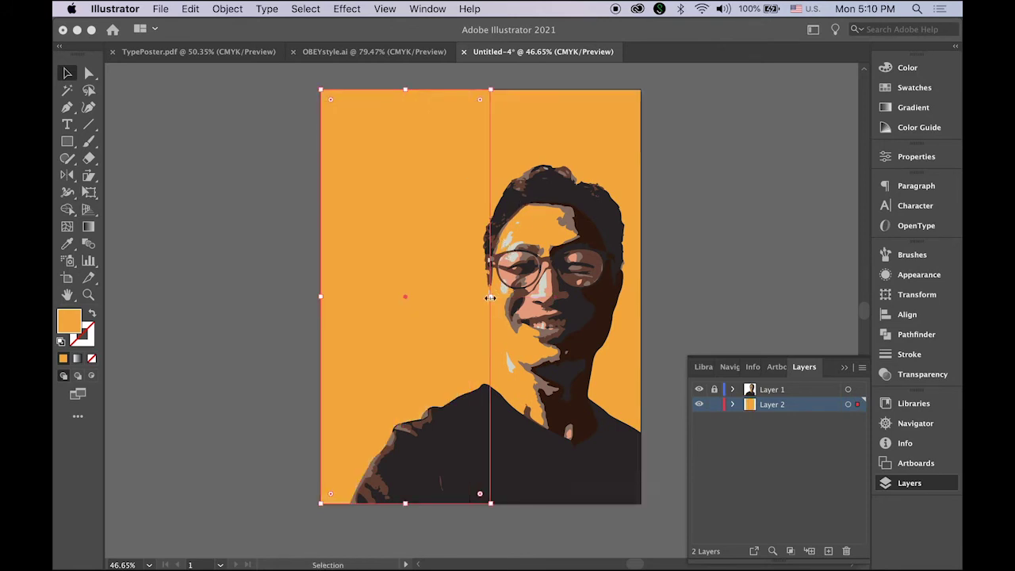
{"action": "left_click_drag", "start_coordinate": [491, 297], "coordinate": [471, 298]}
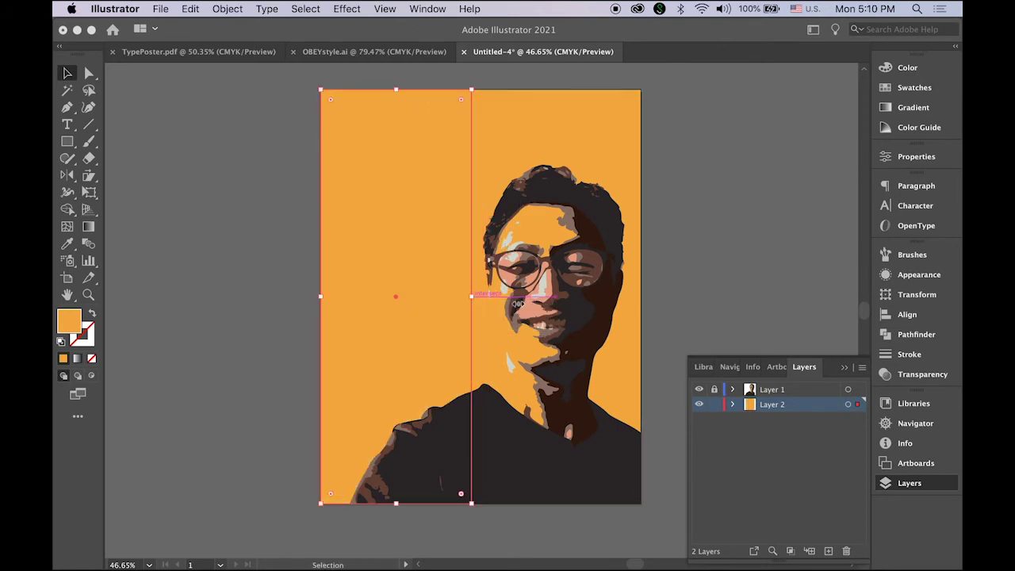
{"action": "left_click", "coordinate": [888, 87]}
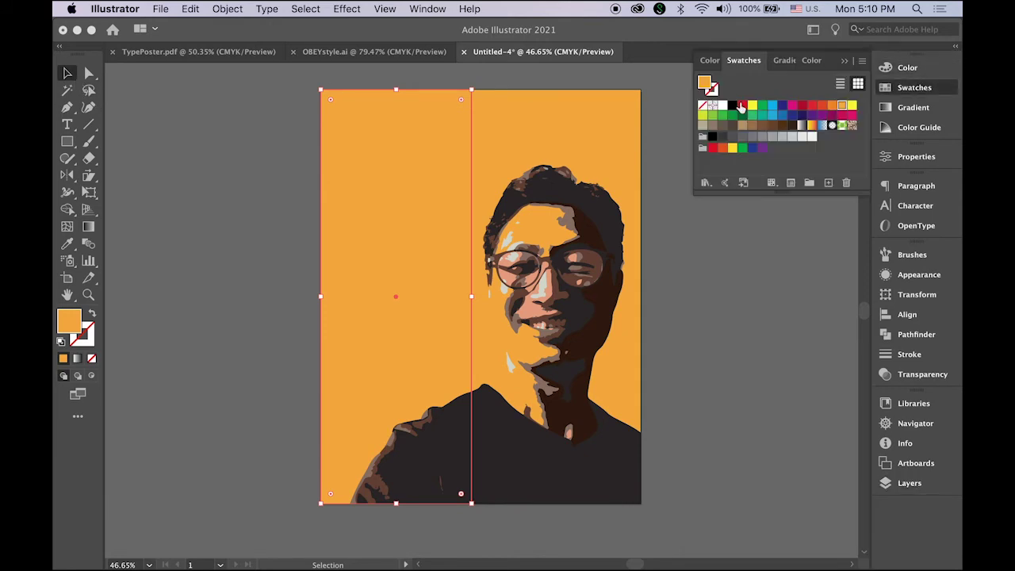
{"action": "left_click", "coordinate": [741, 106]}
{"action": "left_click", "coordinate": [777, 316]}
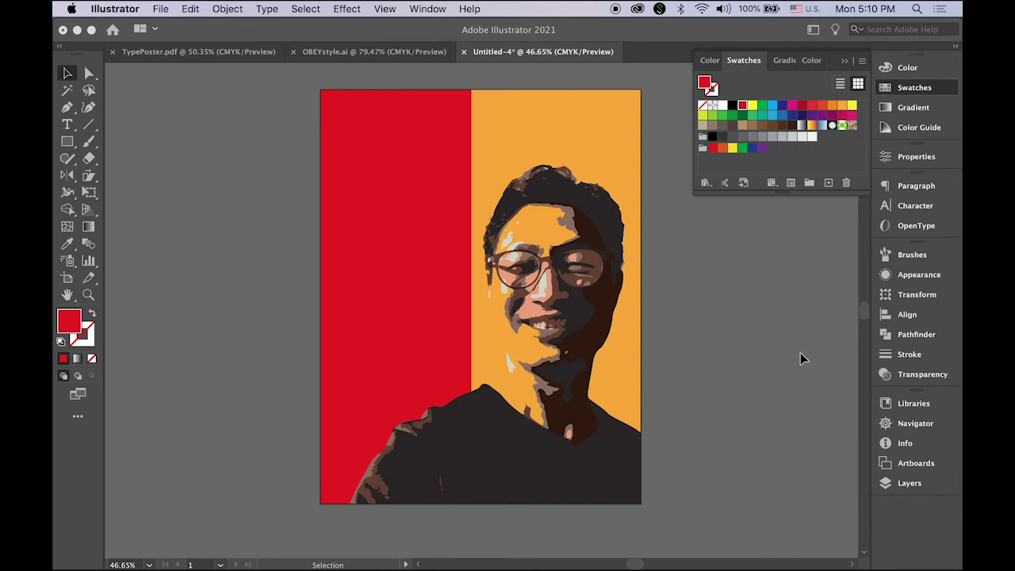
{"action": "left_click", "coordinate": [493, 342]}
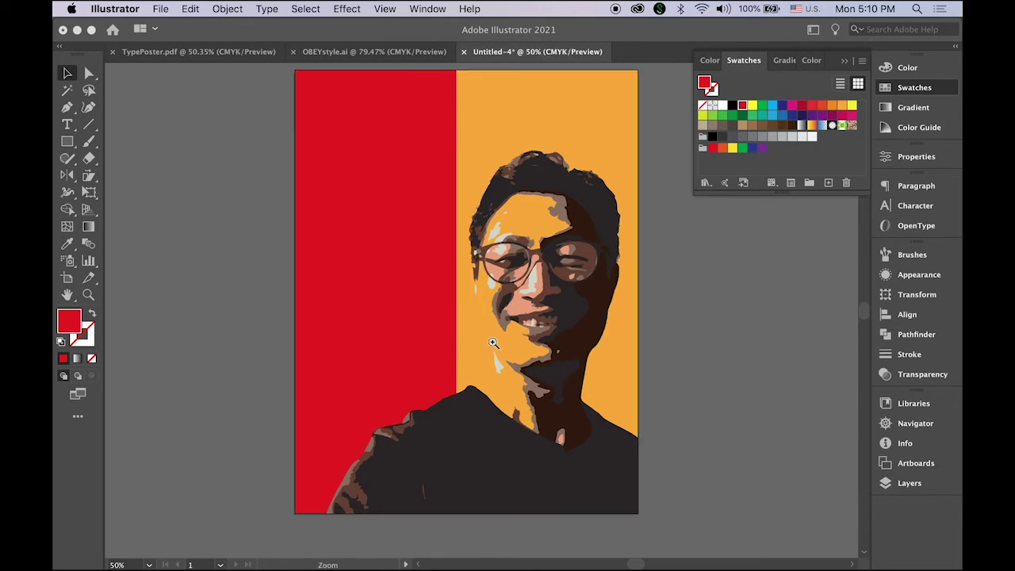
Sample the face's pale grey (C 15.24, M 9.6, Y 16.18, K 0) as the stroke, with no fill.
{"action": "left_click", "coordinate": [477, 309]}
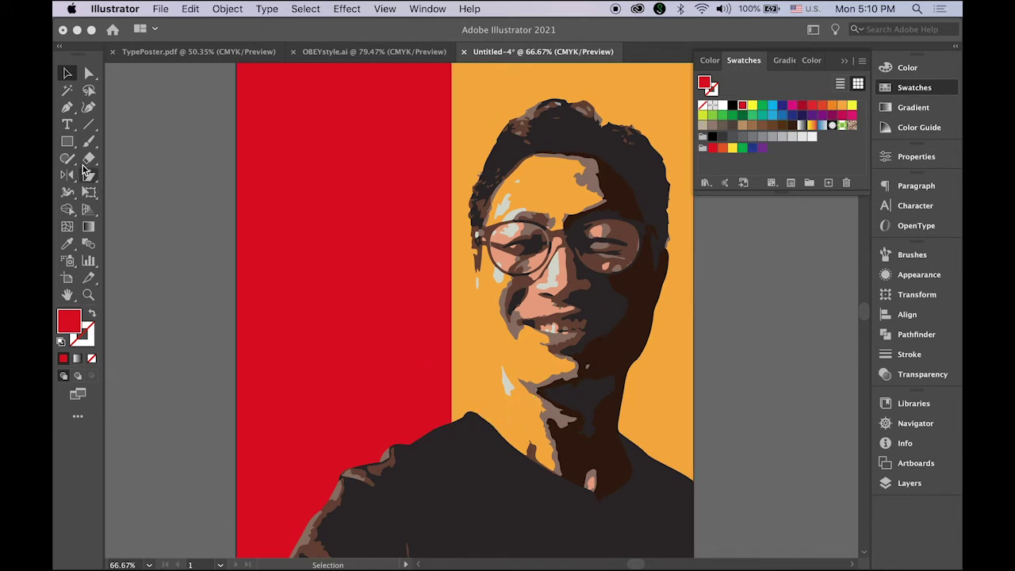
{"action": "left_click", "coordinate": [67, 243]}
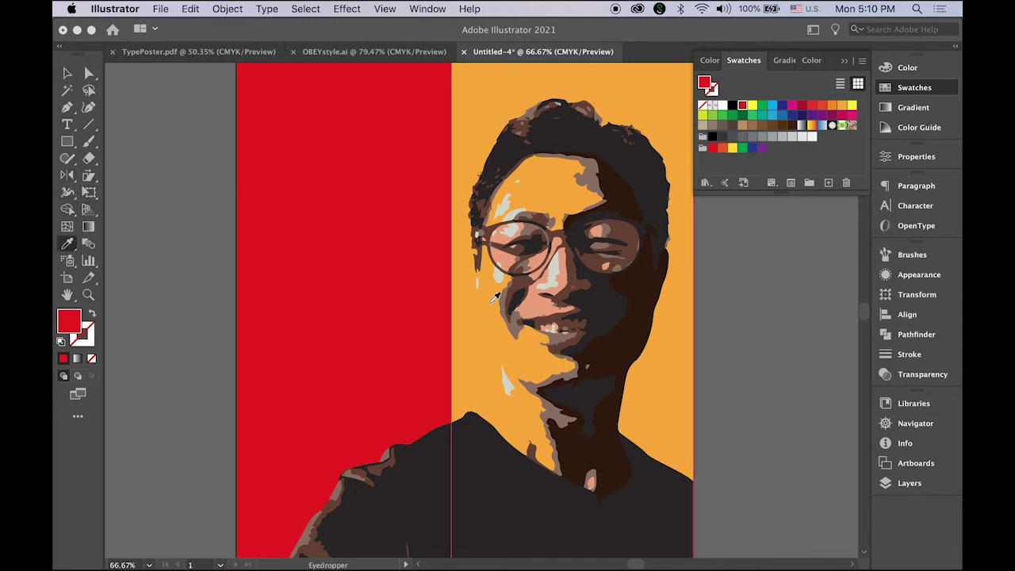
{"action": "left_click", "coordinate": [511, 384]}
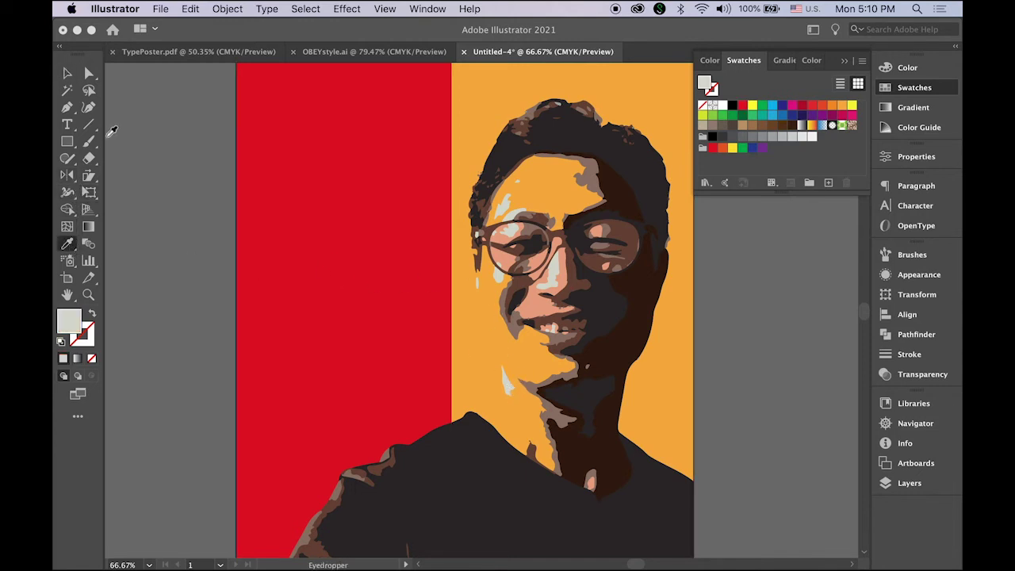
{"action": "left_click", "coordinate": [94, 313]}
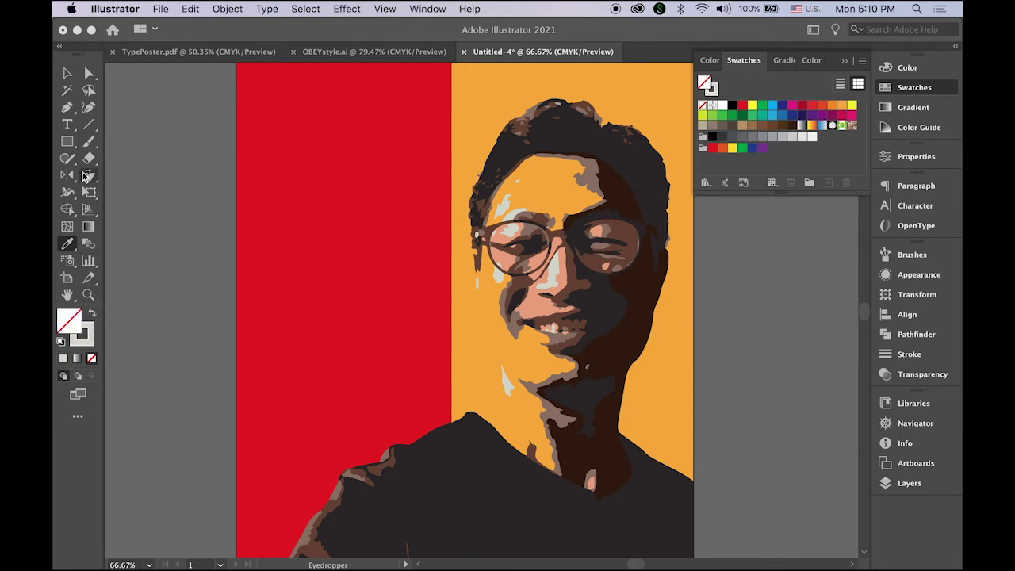
{"action": "left_click", "coordinate": [85, 339]}
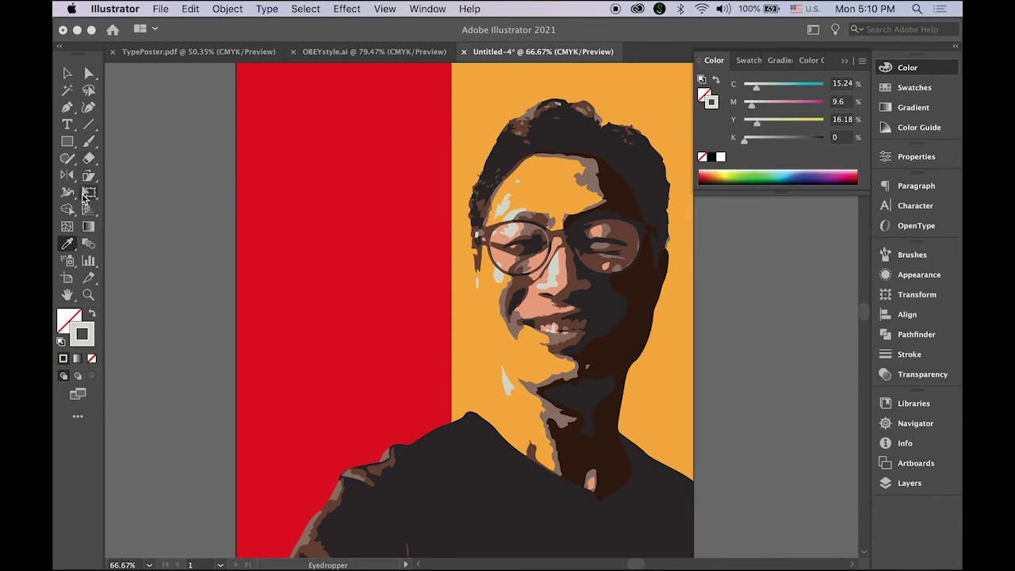
{"action": "left_click", "coordinate": [89, 144]}
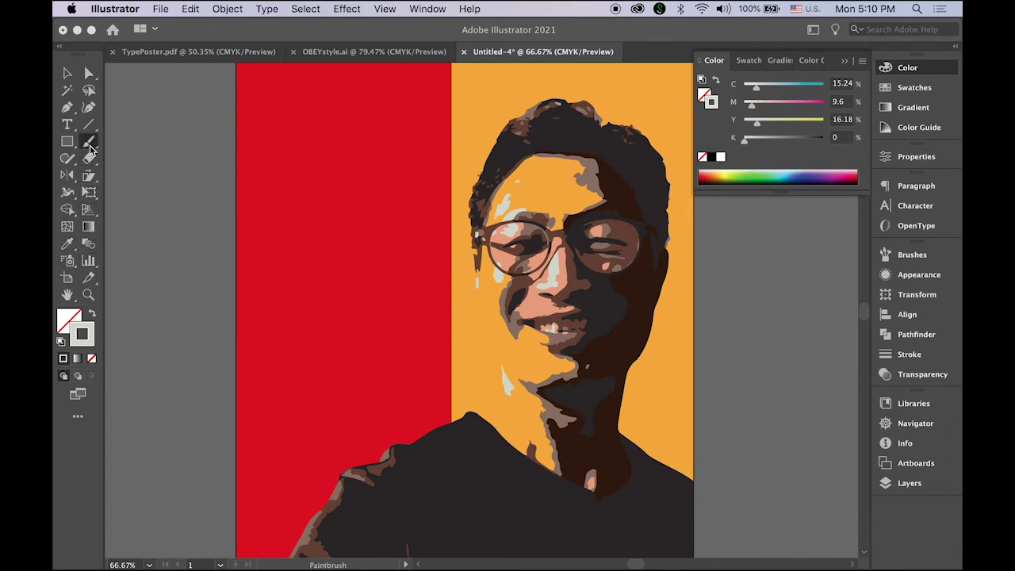
Add the first brush from the Artistic_Paintbrush library to the document's brushes.
{"action": "left_click", "coordinate": [908, 255]}
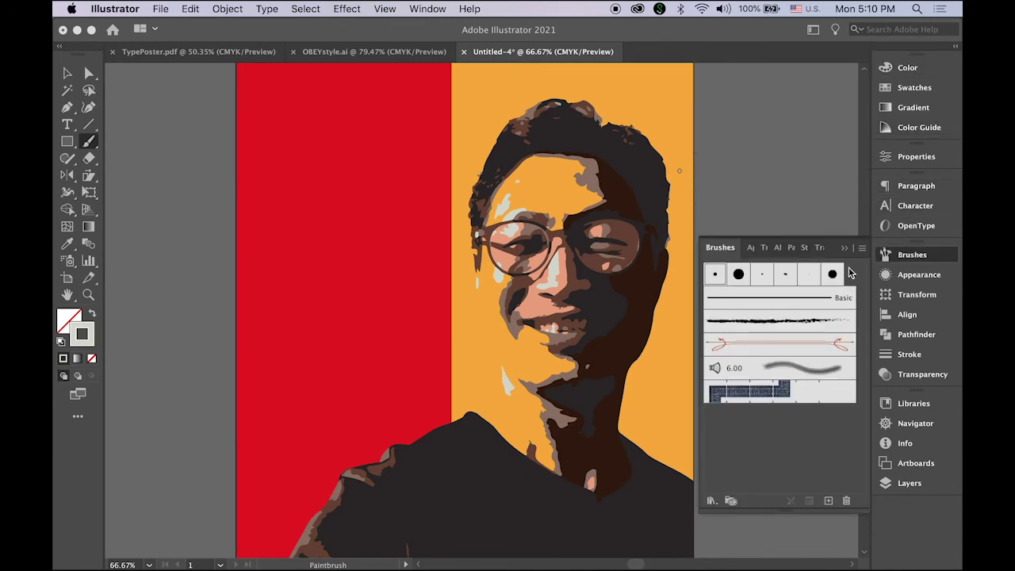
{"action": "left_click", "coordinate": [428, 8]}
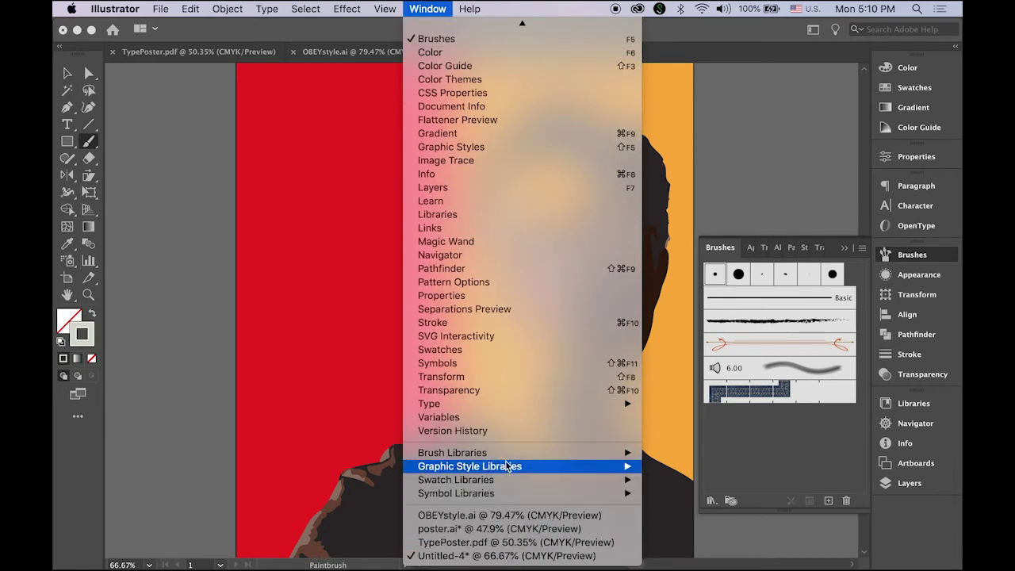
{"action": "mouse_move", "coordinate": [507, 455]}
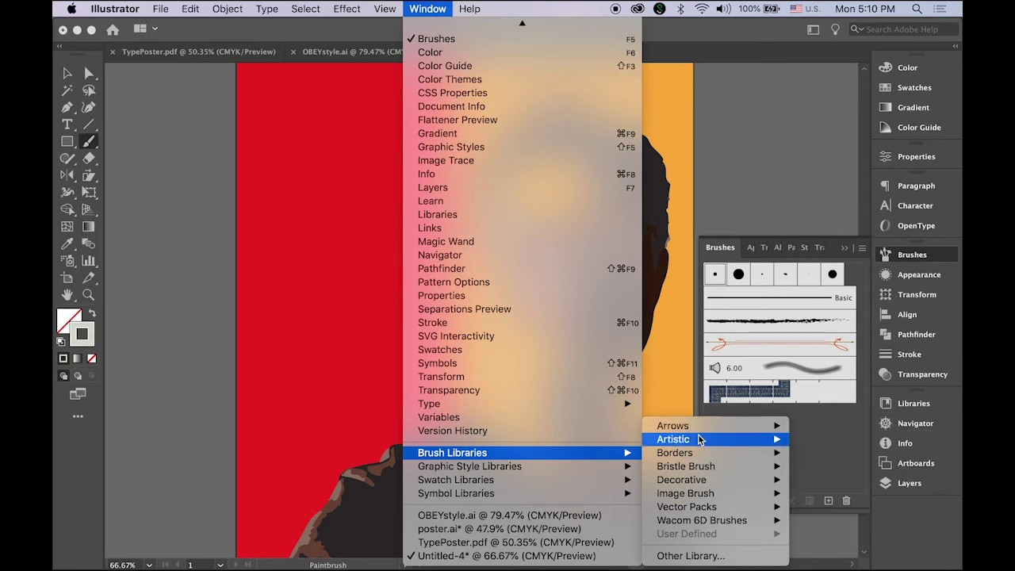
{"action": "mouse_move", "coordinate": [702, 441]}
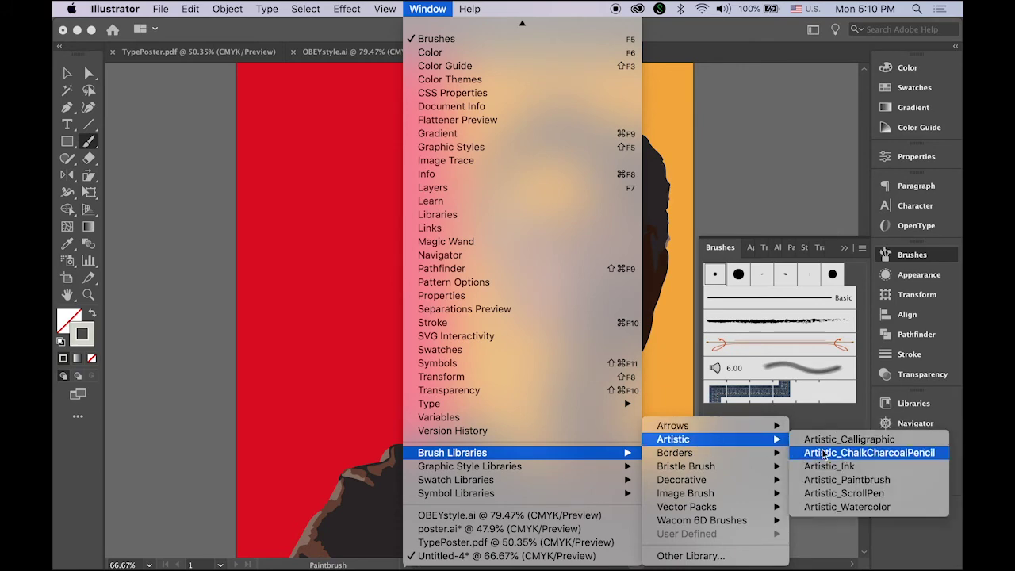
{"action": "left_click", "coordinate": [842, 479]}
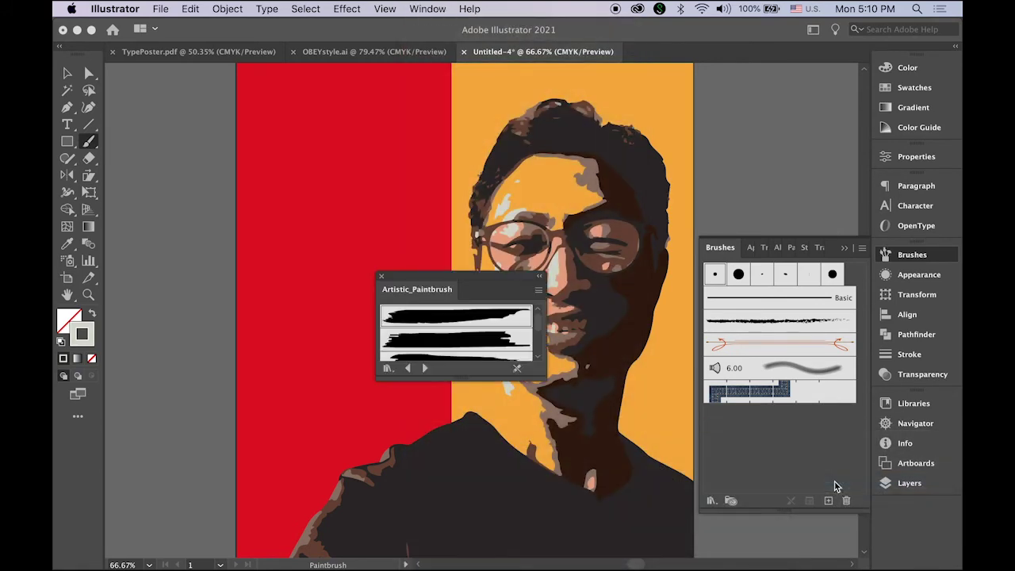
{"action": "left_click_drag", "start_coordinate": [533, 381], "coordinate": [534, 526]}
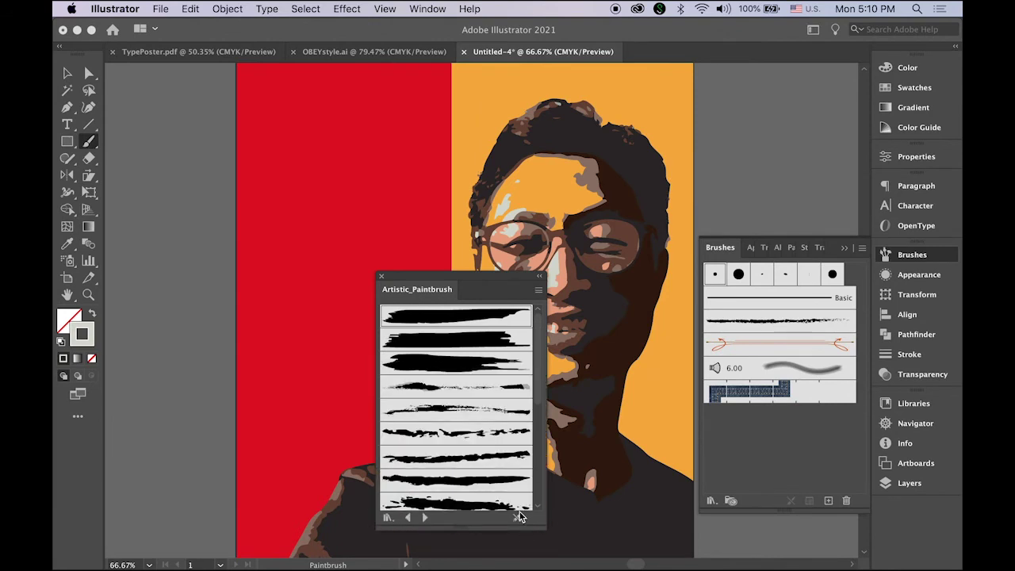
{"action": "left_click", "coordinate": [462, 321]}
{"action": "left_click_drag", "start_coordinate": [475, 277], "coordinate": [207, 211]}
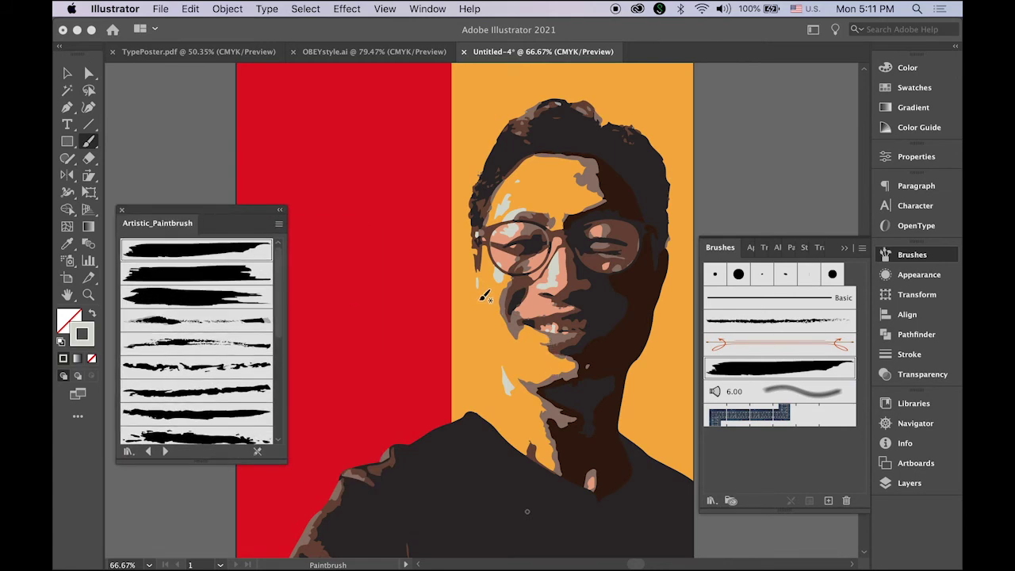
Paint a 1 pt light grey dry-brush stroke down the cheek.
{"action": "left_click_drag", "start_coordinate": [481, 308], "coordinate": [486, 325]}
{"action": "left_click_drag", "start_coordinate": [511, 380], "coordinate": [513, 383]}
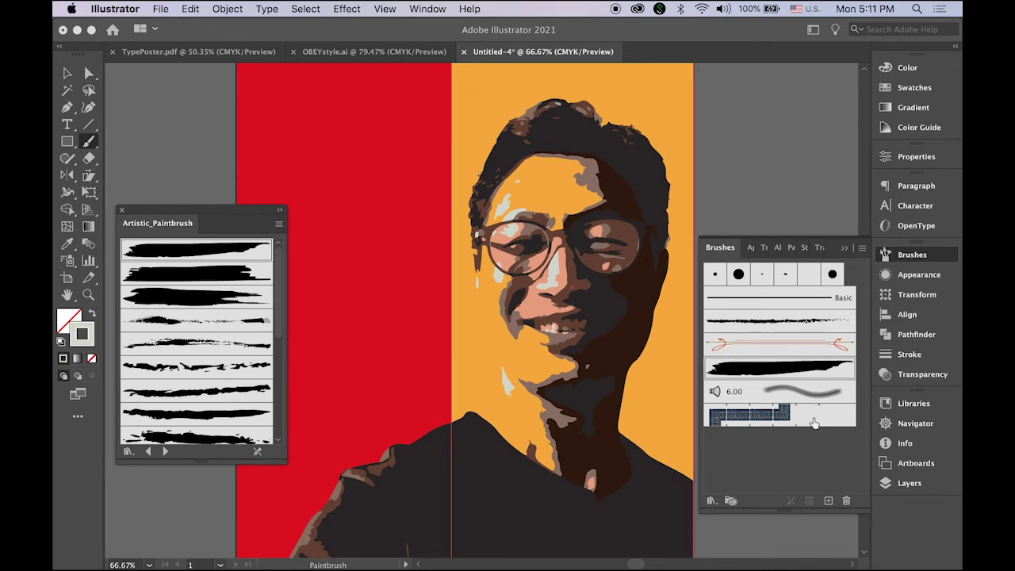
{"action": "left_click", "coordinate": [919, 357]}
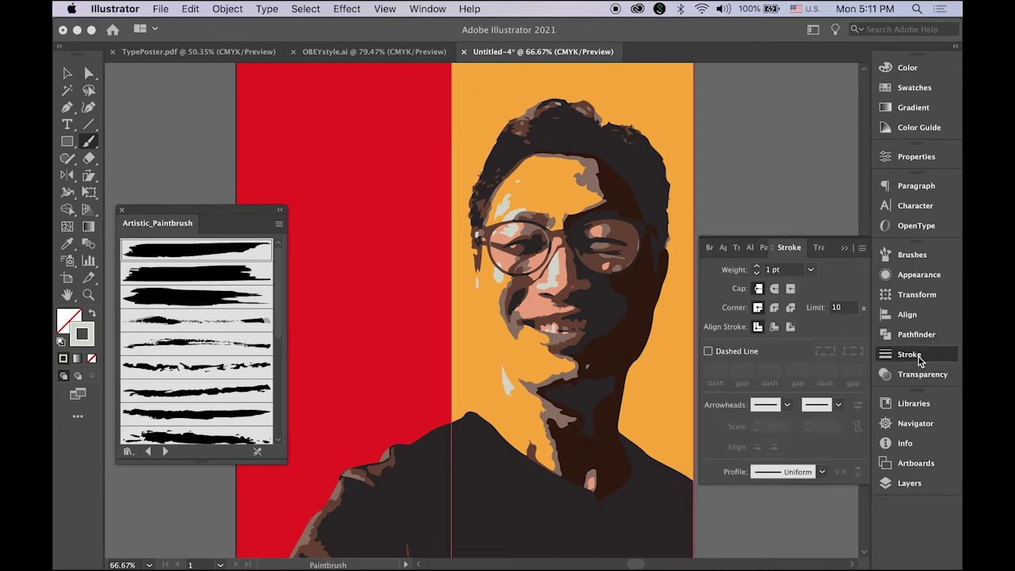
Lower the stroke weight to 0.5 pt and paint a thinner stroke toward the jaw.
{"action": "left_click", "coordinate": [756, 273]}
{"action": "left_click", "coordinate": [757, 273]}
{"action": "left_click_drag", "start_coordinate": [485, 309], "coordinate": [505, 362]}
{"action": "left_click_drag", "start_coordinate": [504, 396], "coordinate": [505, 396]}
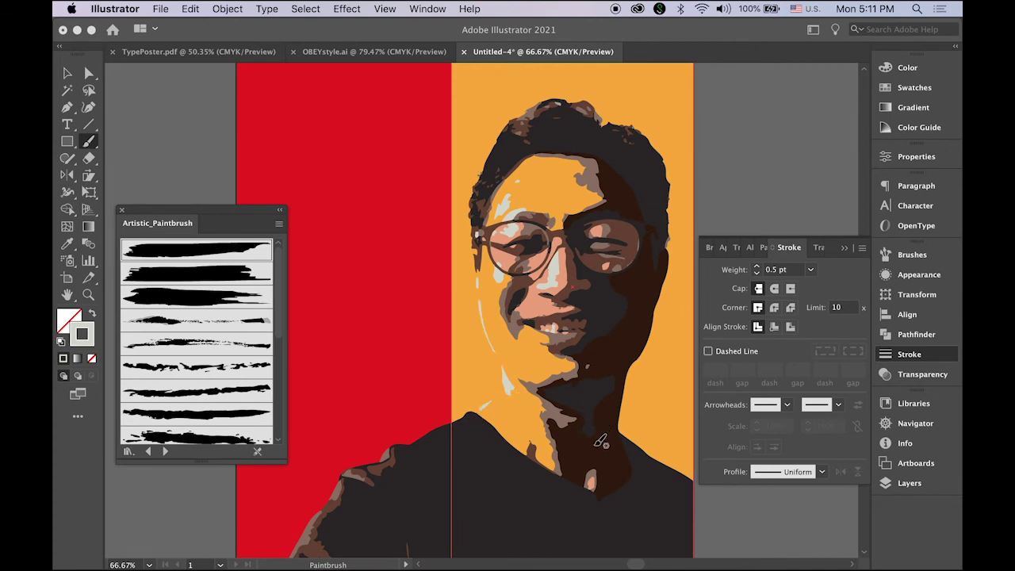
Close the brush library and fit the whole artboard in the window.
{"action": "left_click", "coordinate": [121, 211]}
{"action": "left_click", "coordinate": [846, 245]}
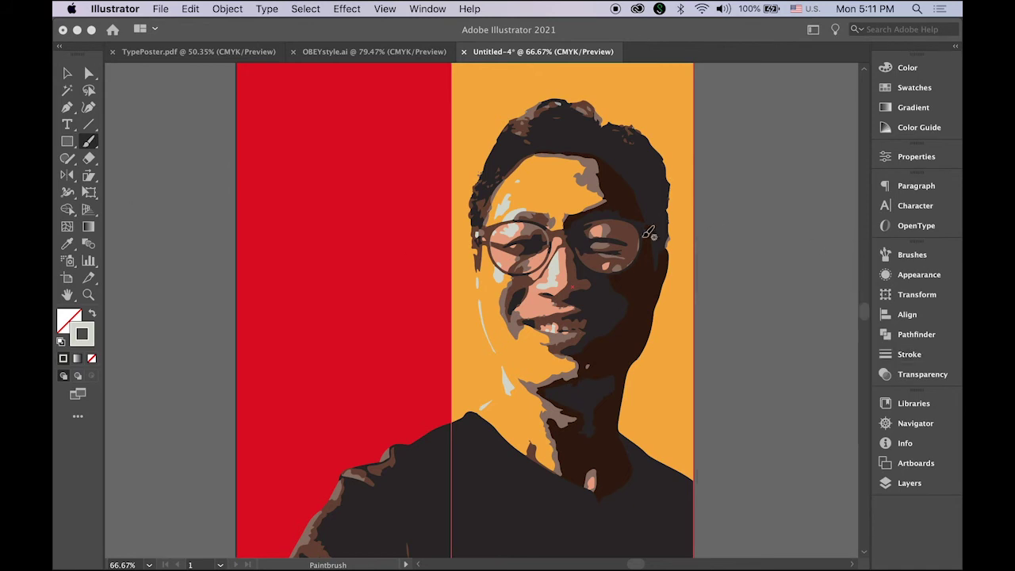
{"action": "key", "text": "v"}
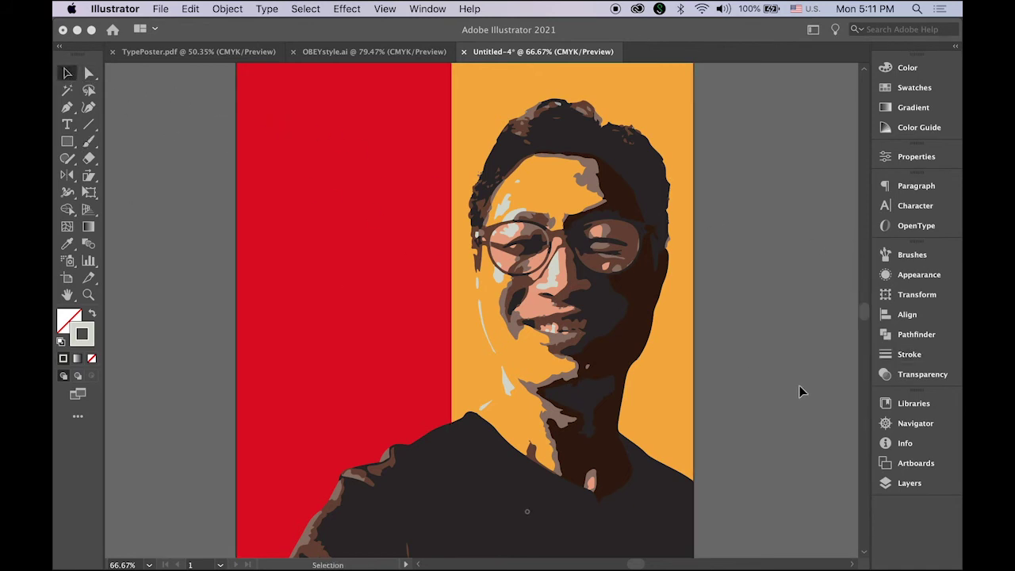
{"action": "scroll", "coordinate": [758, 374], "scroll_direction": "down", "scroll_amount": 1}
{"action": "scroll", "coordinate": [759, 373], "scroll_direction": "down", "scroll_amount": 3}
{"action": "left_click_drag", "start_coordinate": [646, 368], "coordinate": [523, 342]}
{"action": "double_click", "coordinate": [67, 295]}
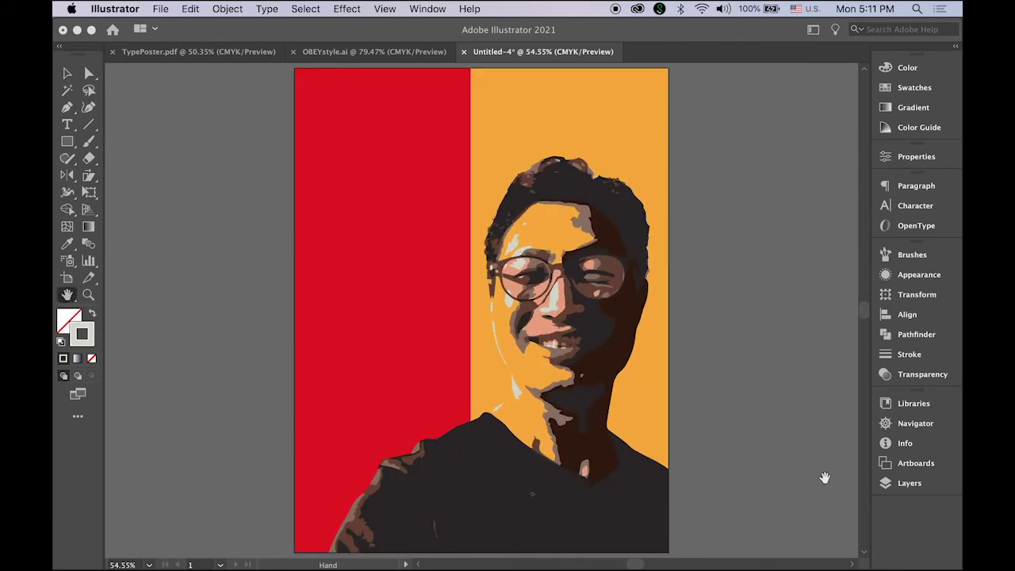
{"action": "left_click", "coordinate": [885, 482]}
Lock Layers 1 and 2 and add a new Layer 3 for the text.
{"action": "left_click", "coordinate": [714, 406]}
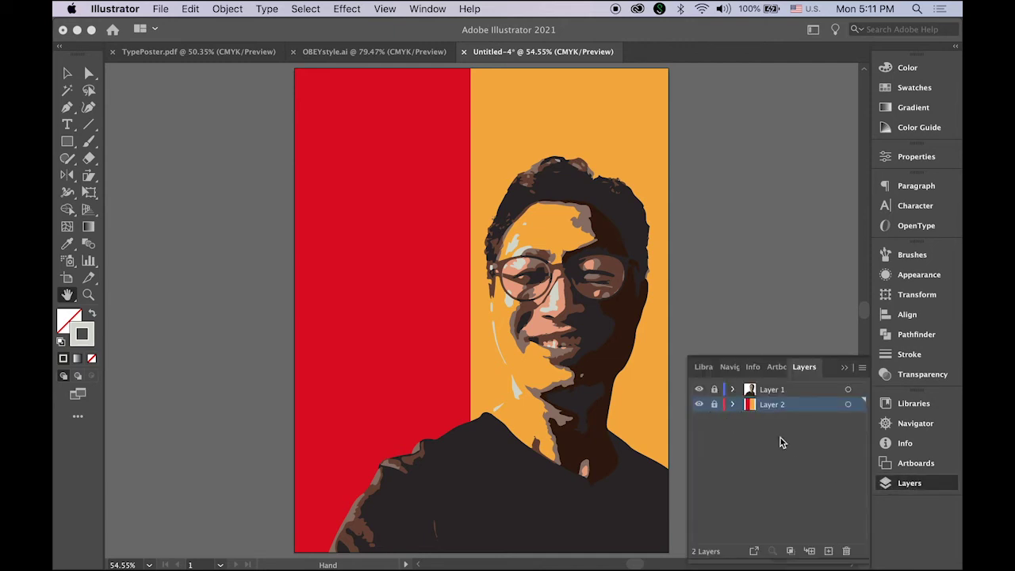
{"action": "left_click", "coordinate": [814, 394]}
{"action": "left_click", "coordinate": [828, 549]}
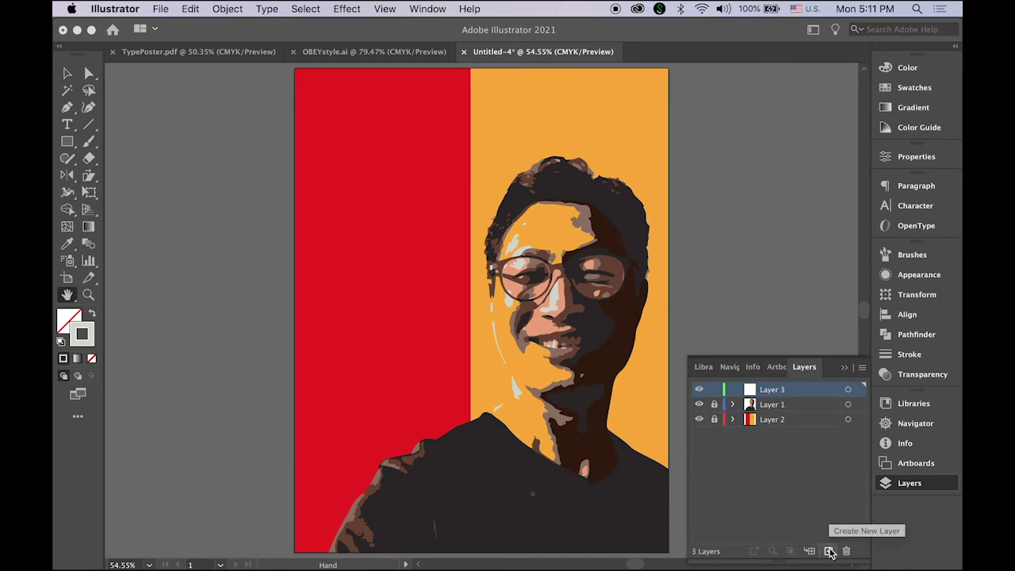
Place a three-line text block reading PASSION, PATIENCE, PRACTICE beside the artboard.
{"action": "left_click", "coordinate": [67, 125]}
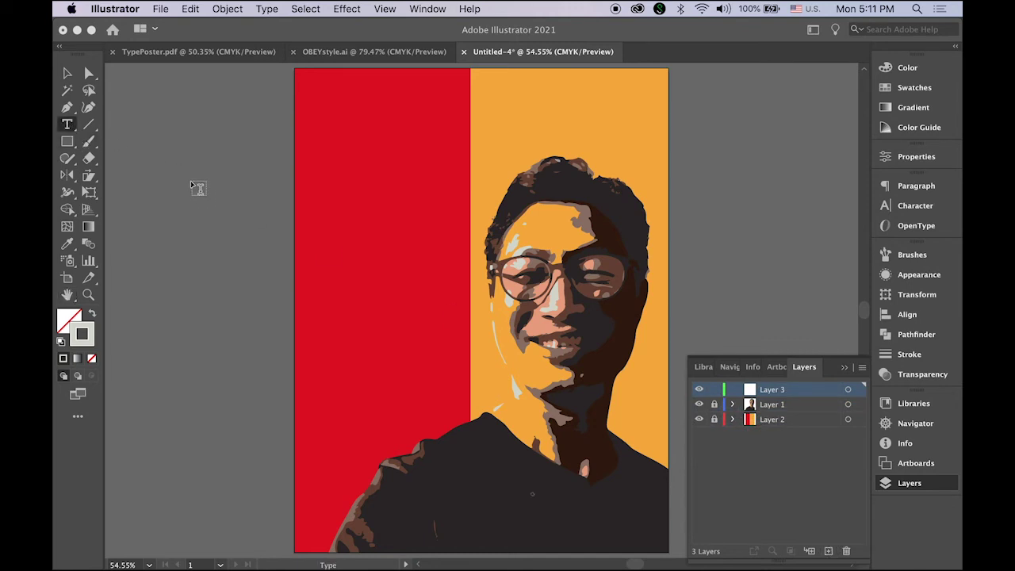
{"action": "left_click", "coordinate": [193, 185]}
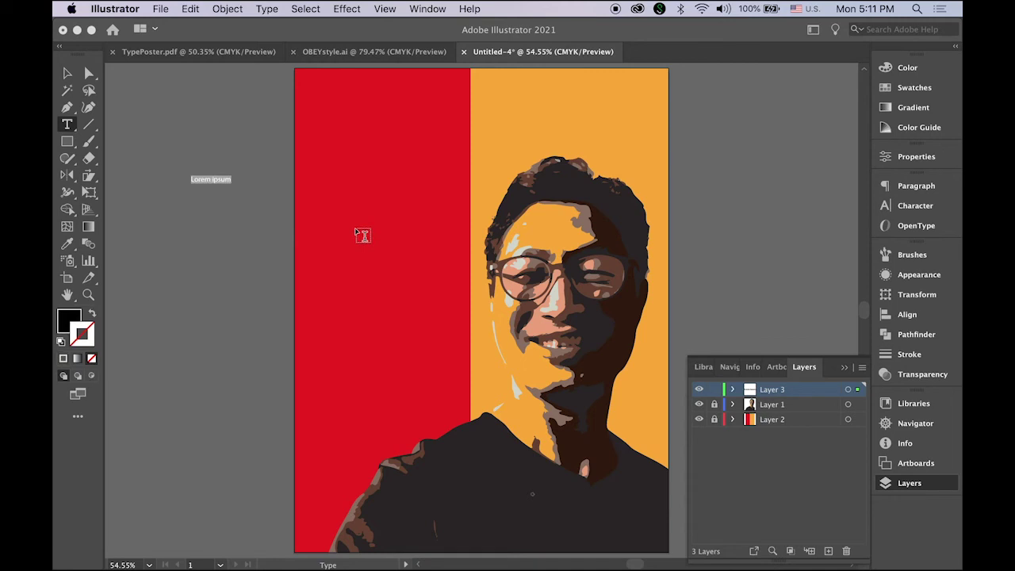
{"action": "key", "text": "BackSpace"}
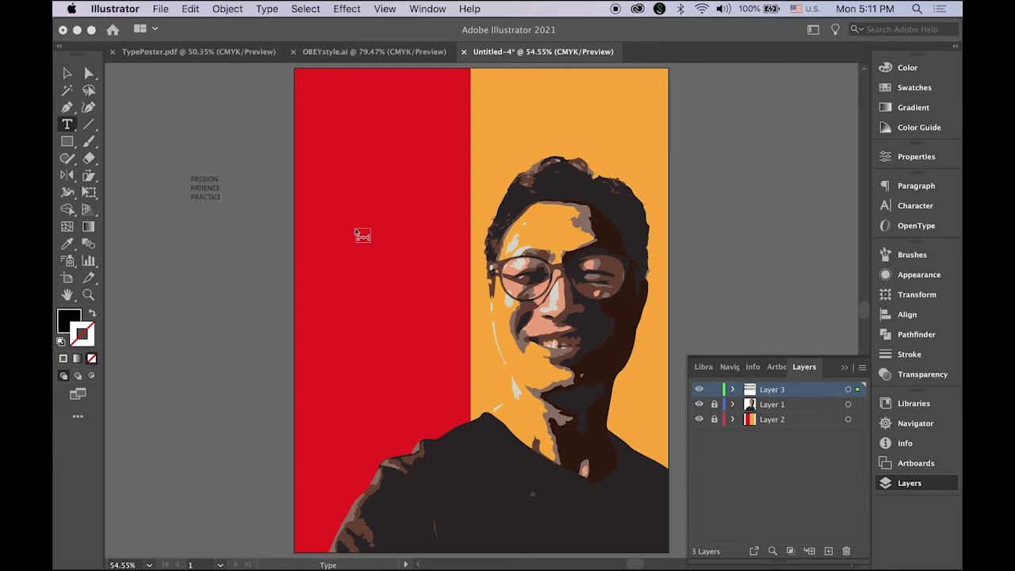
{"action": "left_click", "coordinate": [67, 73]}
{"action": "left_click_drag", "start_coordinate": [200, 187], "coordinate": [211, 191]}
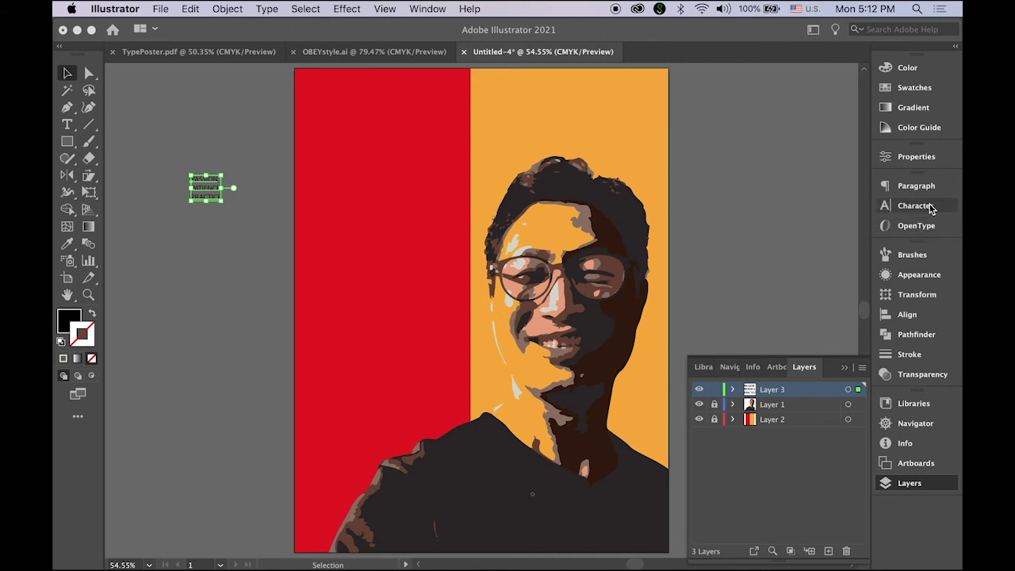
Set the headline font to Helvetica Bold and scale the text up proportionally.
{"action": "left_click", "coordinate": [926, 208]}
{"action": "left_click", "coordinate": [860, 201]}
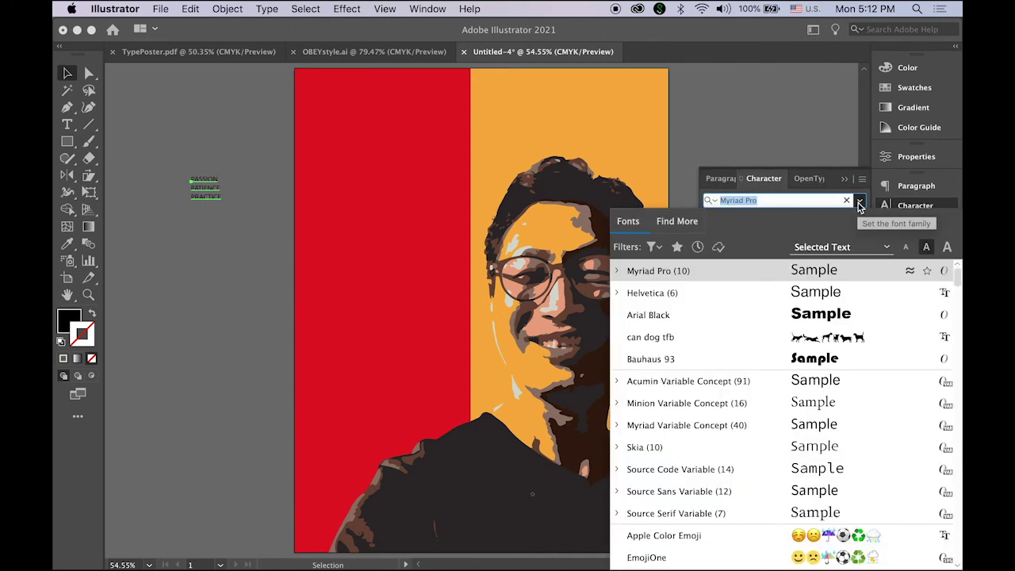
{"action": "left_click", "coordinate": [816, 292]}
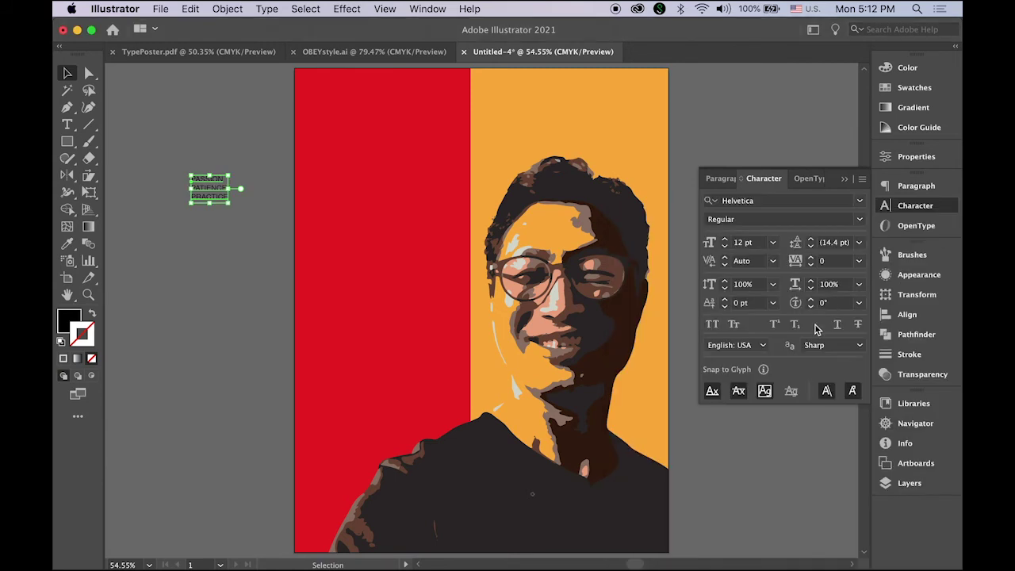
{"action": "left_click", "coordinate": [859, 219]}
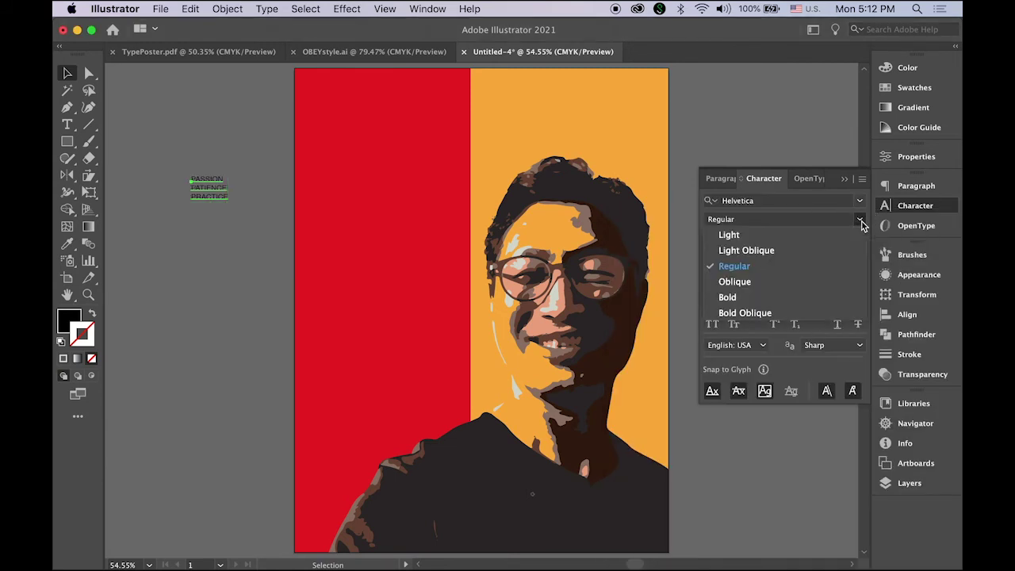
{"action": "left_click", "coordinate": [805, 296]}
{"action": "left_click_drag", "start_coordinate": [235, 205], "coordinate": [517, 328]}
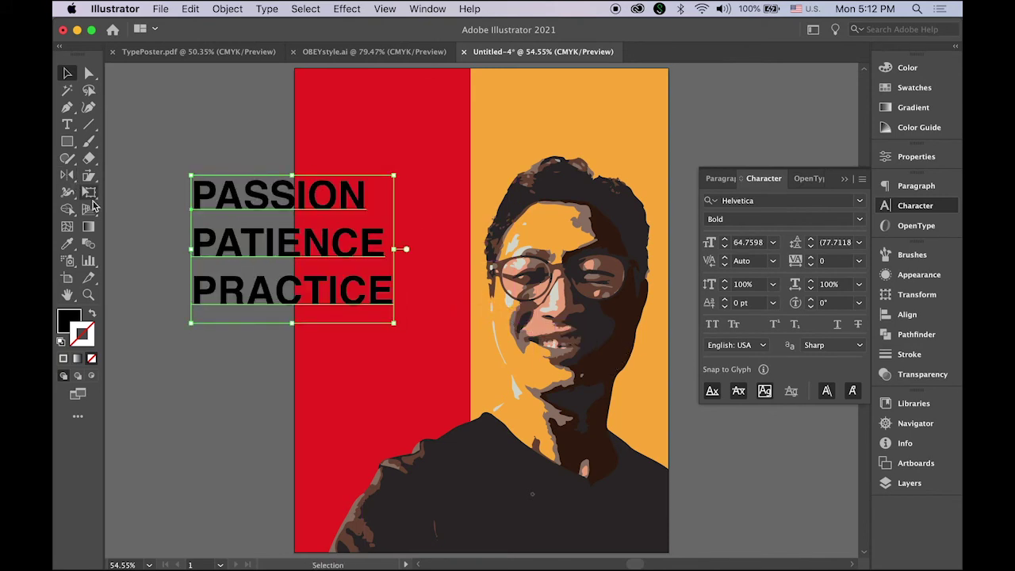
Colour the headline with the sampled orange and rotate it 90° to read vertically.
{"action": "left_click", "coordinate": [71, 248]}
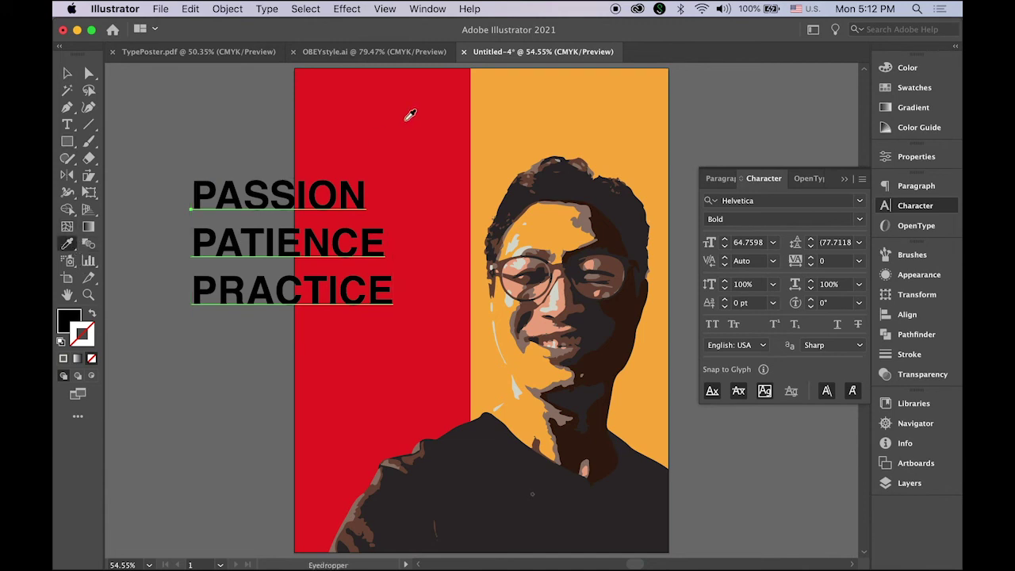
{"action": "left_click", "coordinate": [410, 115]}
{"action": "left_click", "coordinate": [532, 117]}
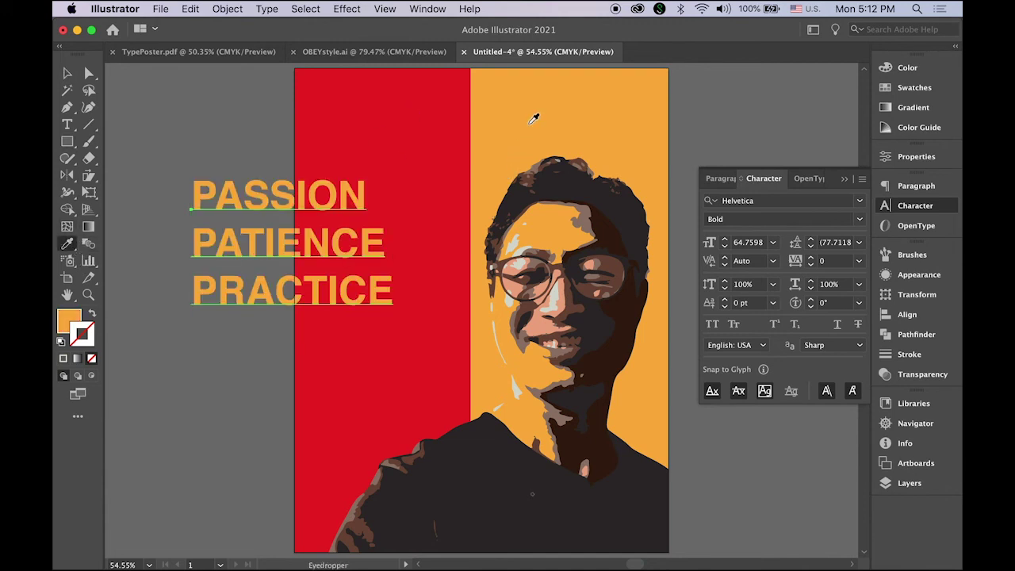
{"action": "left_click", "coordinate": [68, 73]}
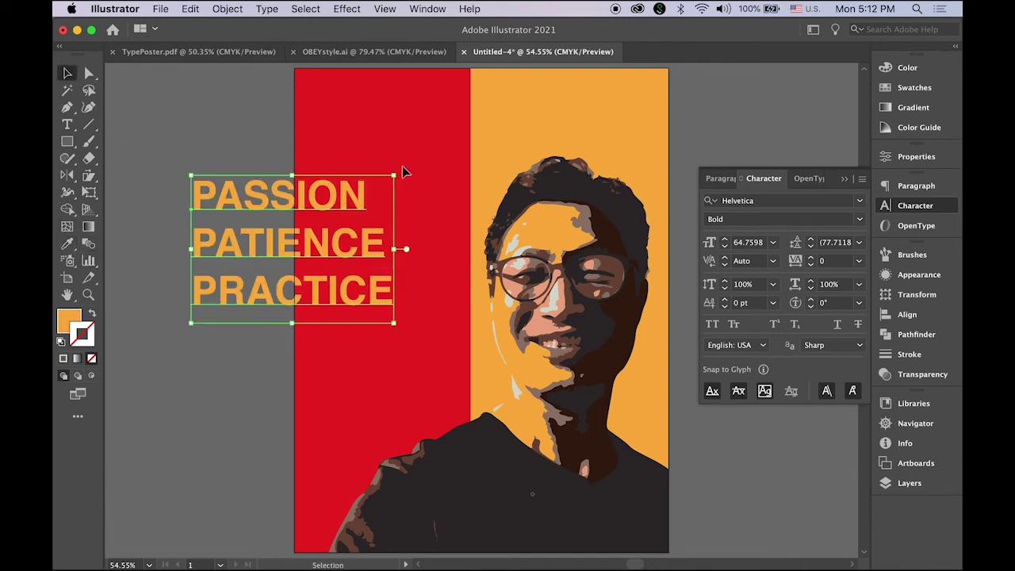
{"action": "mouse_move", "coordinate": [401, 168]}
{"action": "left_mouse_down"}
{"action": "mouse_move", "coordinate": [429, 266]}
{"action": "mouse_move", "coordinate": [371, 357]}
{"action": "mouse_move", "coordinate": [337, 230]}
{"action": "mouse_move", "coordinate": [303, 213]}
{"action": "mouse_move", "coordinate": [386, 160]}
{"action": "left_mouse_up"}
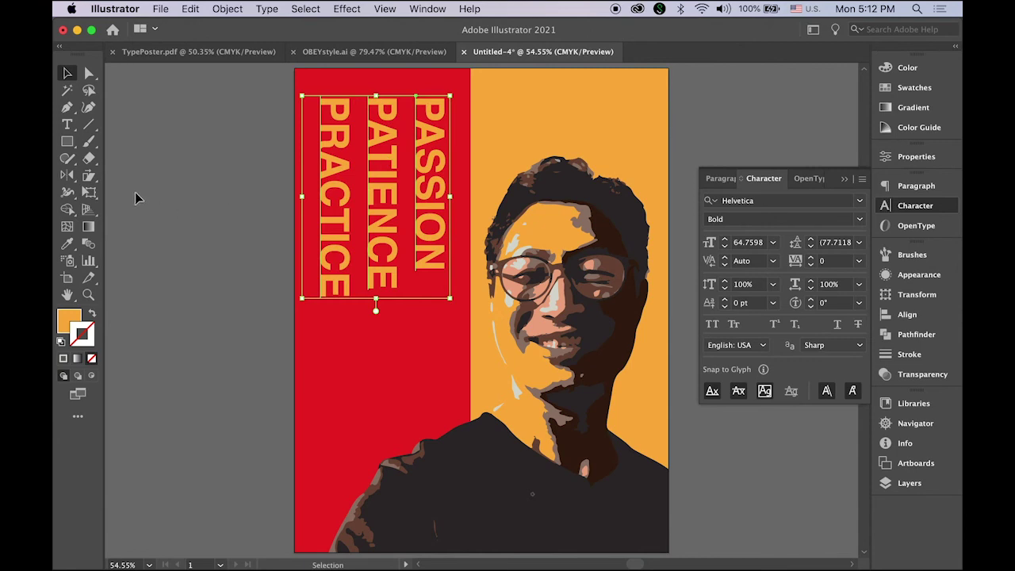
Deselect, switch to poster.ai and back to Untitled-4, then show the Layers panel.
{"action": "left_click", "coordinate": [176, 194]}
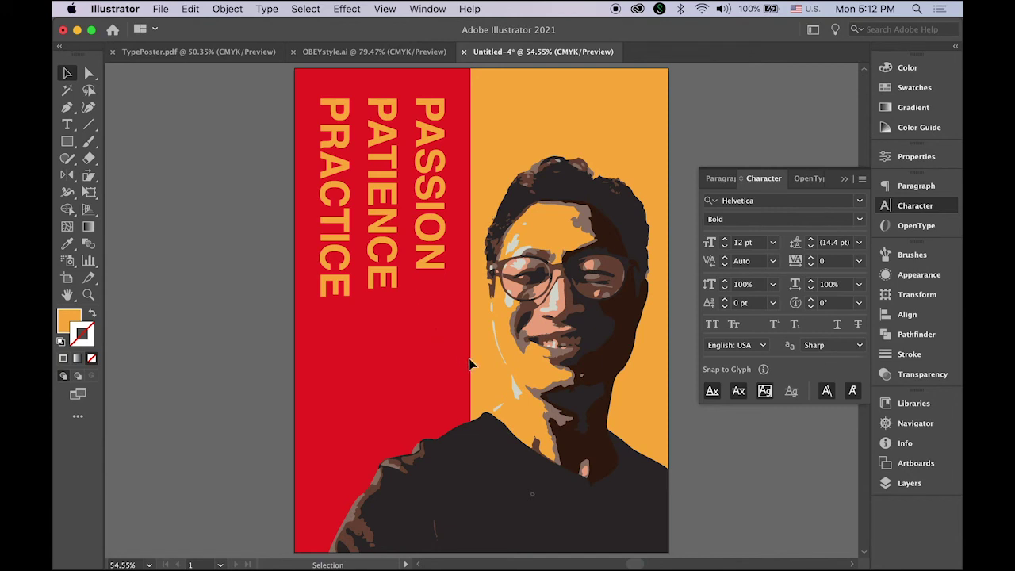
{"action": "left_click", "coordinate": [427, 9]}
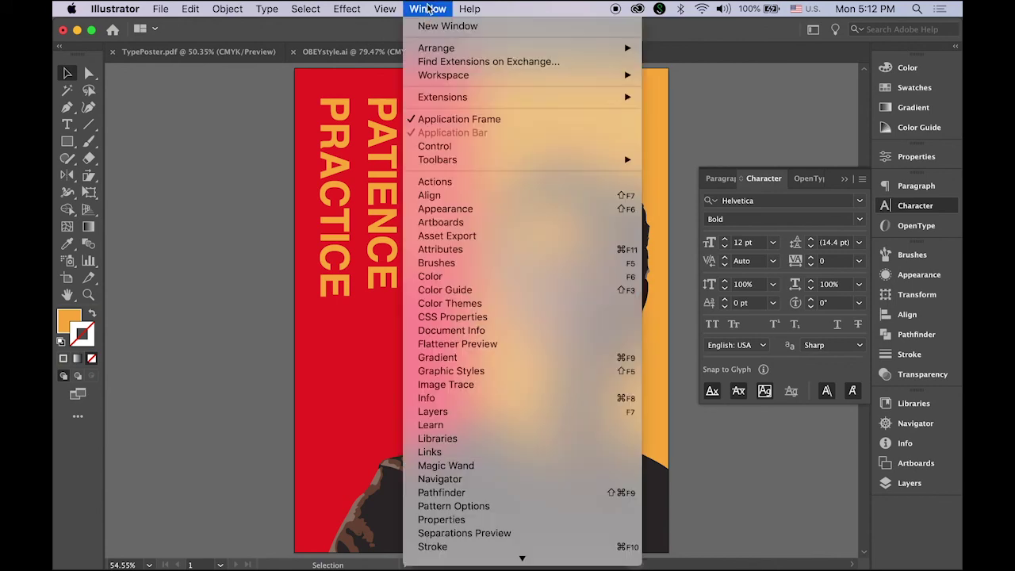
{"action": "scroll", "coordinate": [523, 515], "scroll_direction": "down", "scroll_amount": 5}
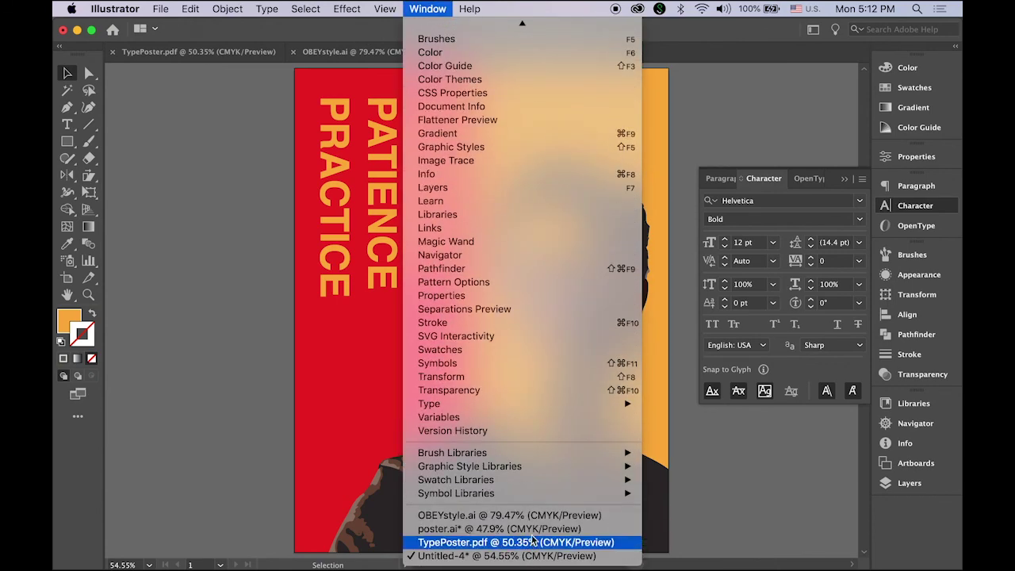
{"action": "left_click", "coordinate": [536, 530]}
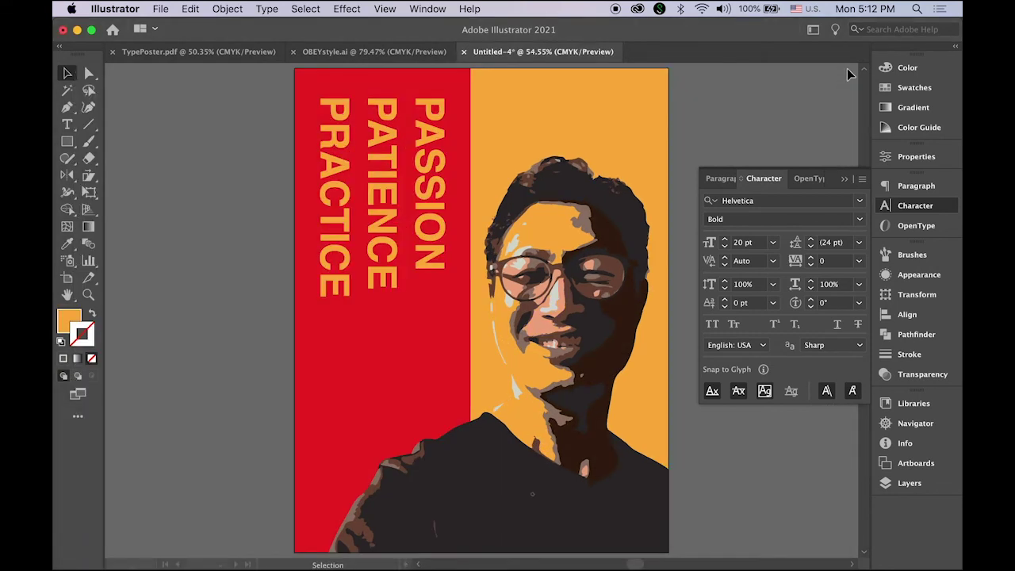
{"action": "left_click", "coordinate": [543, 52]}
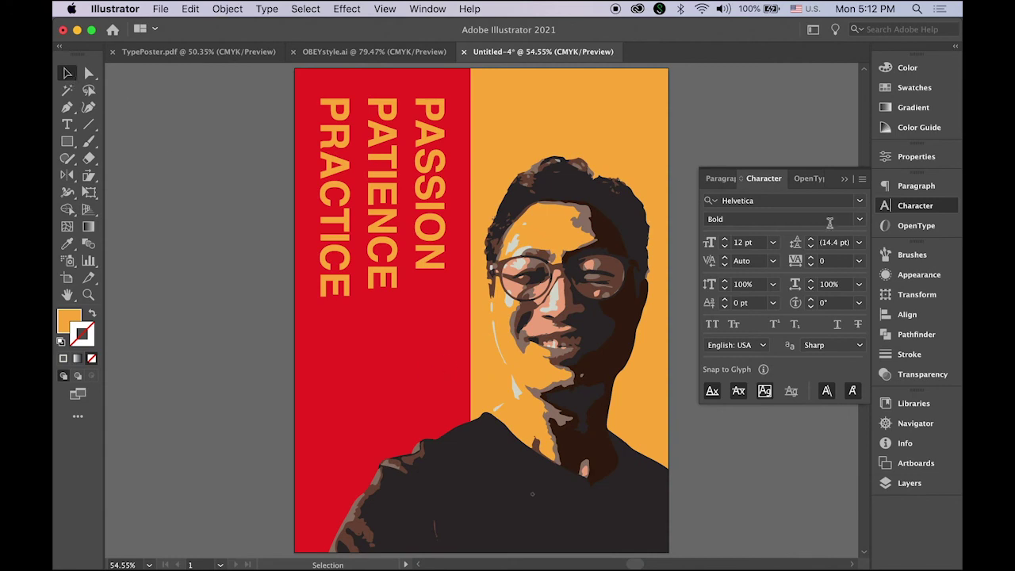
{"action": "left_click", "coordinate": [902, 485]}
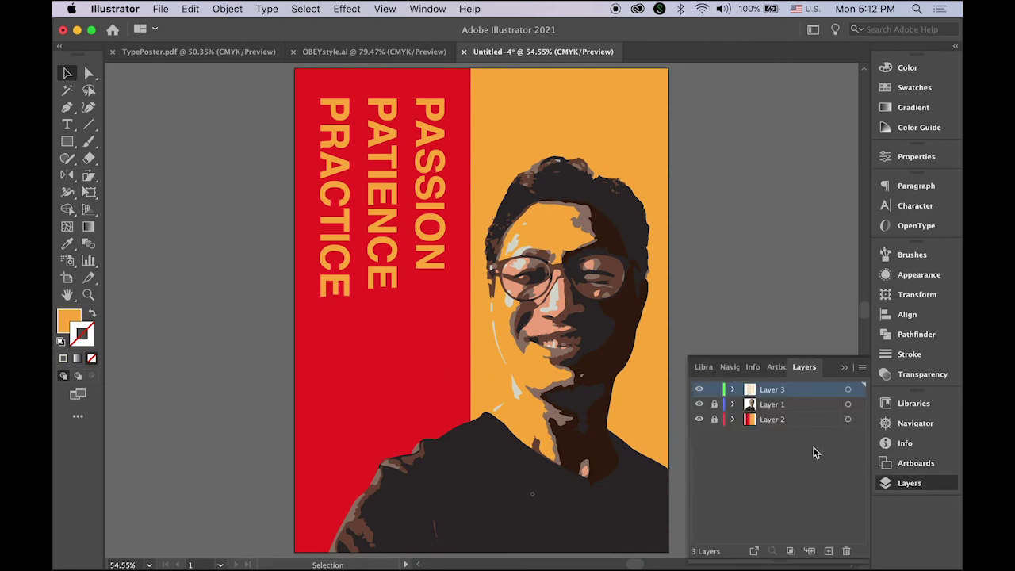
Fill the left background panel dark crimson with no stroke, then make Layer 3 active.
{"action": "left_click", "coordinate": [411, 365]}
{"action": "left_click", "coordinate": [912, 87]}
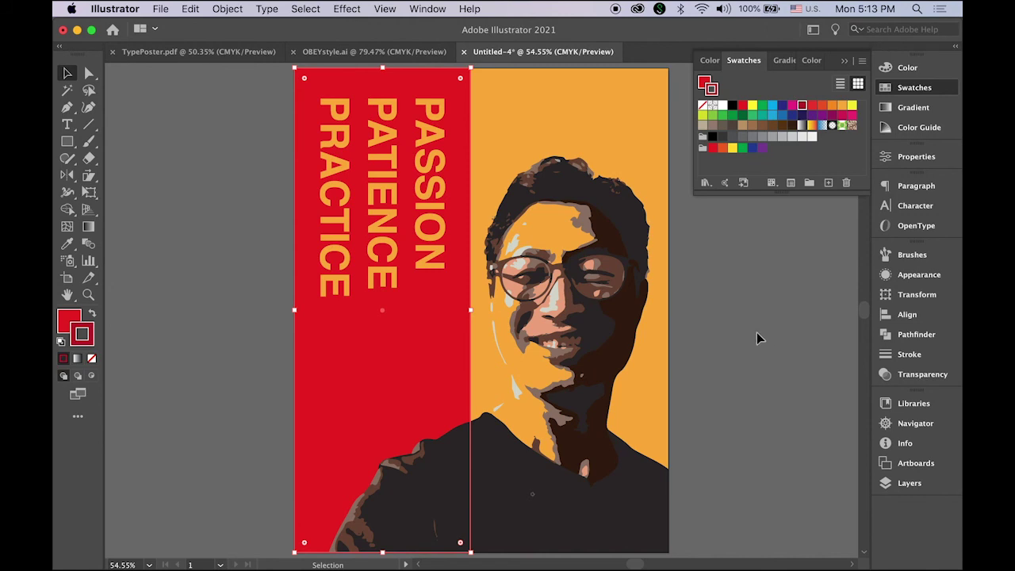
{"action": "left_click", "coordinate": [91, 313]}
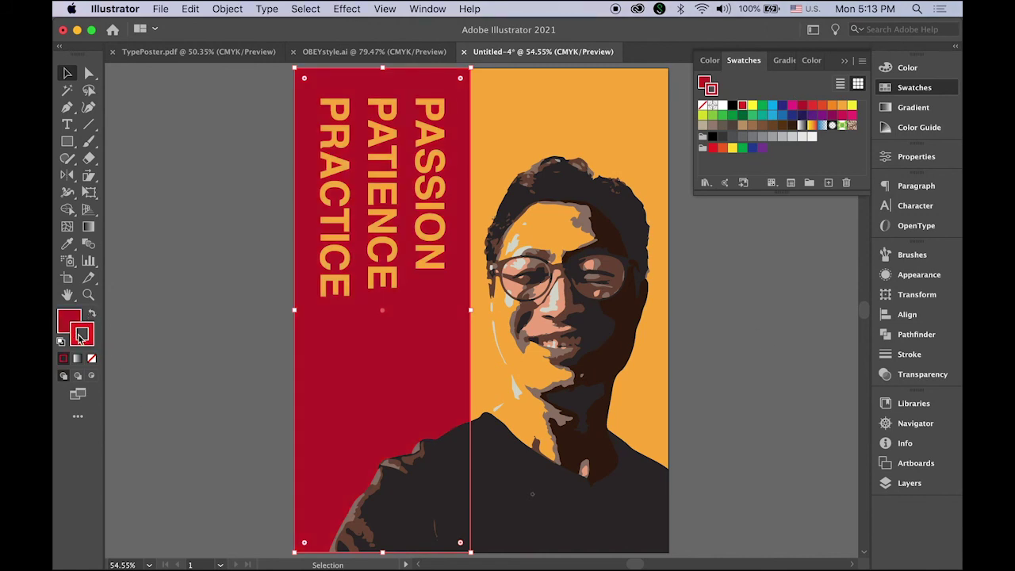
{"action": "left_click", "coordinate": [91, 357]}
{"action": "left_click", "coordinate": [171, 341]}
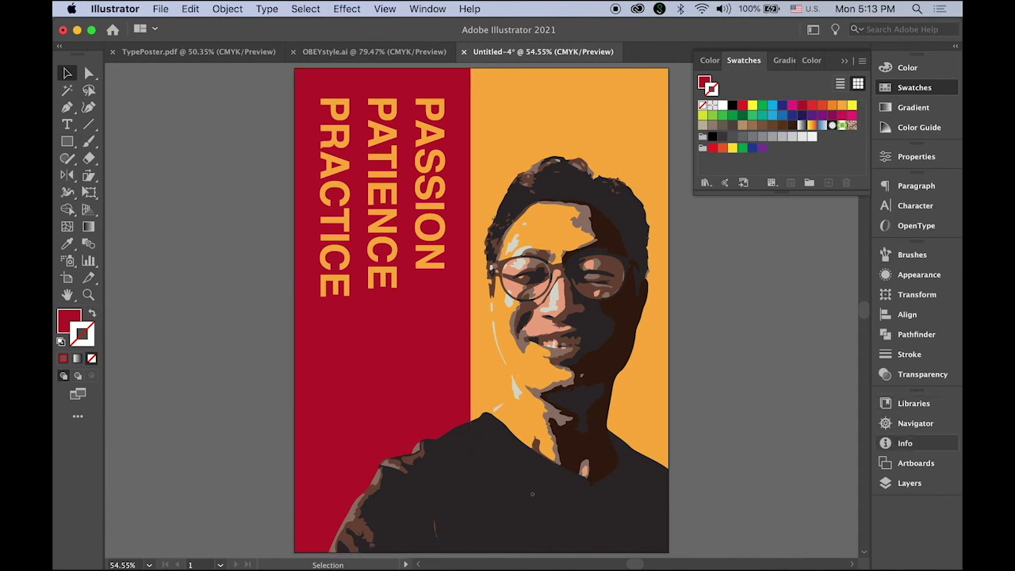
{"action": "left_click", "coordinate": [909, 483]}
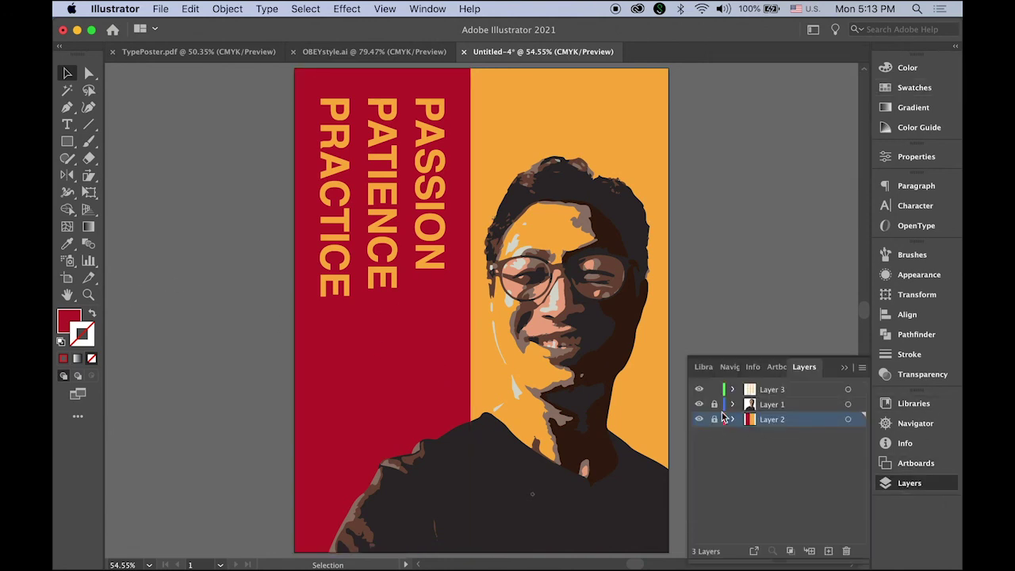
{"action": "left_click", "coordinate": [783, 389]}
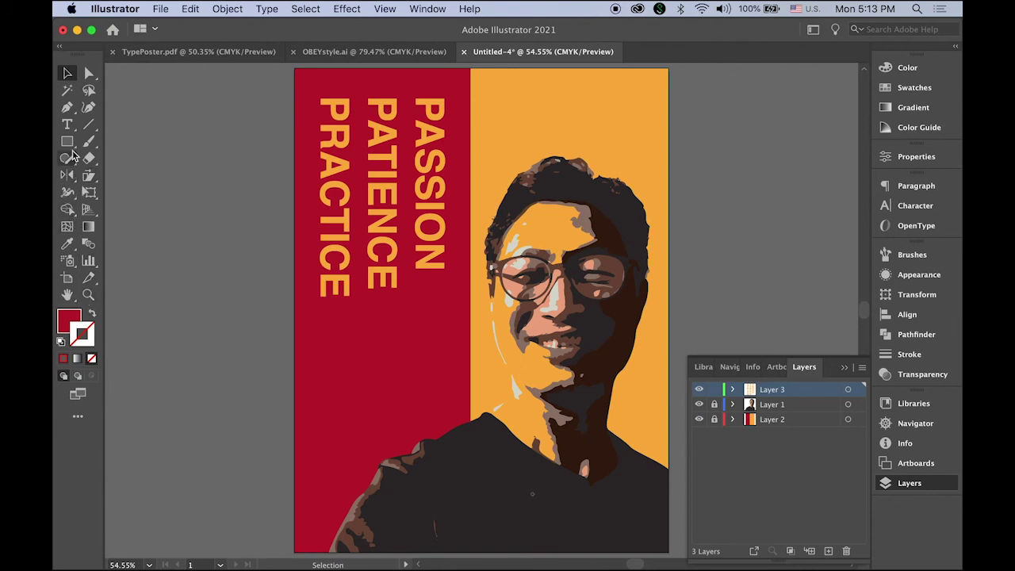
Type the artist's name as a new text line on the red panel.
{"action": "left_click", "coordinate": [67, 125]}
{"action": "left_click", "coordinate": [370, 354]}
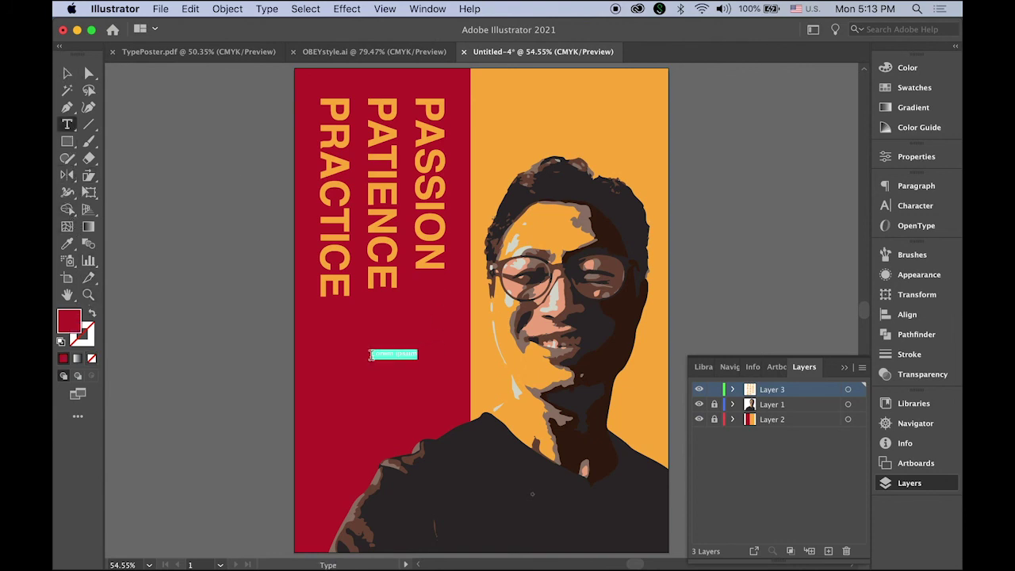
{"action": "type", "text": "Jo"}
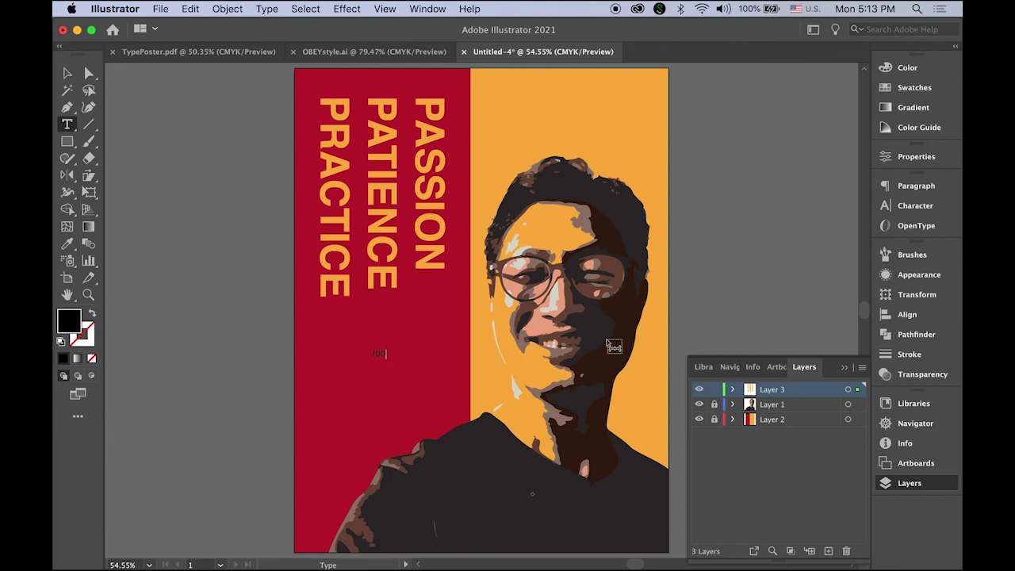
{"action": "type", "text": "hnOON AHN"}
Colour the name credit orange, rotate it 90° and move it toward the colour split.
{"action": "left_click", "coordinate": [67, 73]}
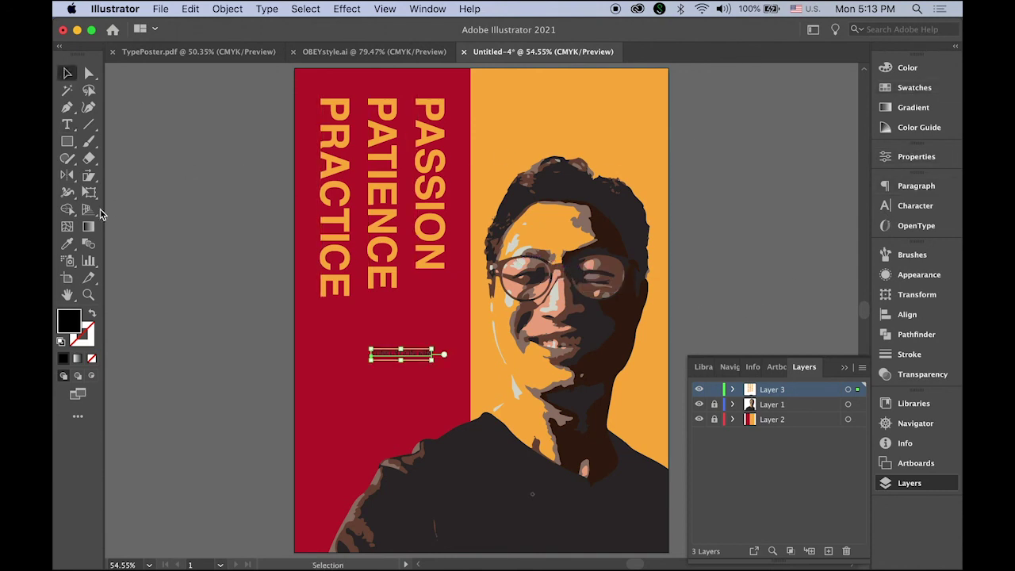
{"action": "left_click", "coordinate": [920, 88]}
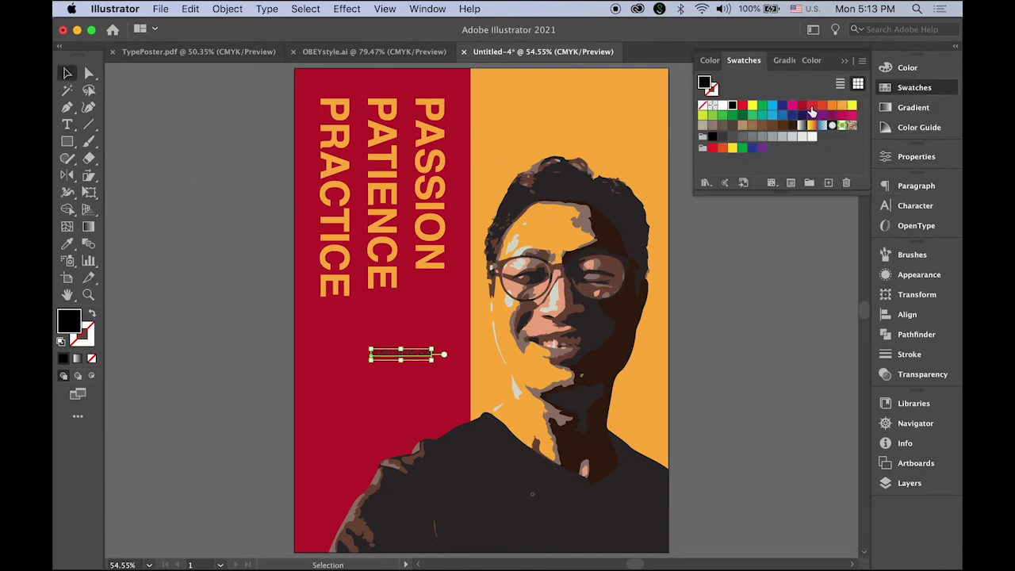
{"action": "left_click", "coordinate": [841, 106]}
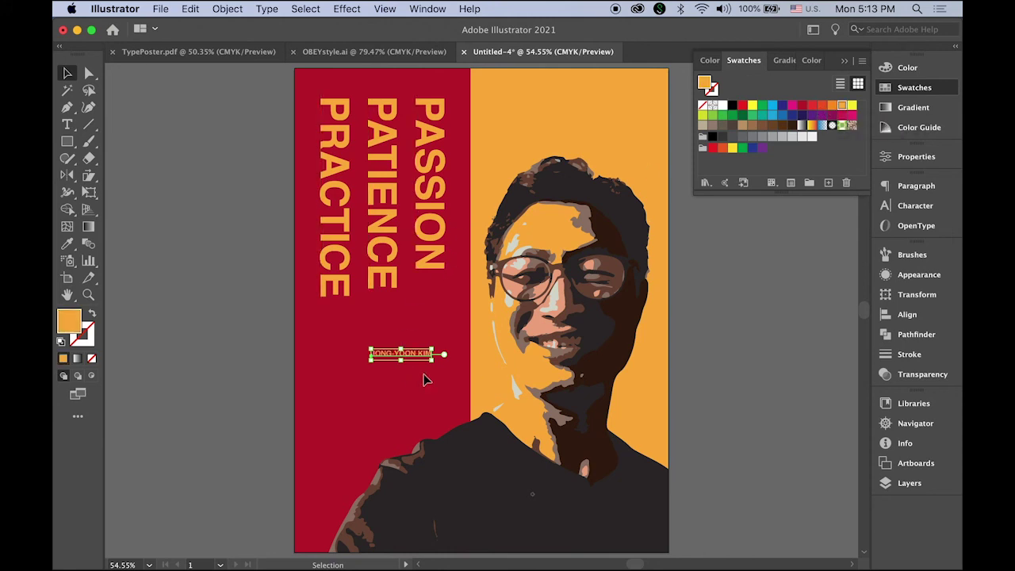
{"action": "left_click_drag", "start_coordinate": [437, 368], "coordinate": [423, 405]}
{"action": "left_click_drag", "start_coordinate": [402, 357], "coordinate": [469, 364]}
{"action": "left_click", "coordinate": [725, 342]}
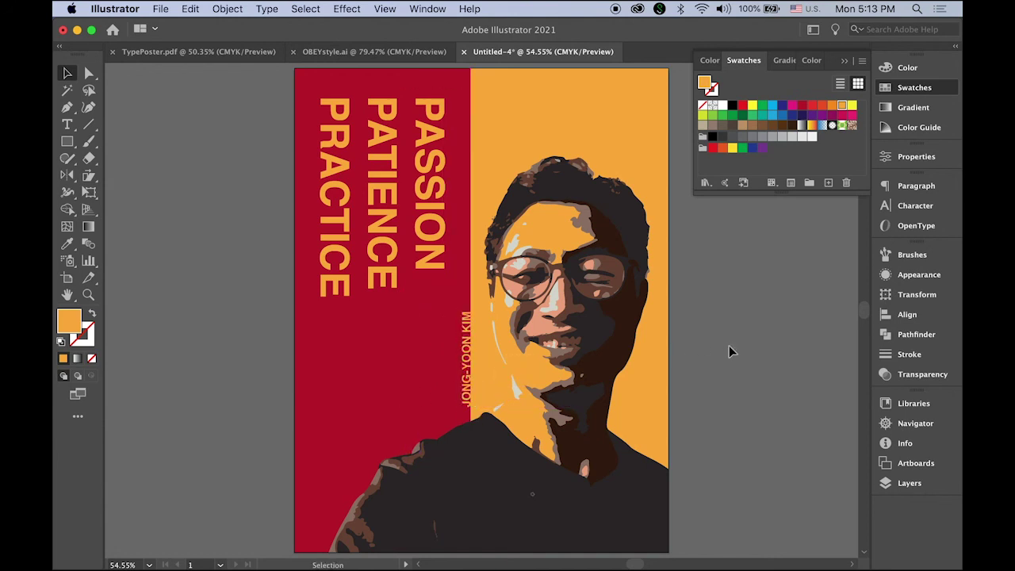
Nudge the vertical name credit left onto the crimson area, just inside its edge.
{"action": "scroll", "coordinate": [464, 317], "scroll_direction": "up", "scroll_amount": 5}
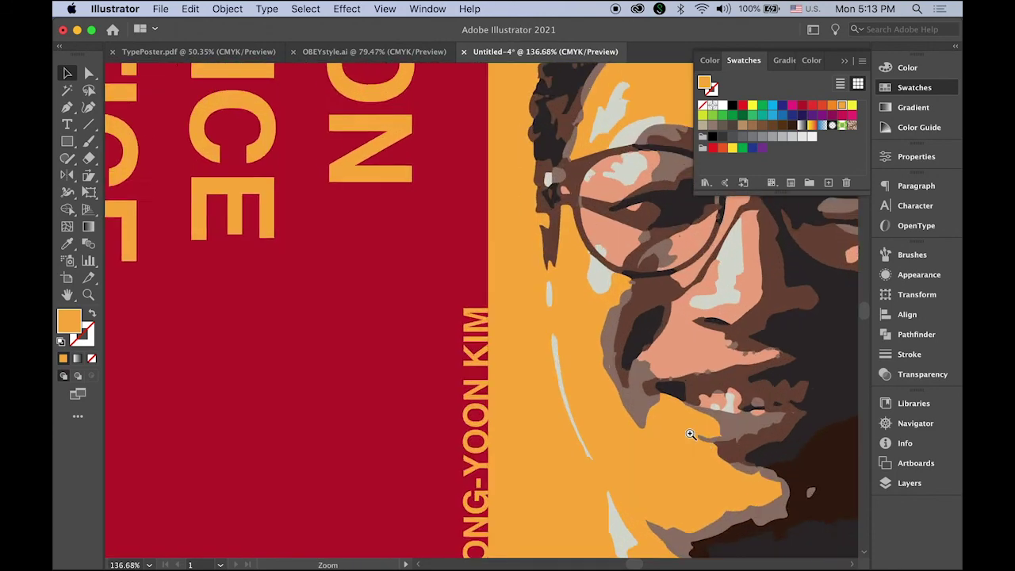
{"action": "left_click_drag", "start_coordinate": [535, 422], "coordinate": [468, 272]}
{"action": "left_click", "coordinate": [310, 292]}
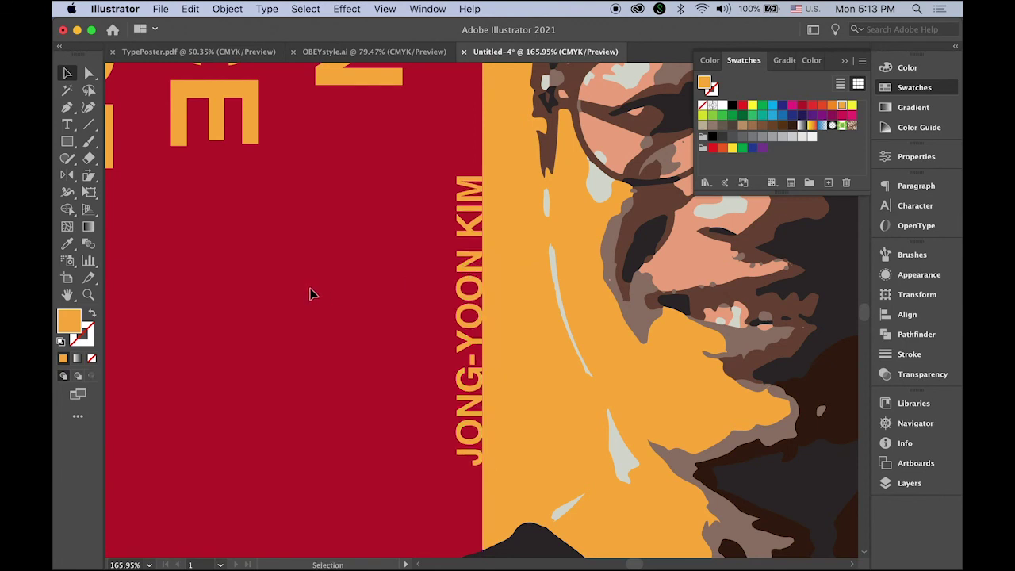
{"action": "left_click", "coordinate": [468, 250]}
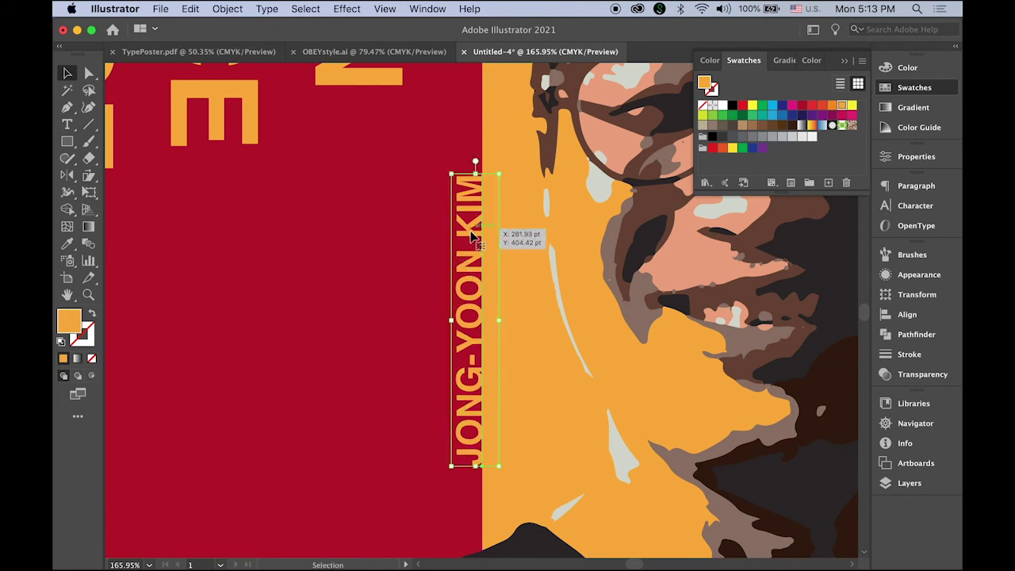
{"action": "left_click", "coordinate": [286, 294]}
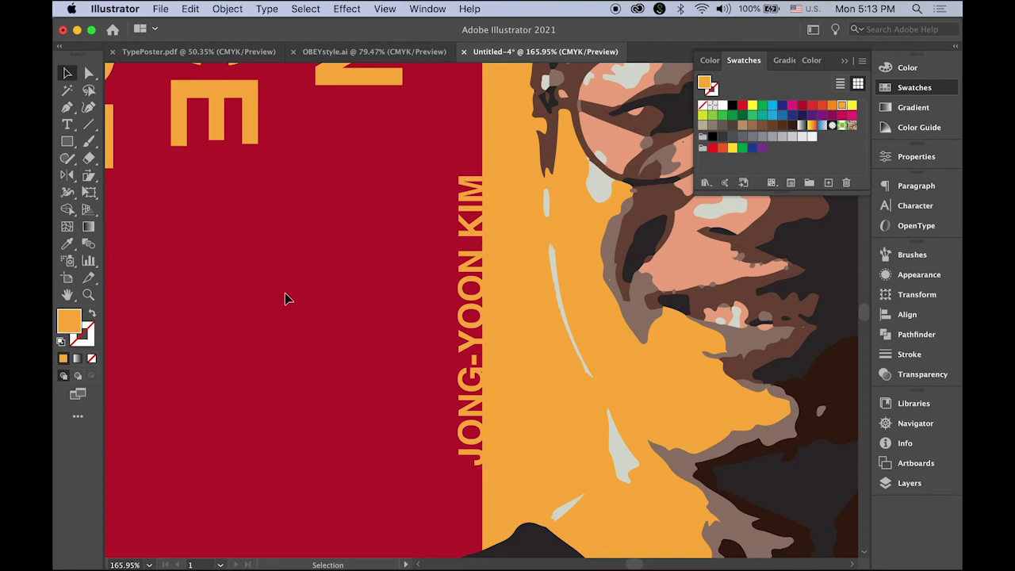
Zoom out to view the whole poster and collapse the Swatches panel.
{"action": "key", "text": "super+space"}
{"action": "left_click_drag", "start_coordinate": [574, 365], "coordinate": [397, 346]}
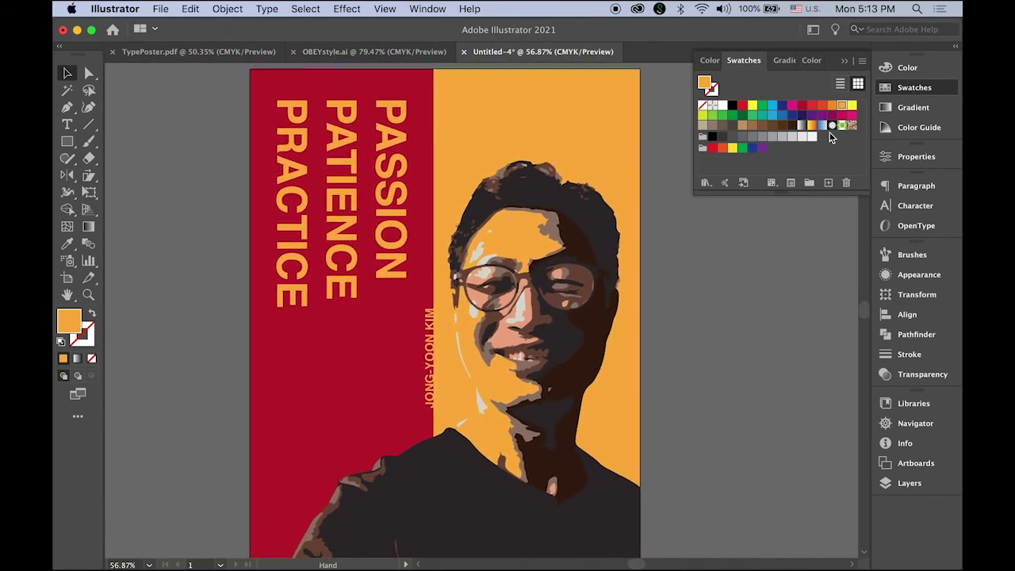
{"action": "left_click", "coordinate": [772, 280]}
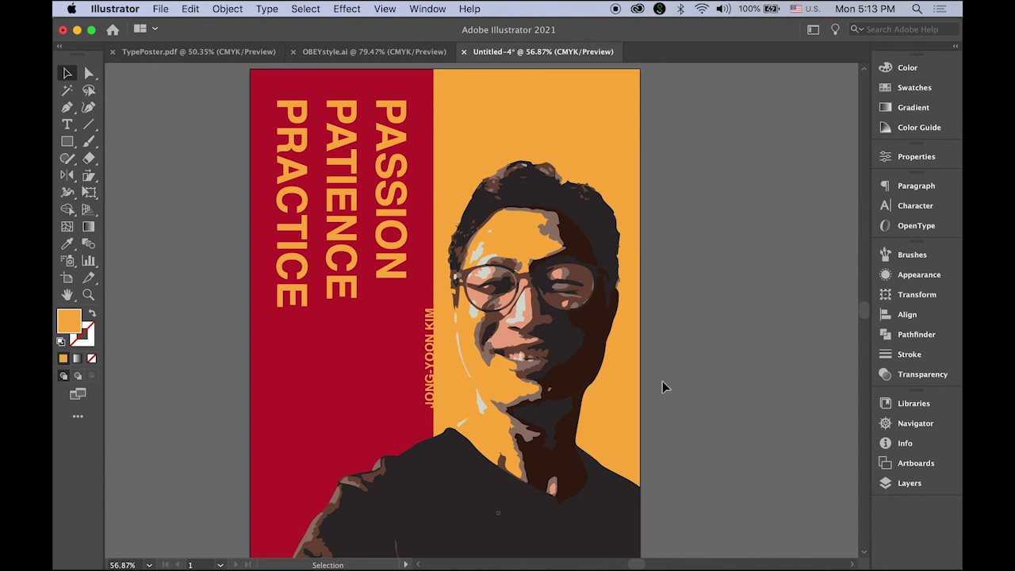
{"action": "key", "text": "super+minus"}
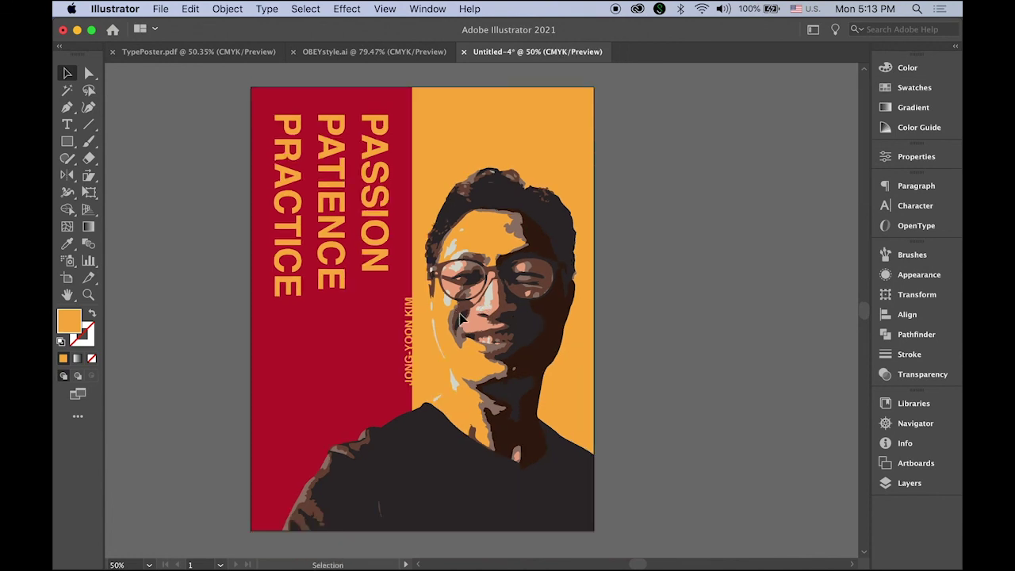